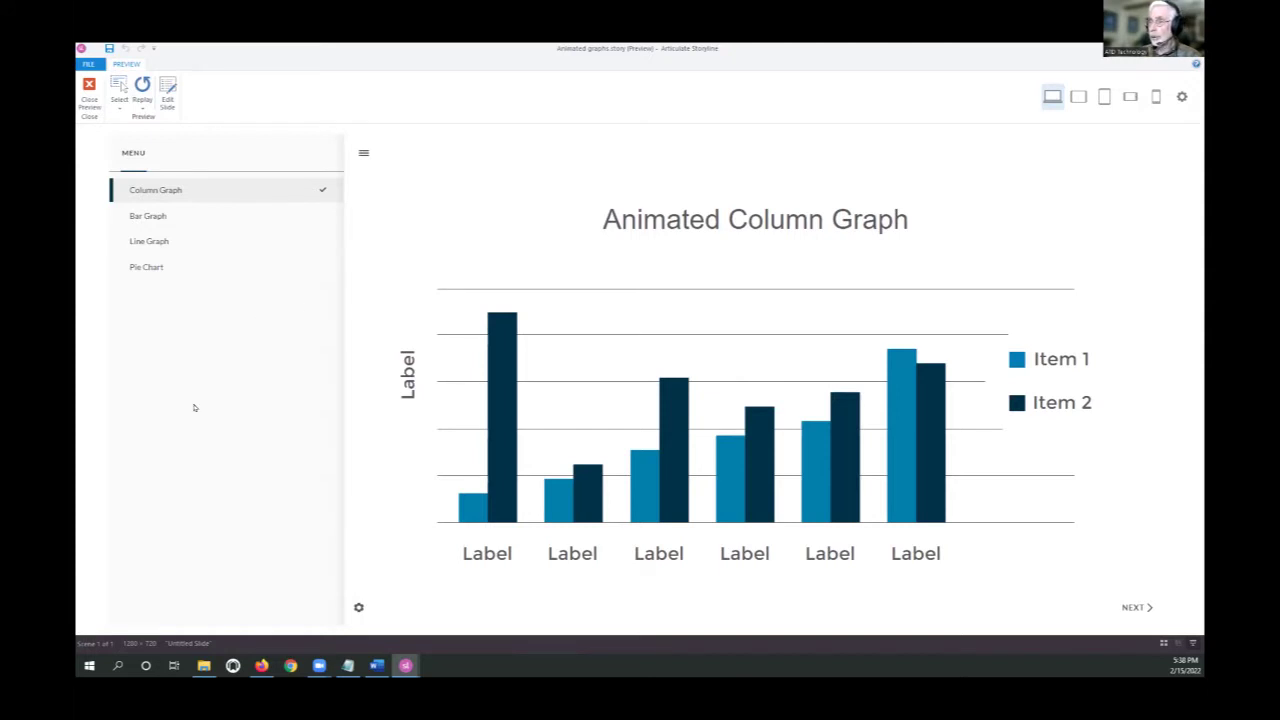
Return from the preview to slide editing and show the animation settings of the tallest dark column on the Column Graph slide
{"action": "left_click", "coordinate": [167, 92]}
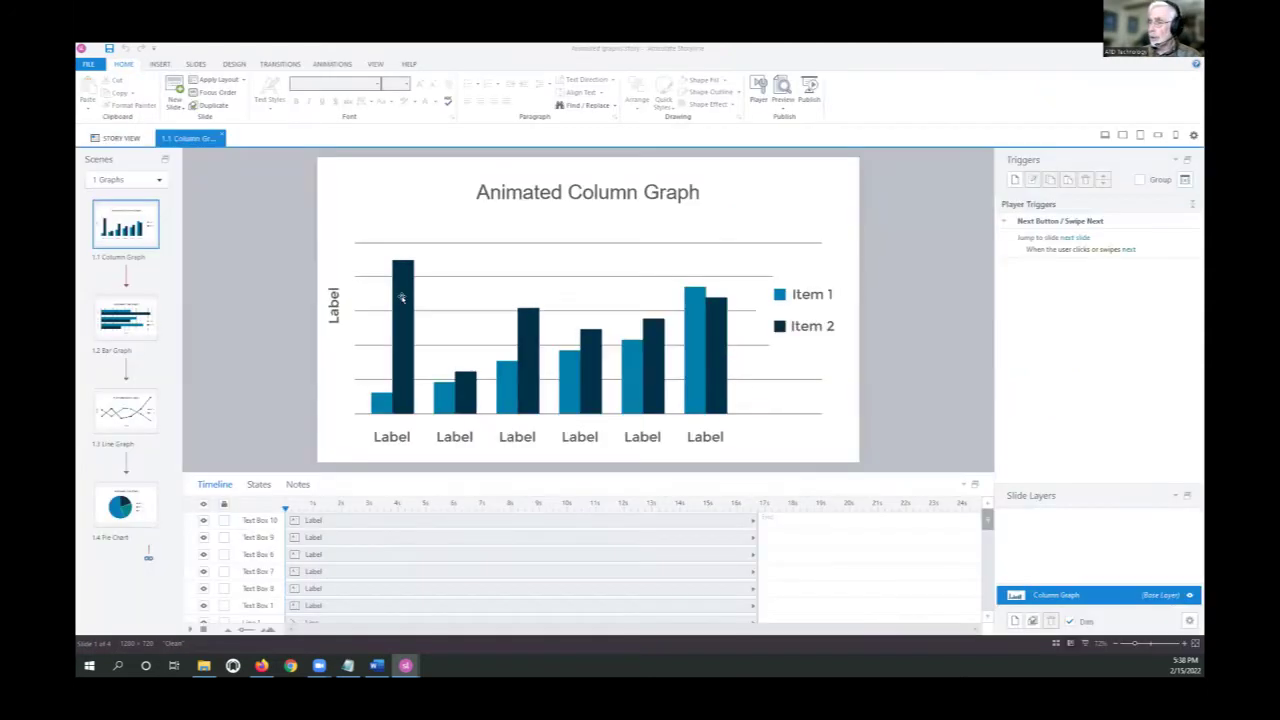
{"action": "left_click", "coordinate": [401, 297]}
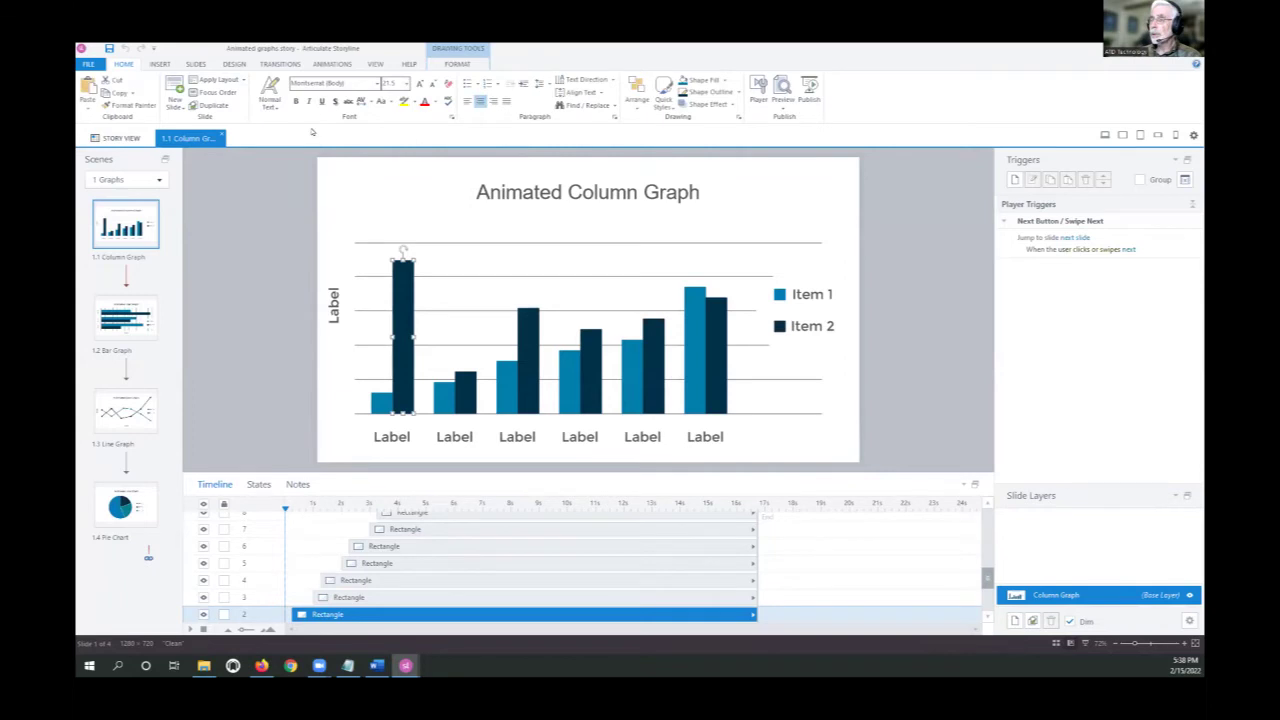
{"action": "left_click", "coordinate": [331, 63]}
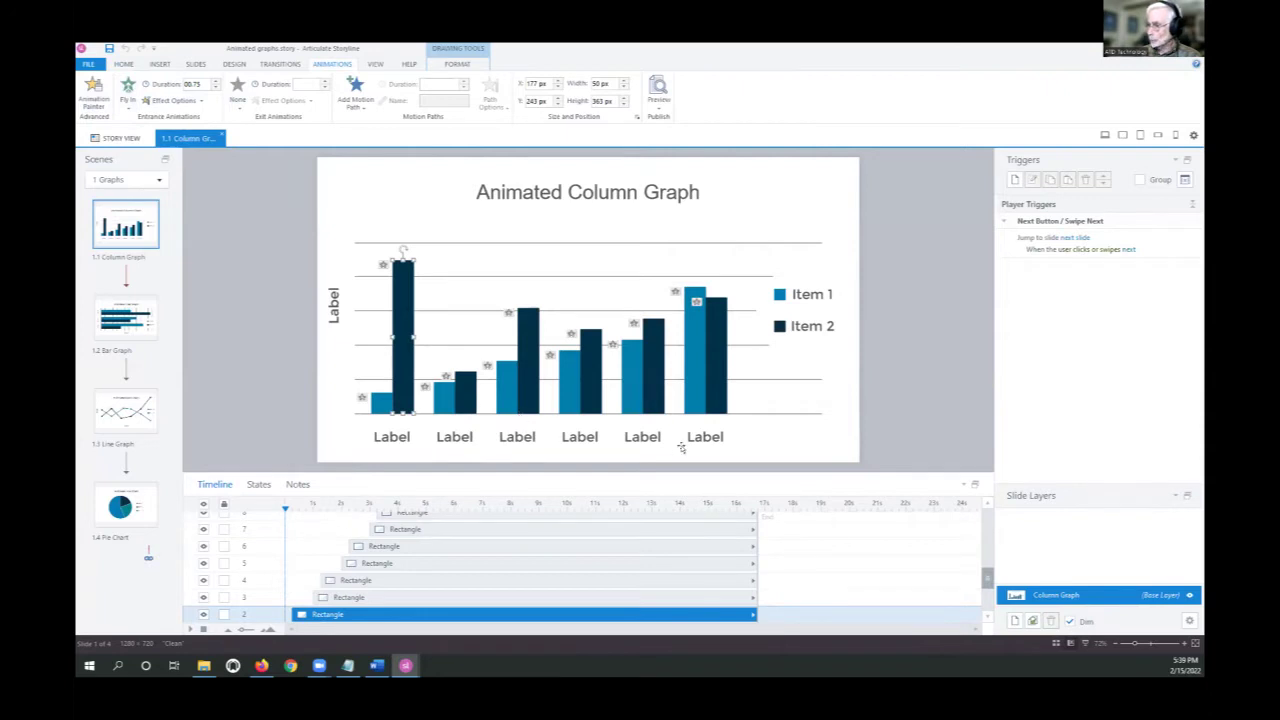
Examine how the column rectangles' start times are staggered in the Column Graph slide's timeline compared with the other objects
{"action": "scroll", "coordinate": [395, 544], "scroll_direction": "down", "scroll_amount": 1}
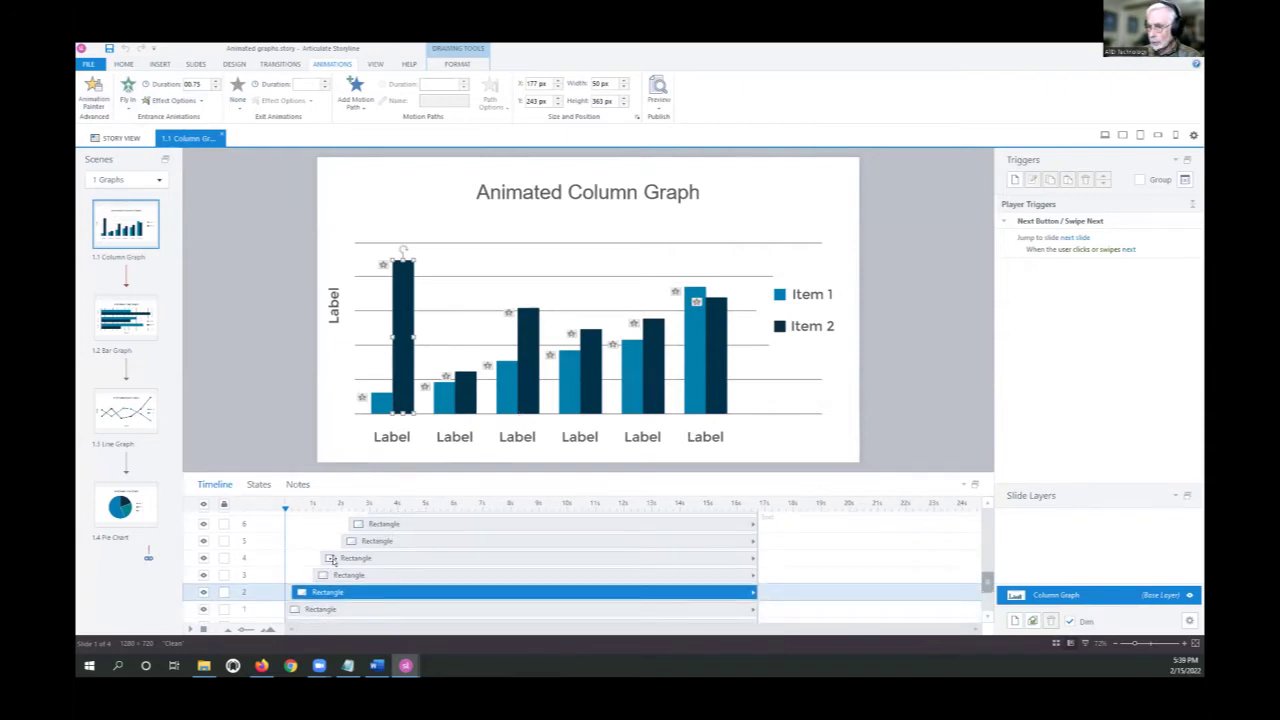
{"action": "scroll", "coordinate": [366, 562], "scroll_direction": "down", "scroll_amount": 1}
{"action": "scroll", "coordinate": [372, 563], "scroll_direction": "down", "scroll_amount": 1}
{"action": "scroll", "coordinate": [371, 562], "scroll_direction": "down", "scroll_amount": 2}
{"action": "scroll", "coordinate": [366, 562], "scroll_direction": "up", "scroll_amount": 3}
{"action": "scroll", "coordinate": [366, 562], "scroll_direction": "up", "scroll_amount": 5}
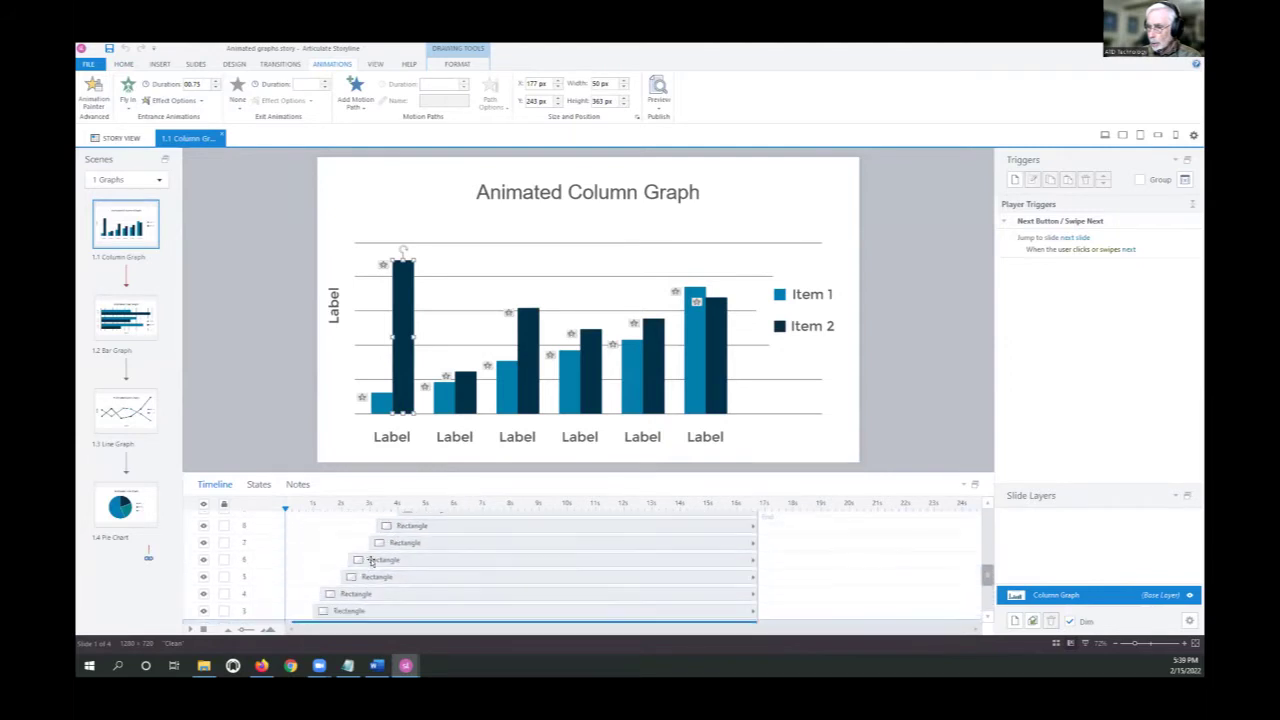
{"action": "scroll", "coordinate": [377, 562], "scroll_direction": "up", "scroll_amount": 1}
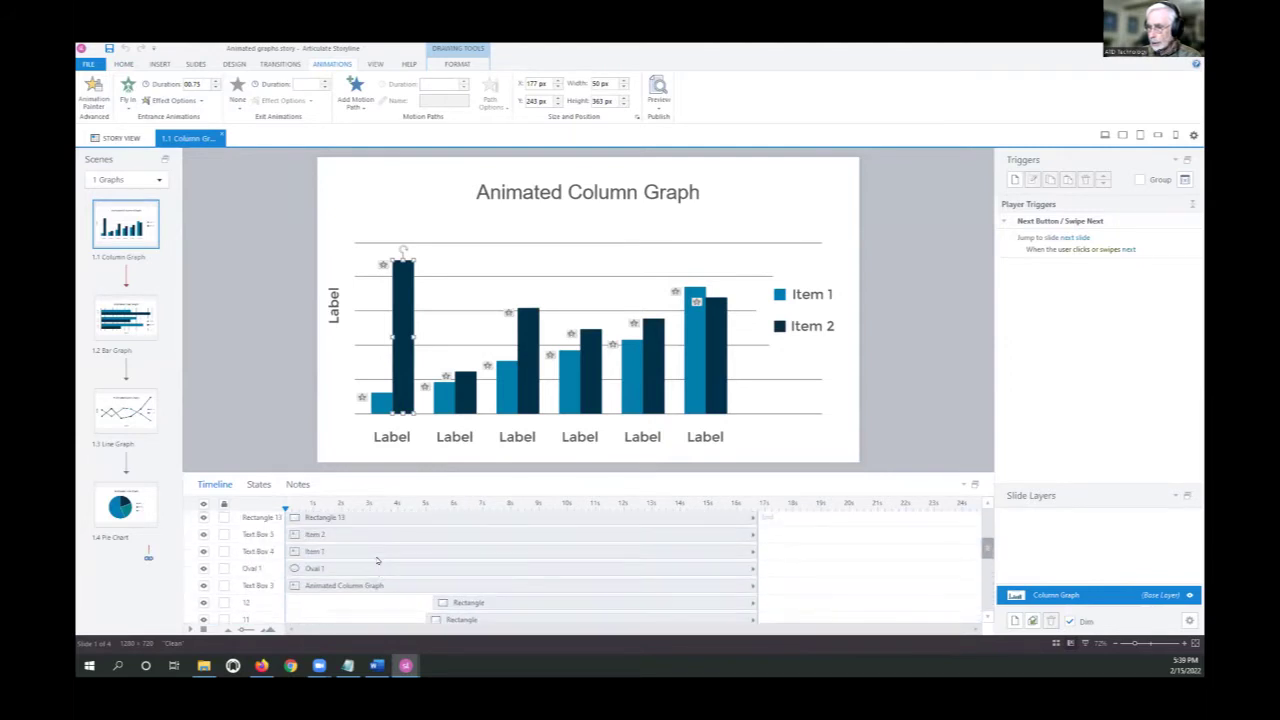
{"action": "scroll", "coordinate": [386, 552], "scroll_direction": "up", "scroll_amount": 2}
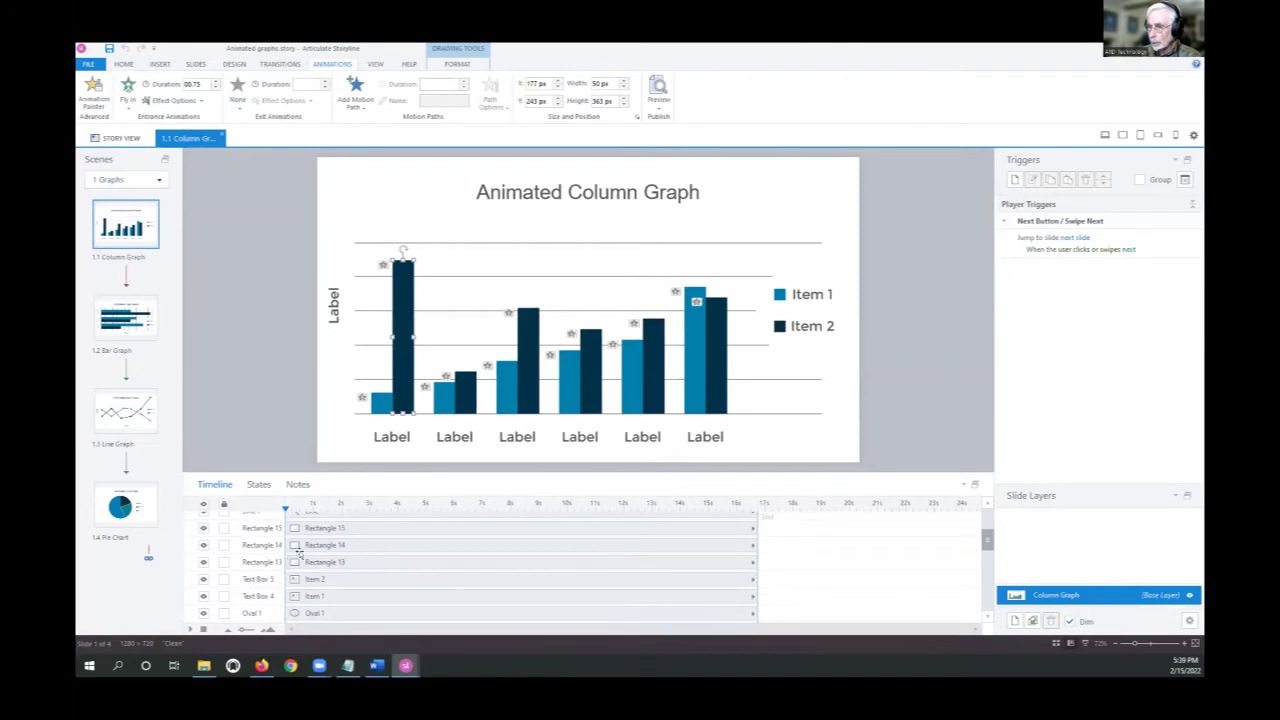
Preview only the Column Graph slide to watch its columns animate, and return to editing it
{"action": "left_click", "coordinate": [656, 105]}
{"action": "left_click", "coordinate": [683, 118]}
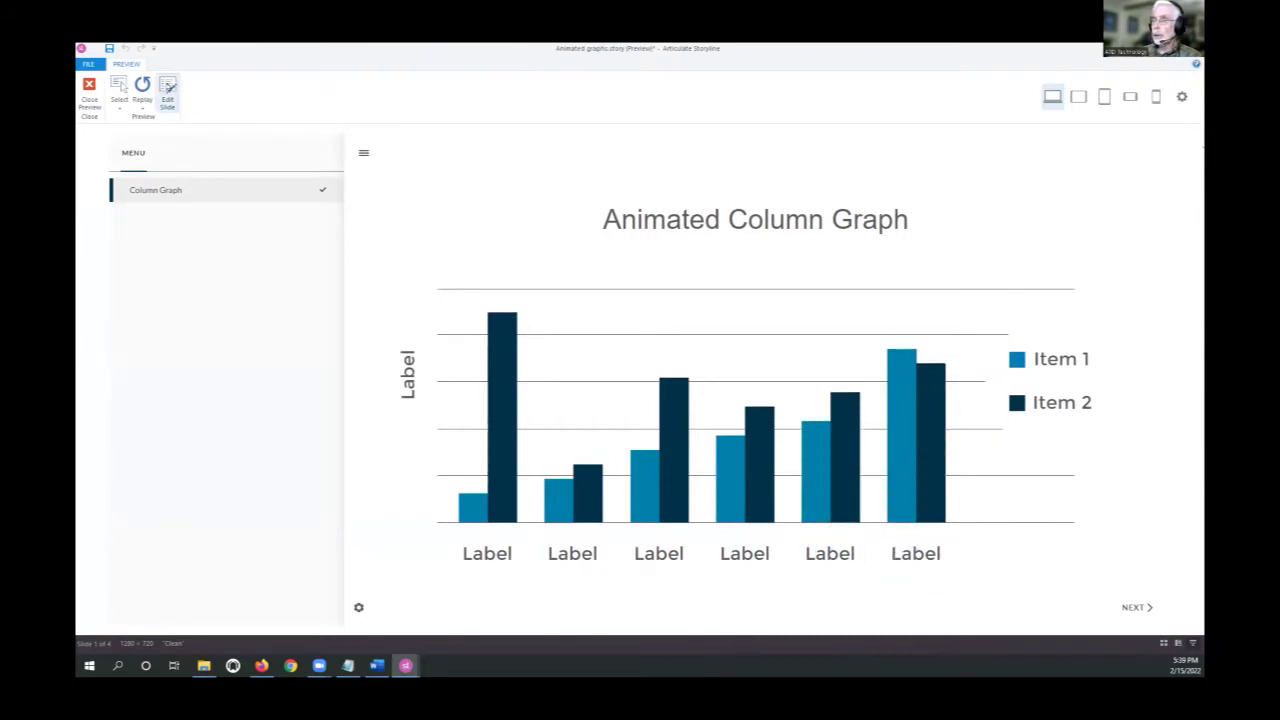
{"action": "left_click", "coordinate": [167, 90]}
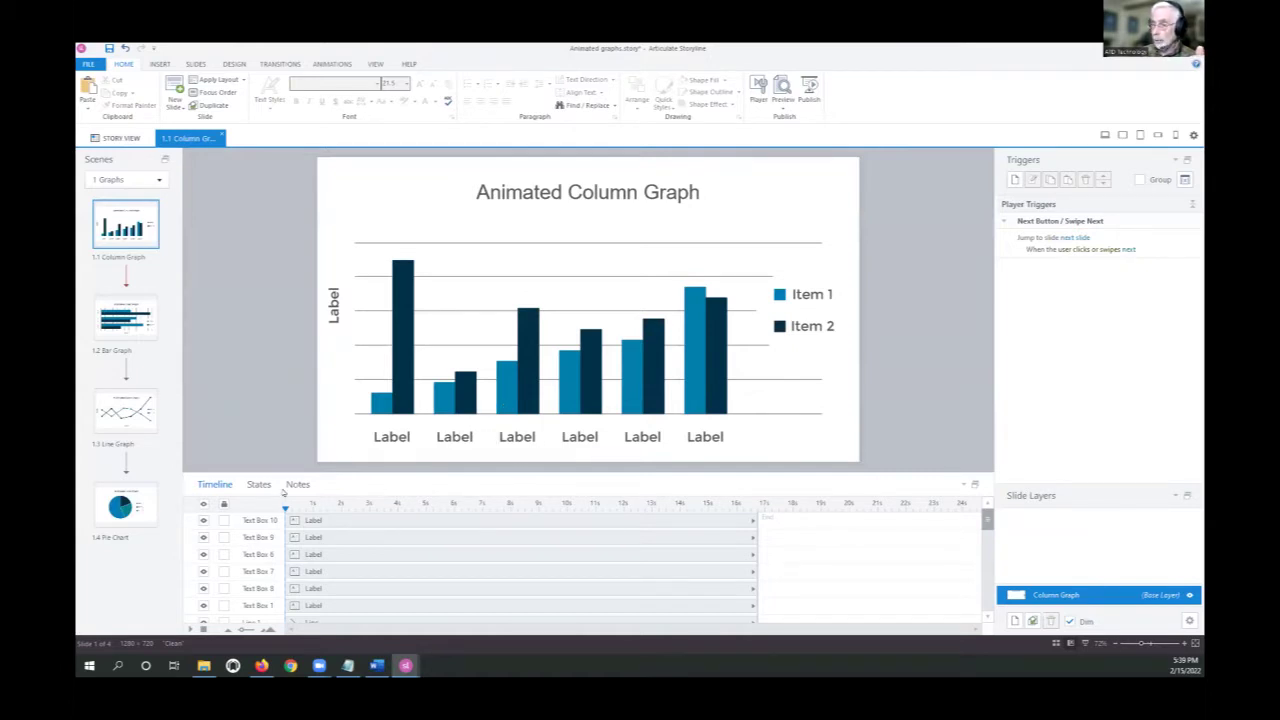
Select Rectangle 15 behind the labels below the columns, and enlarge the timeline to show all the column rectangles
{"action": "left_click", "coordinate": [230, 614]}
{"action": "scroll", "coordinate": [201, 578], "scroll_direction": "down", "scroll_amount": 3}
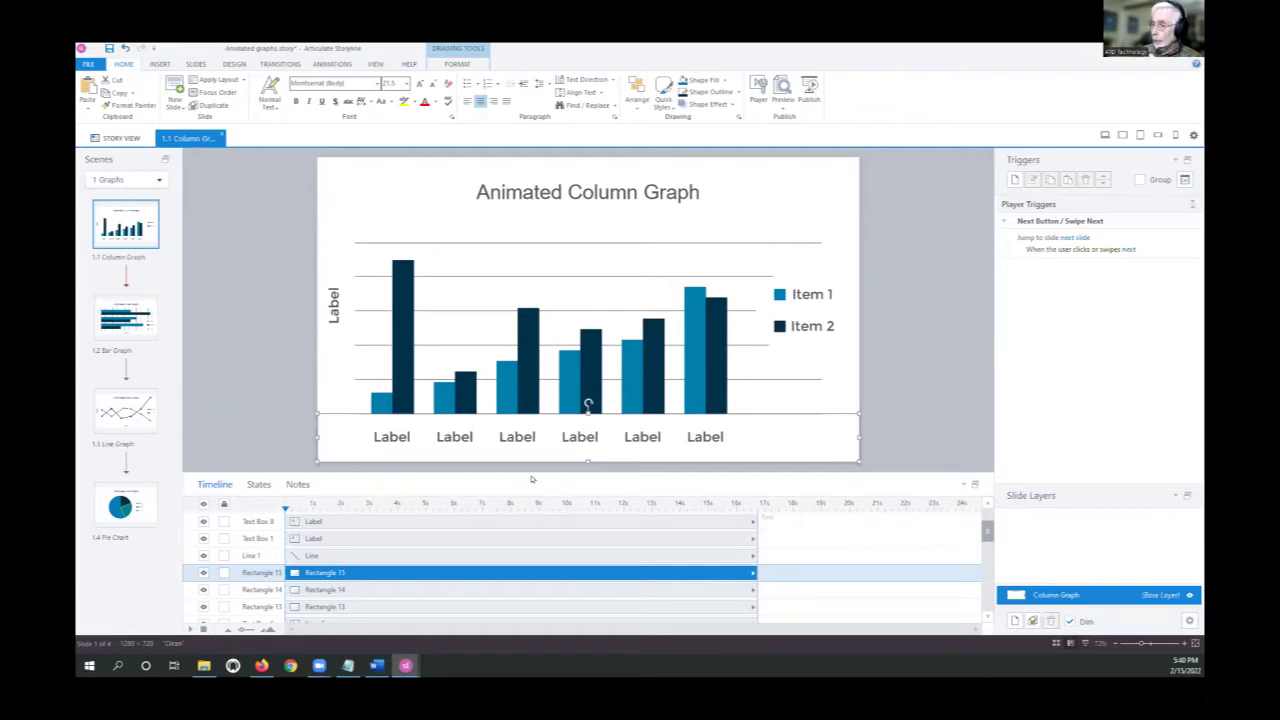
{"action": "left_click_drag", "start_coordinate": [534, 467], "coordinate": [545, 276]}
{"action": "scroll", "coordinate": [546, 371], "scroll_direction": "down", "scroll_amount": 1}
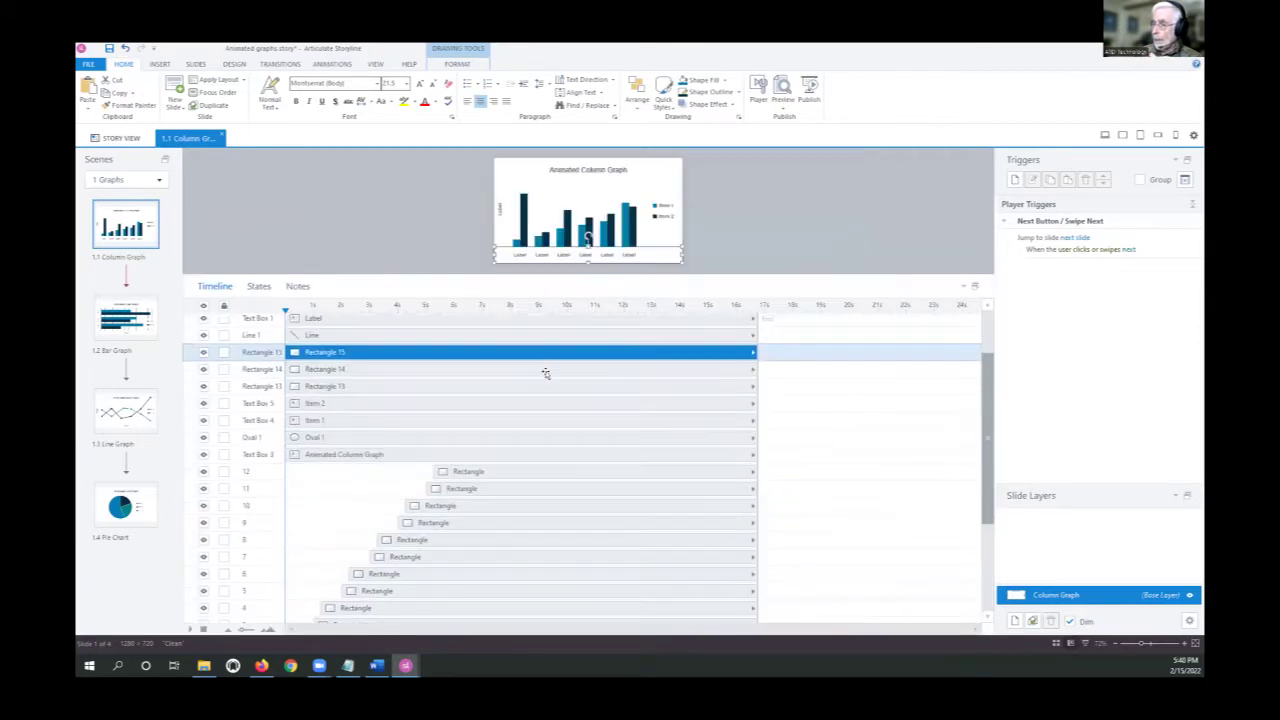
{"action": "scroll", "coordinate": [546, 371], "scroll_direction": "down", "scroll_amount": 3}
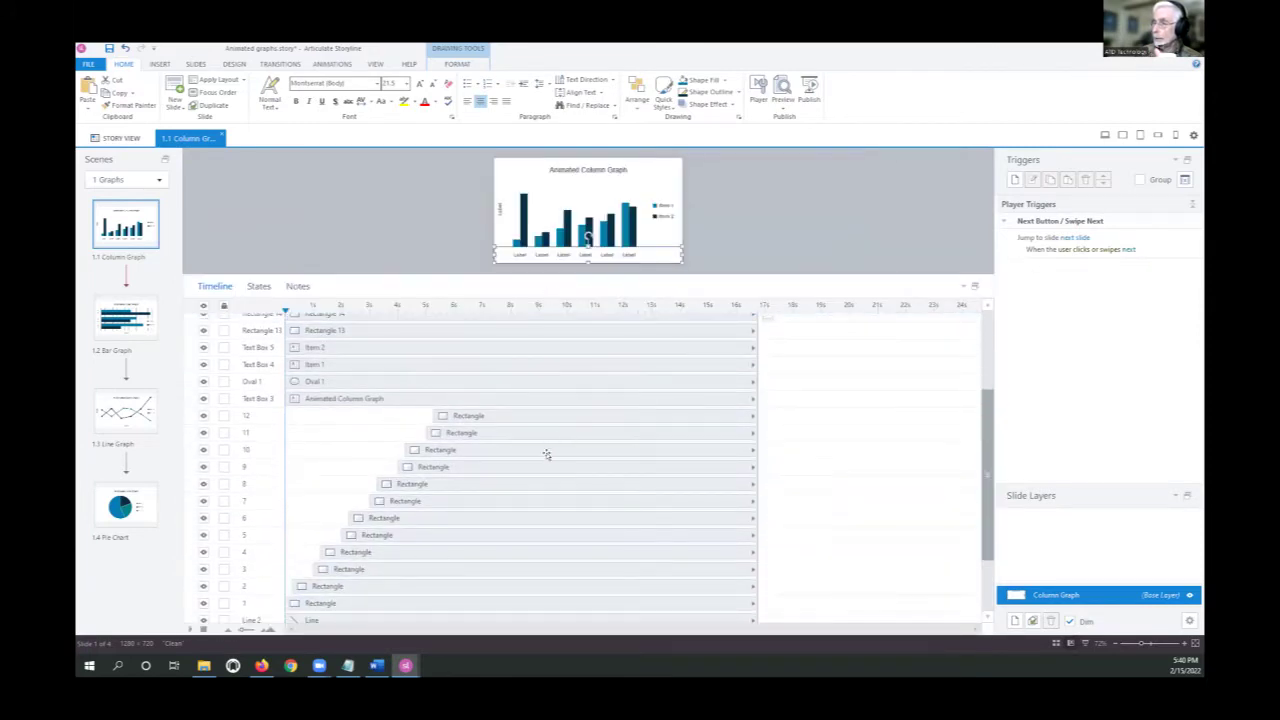
Select timeline rectangles 12 down to 7 one after another to see which column on the slide each one represents
{"action": "left_click", "coordinate": [500, 414]}
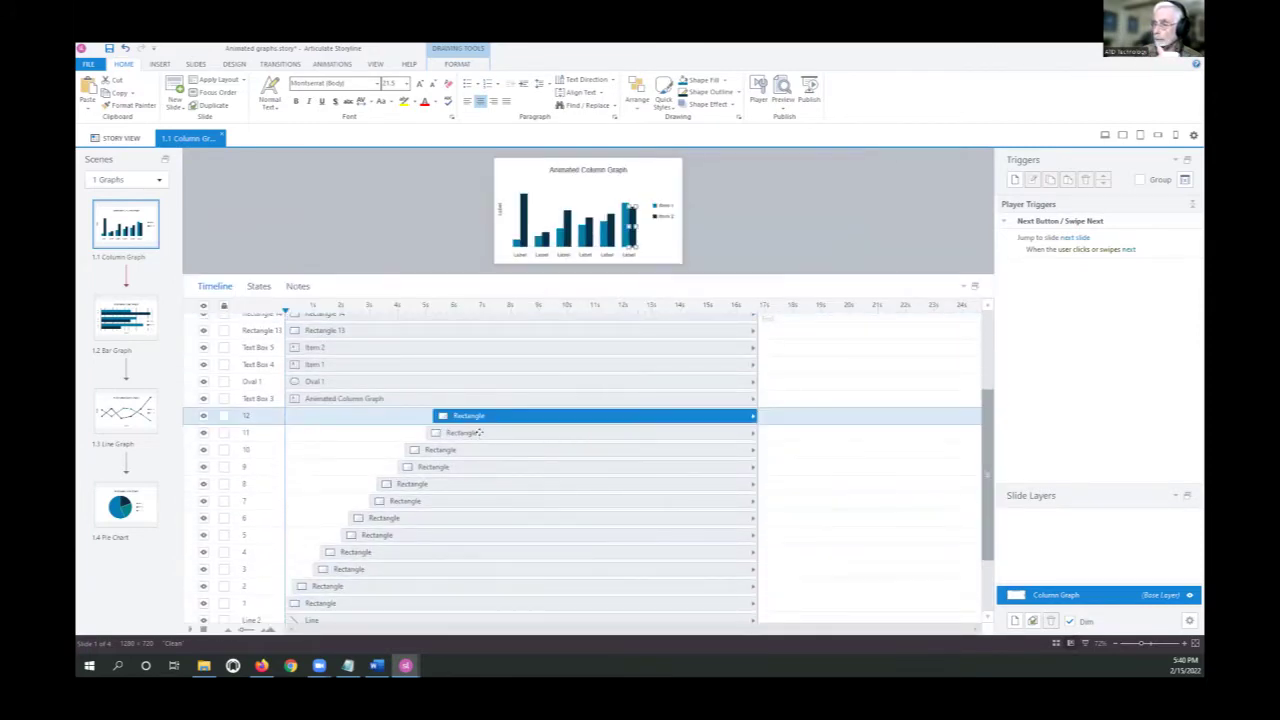
{"action": "left_click", "coordinate": [479, 432]}
{"action": "left_click", "coordinate": [474, 450]}
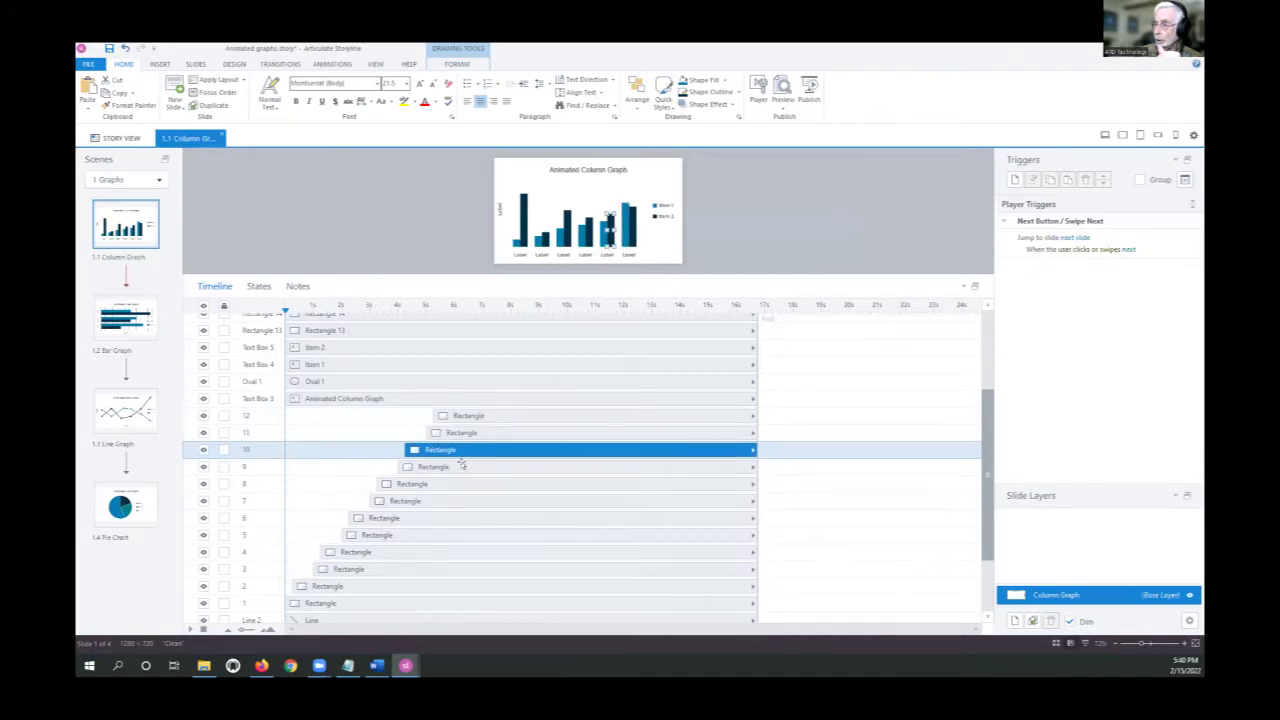
{"action": "left_click", "coordinate": [461, 466]}
{"action": "left_click", "coordinate": [456, 483]}
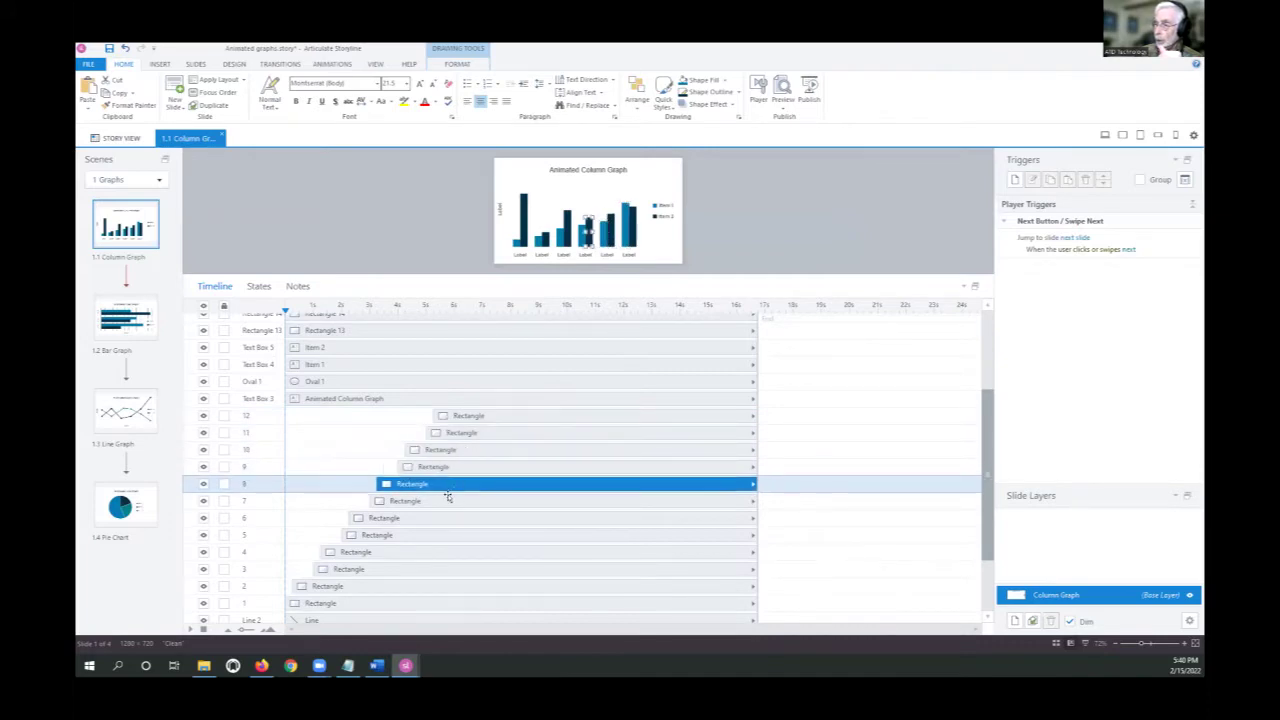
{"action": "left_click", "coordinate": [447, 500]}
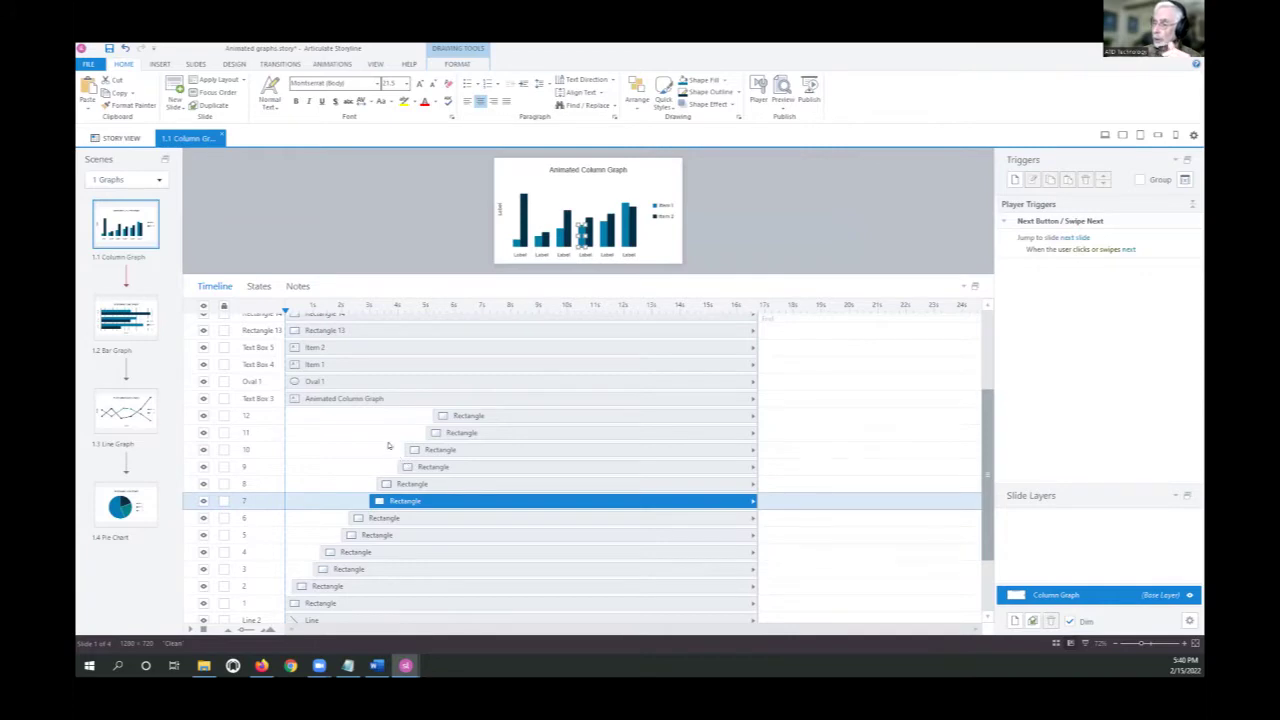
Preview only the Bar Graph slide after shrinking the timeline to enlarge the slide area, and return to editing it
{"action": "left_click", "coordinate": [128, 318]}
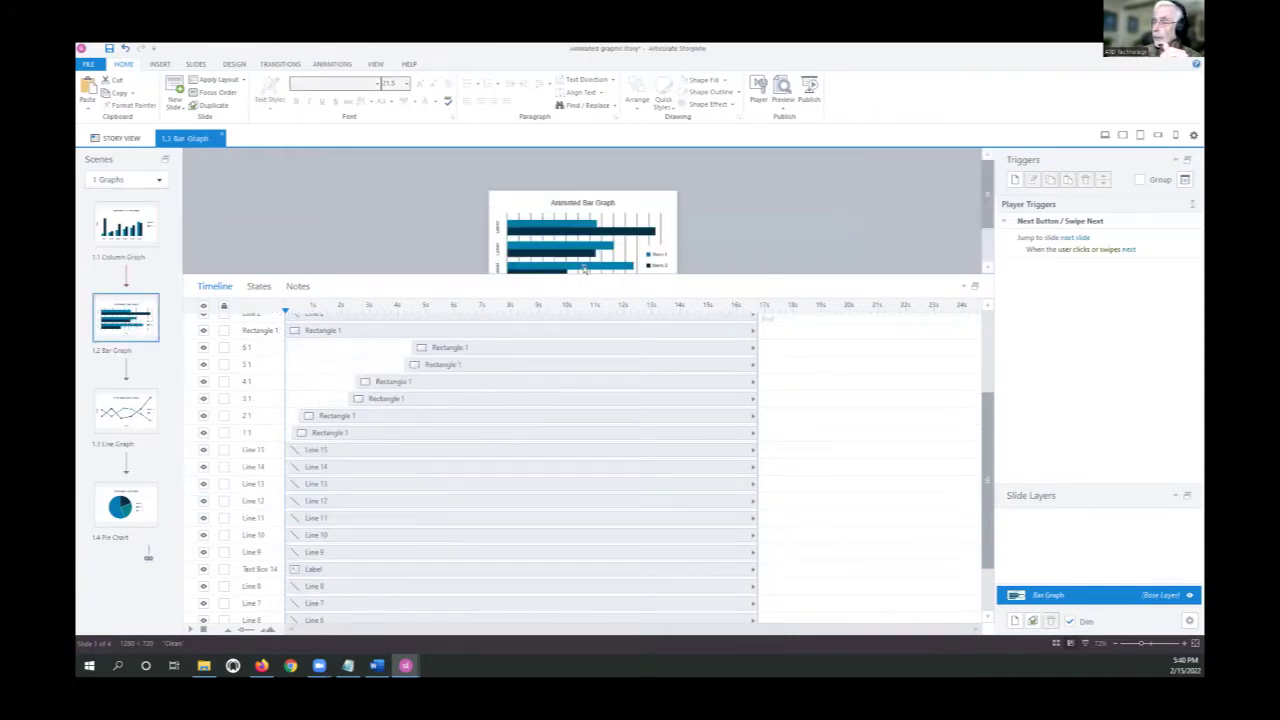
{"action": "left_click_drag", "start_coordinate": [576, 270], "coordinate": [557, 540]}
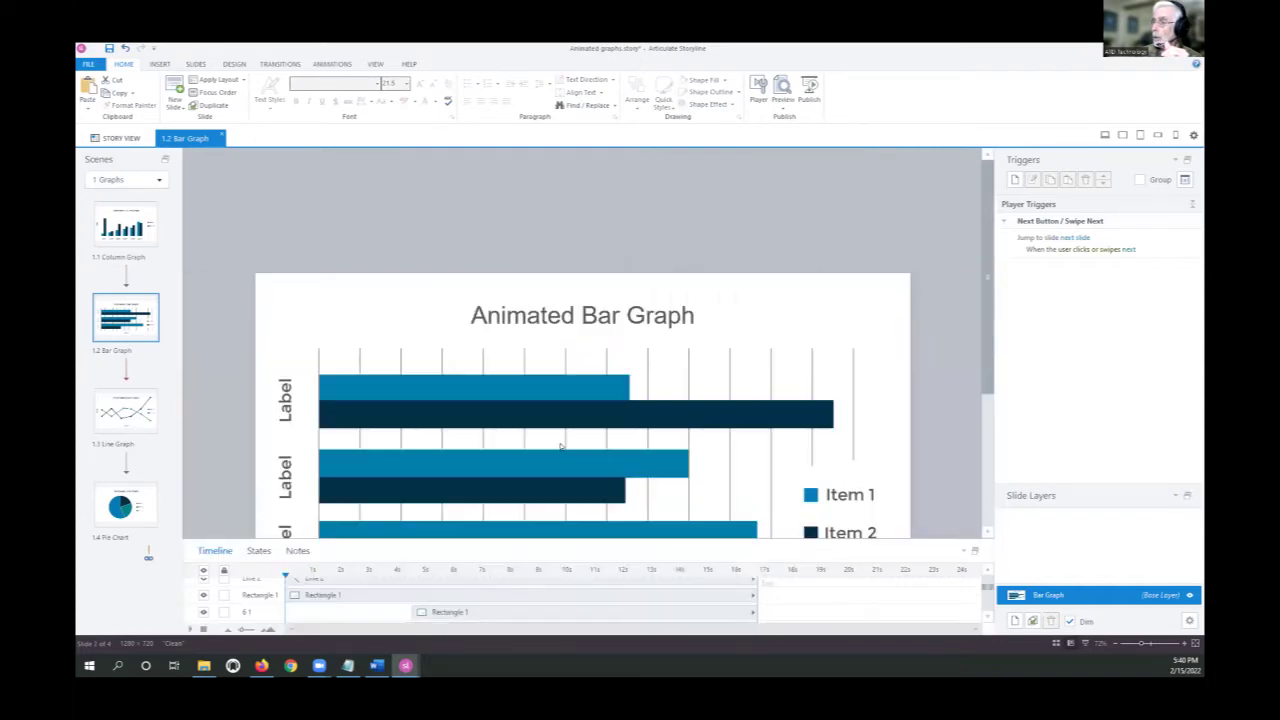
{"action": "left_click", "coordinate": [783, 104]}
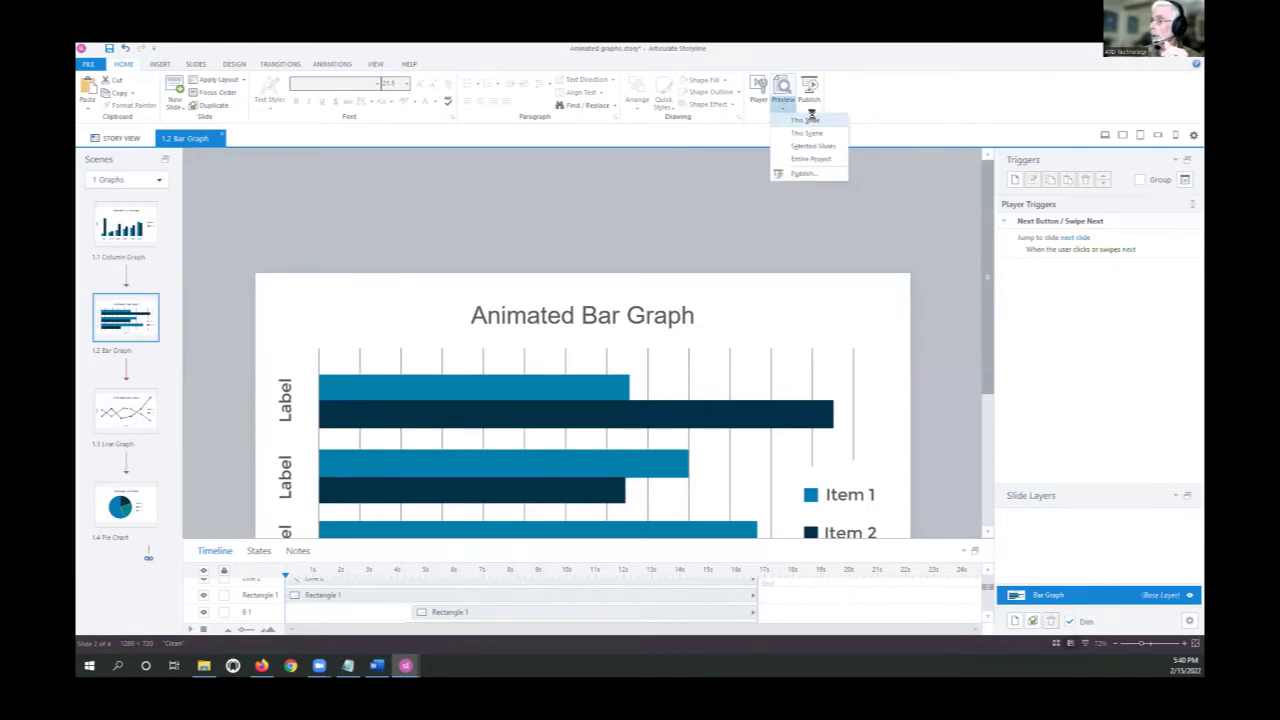
{"action": "left_click", "coordinate": [805, 120]}
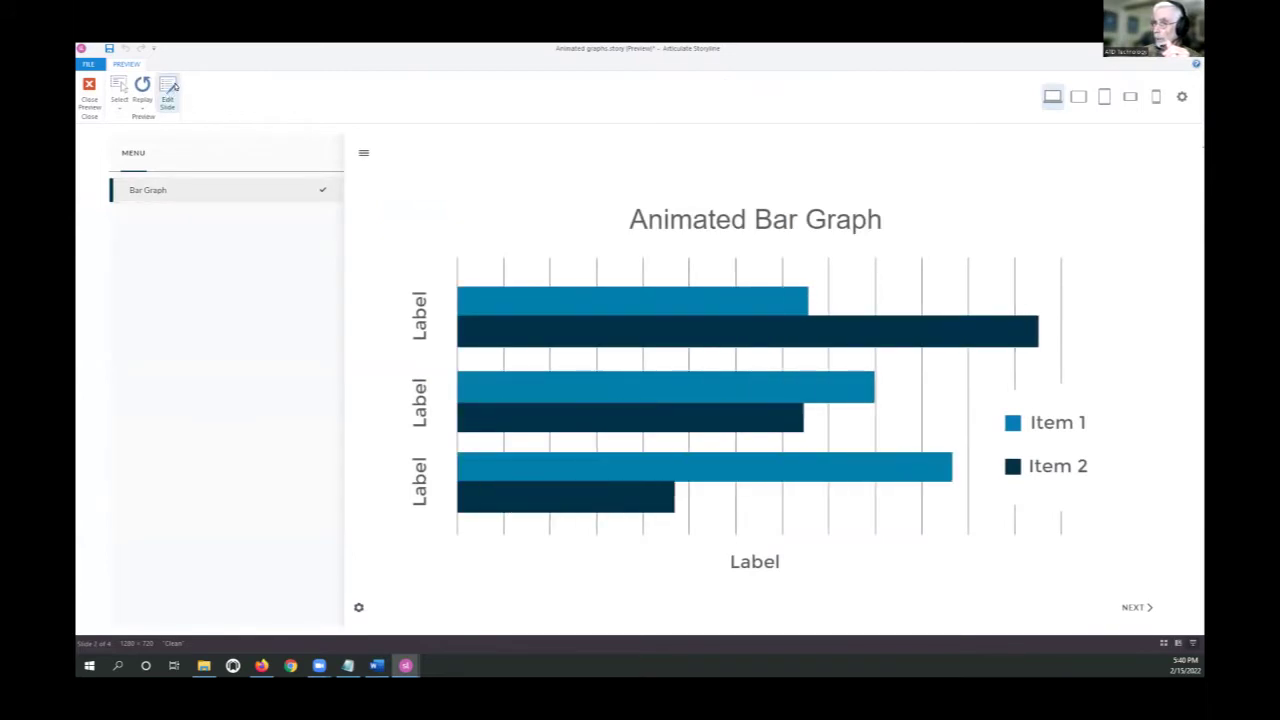
{"action": "left_click", "coordinate": [167, 88]}
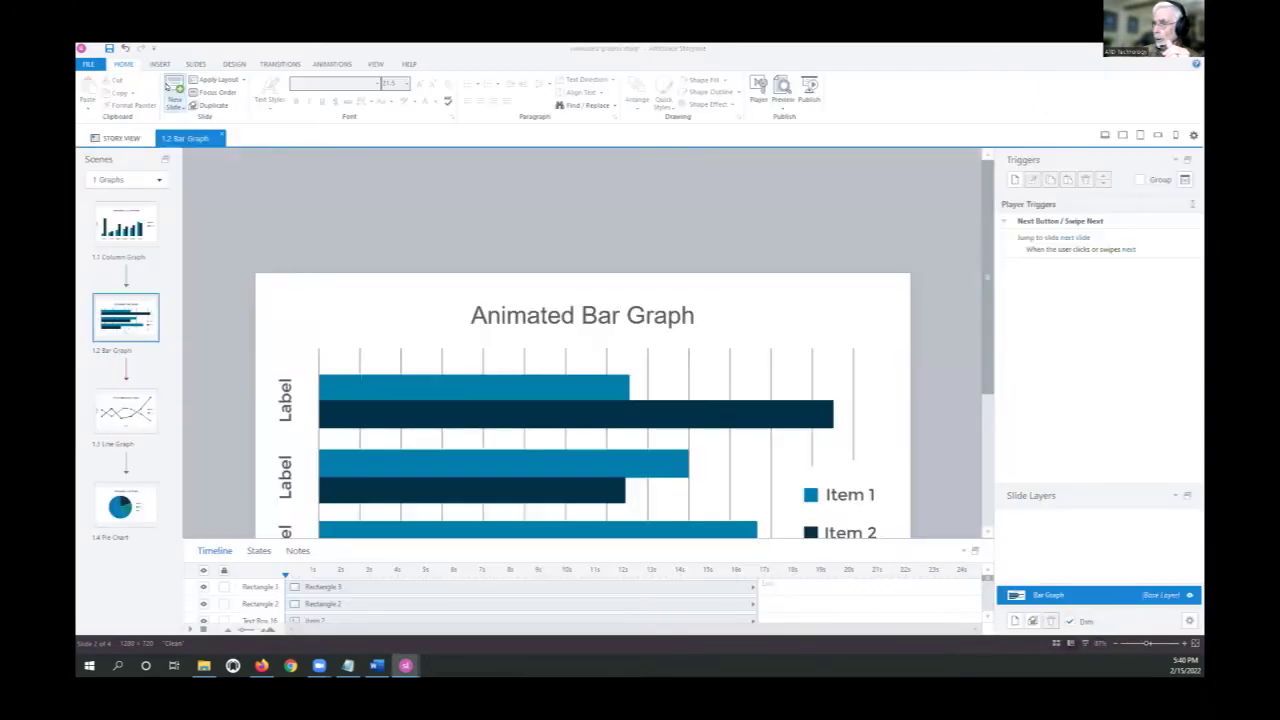
Check the entrance animation and its direction options for the uppermost blue bar on the Bar Graph slide
{"action": "left_click", "coordinate": [515, 382]}
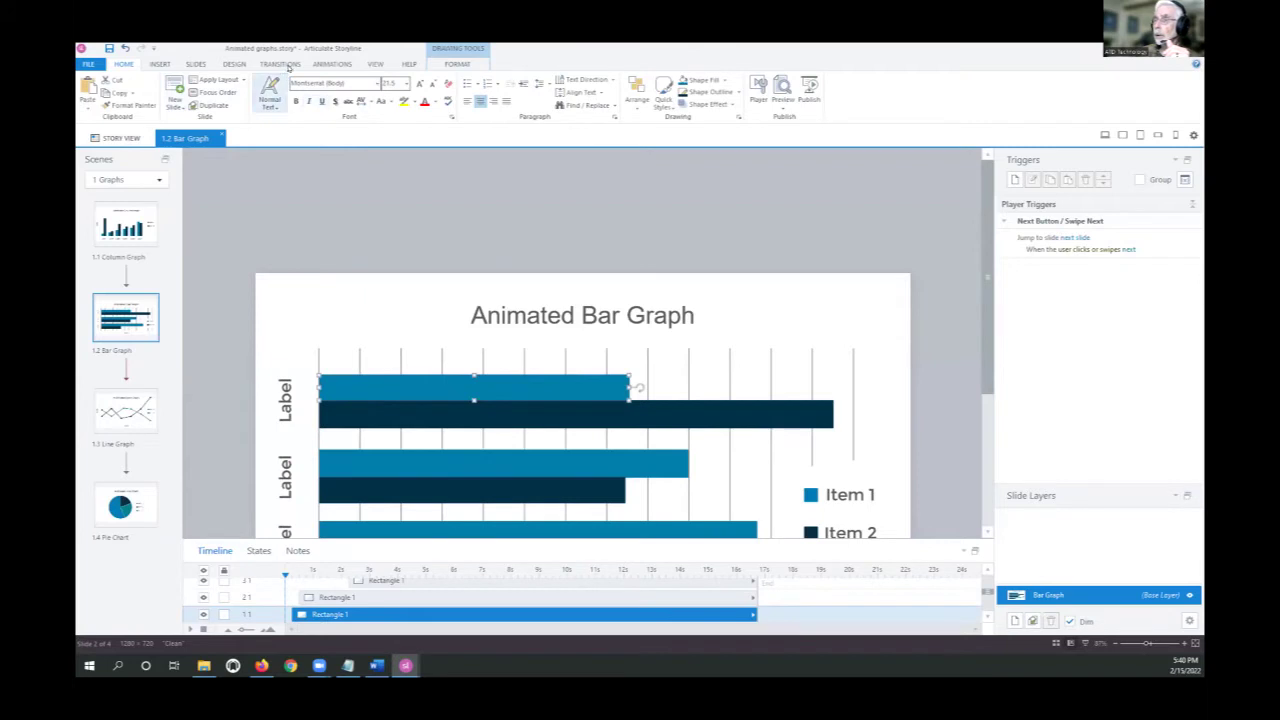
{"action": "left_click", "coordinate": [330, 64]}
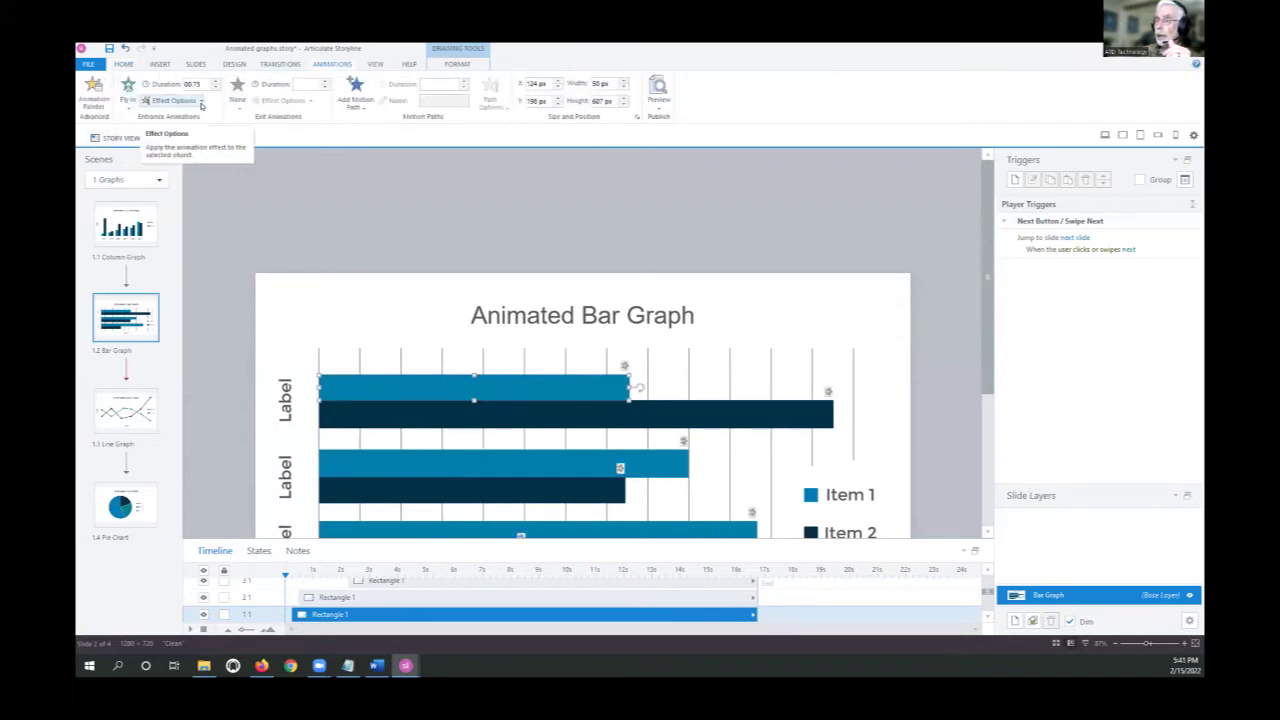
{"action": "left_click", "coordinate": [203, 103]}
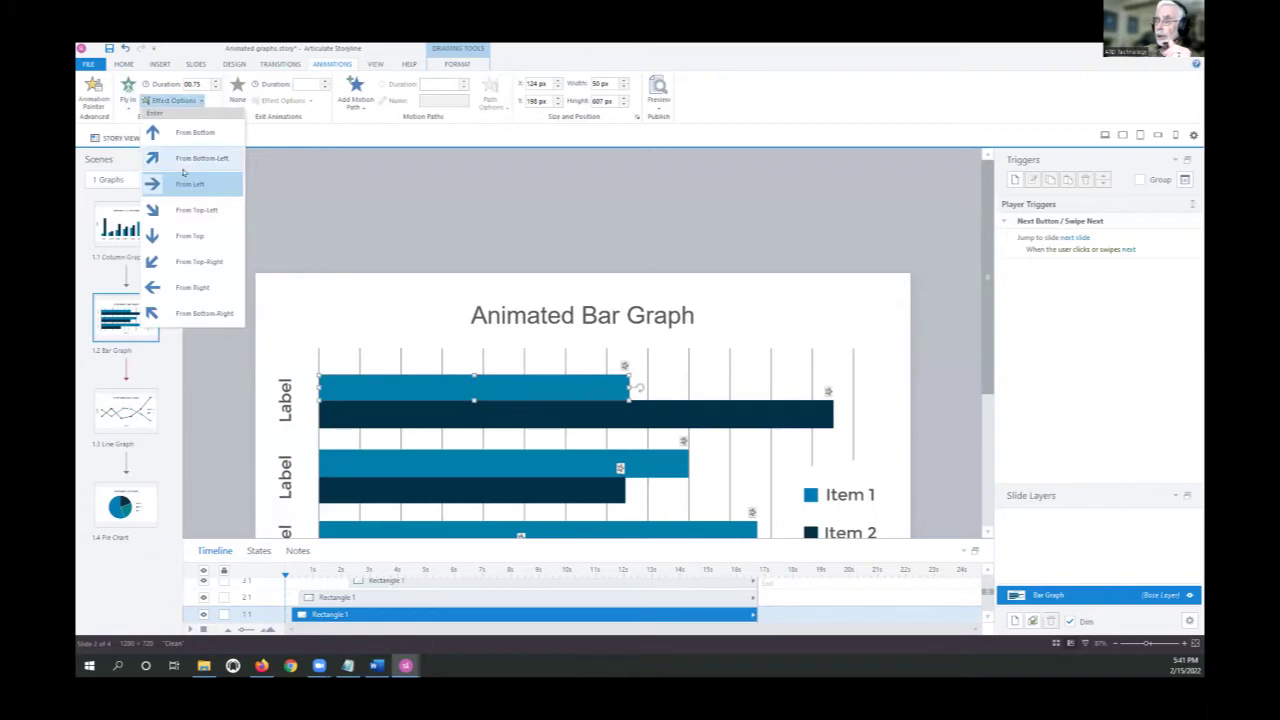
{"action": "left_click", "coordinate": [456, 207]}
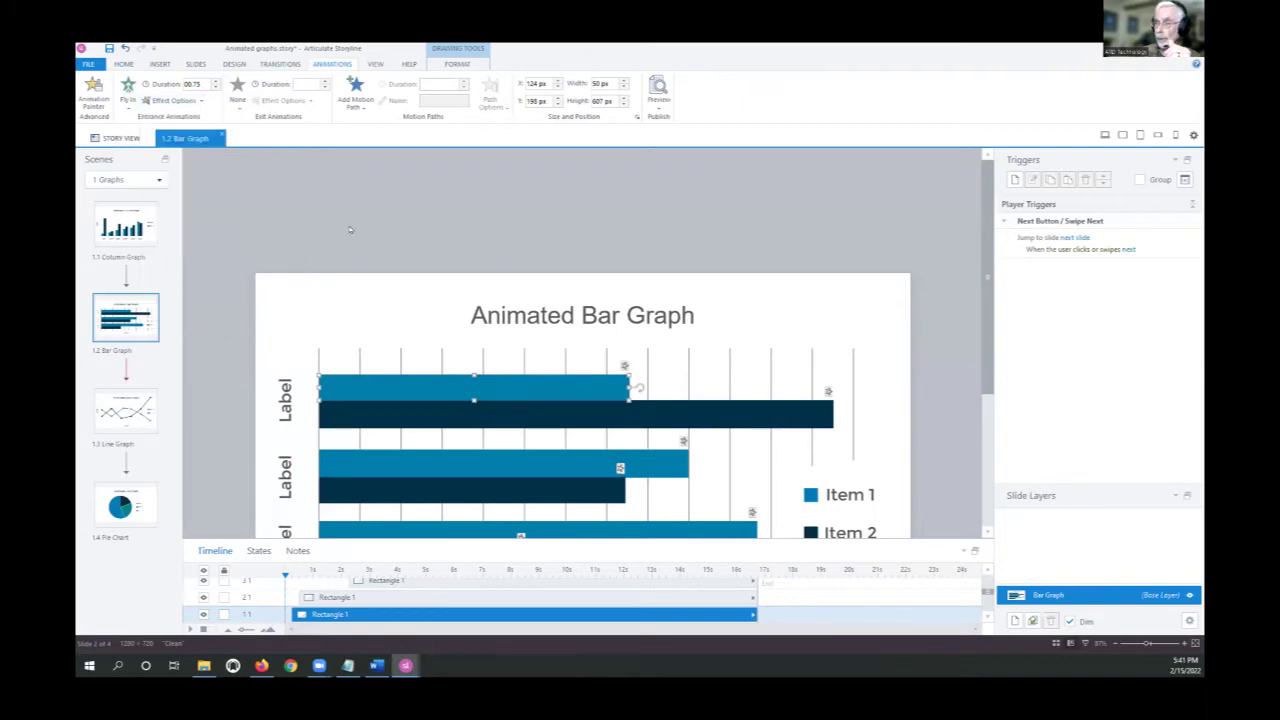
Check the entrance animation's direction options for the last dark line segment on the Line Graph slide
{"action": "left_click", "coordinate": [137, 410]}
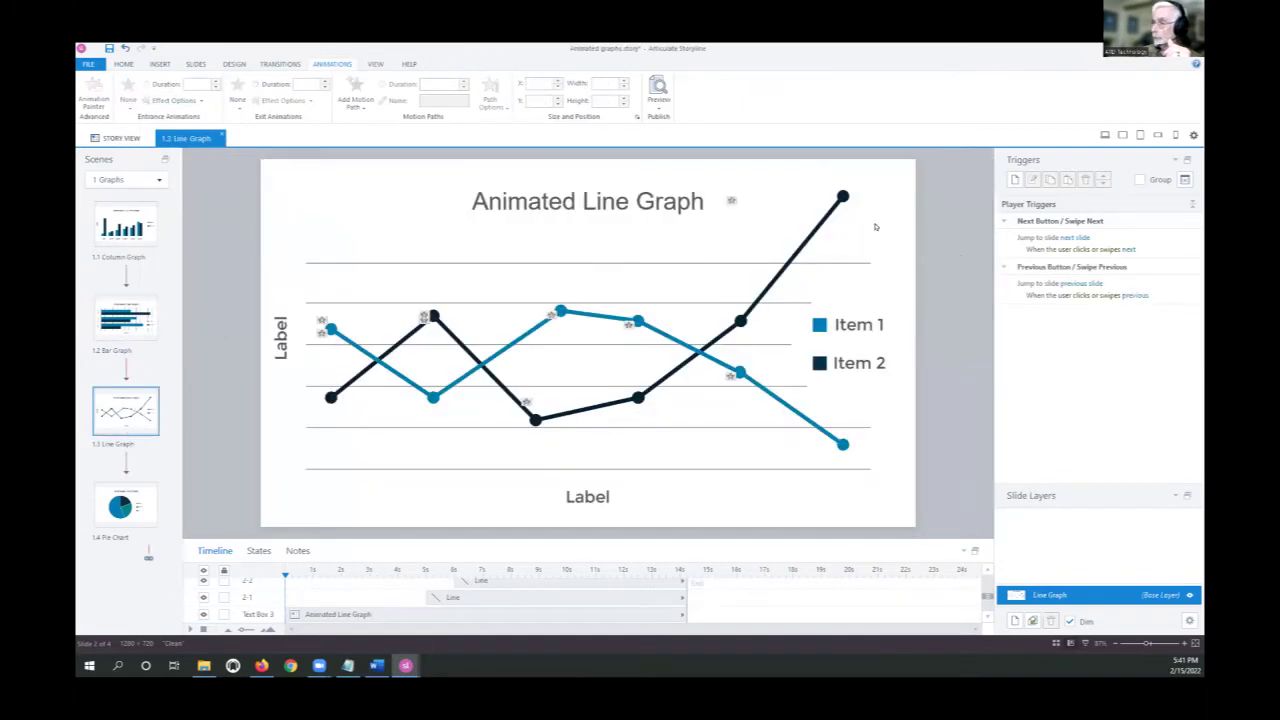
{"action": "left_click", "coordinate": [799, 241]}
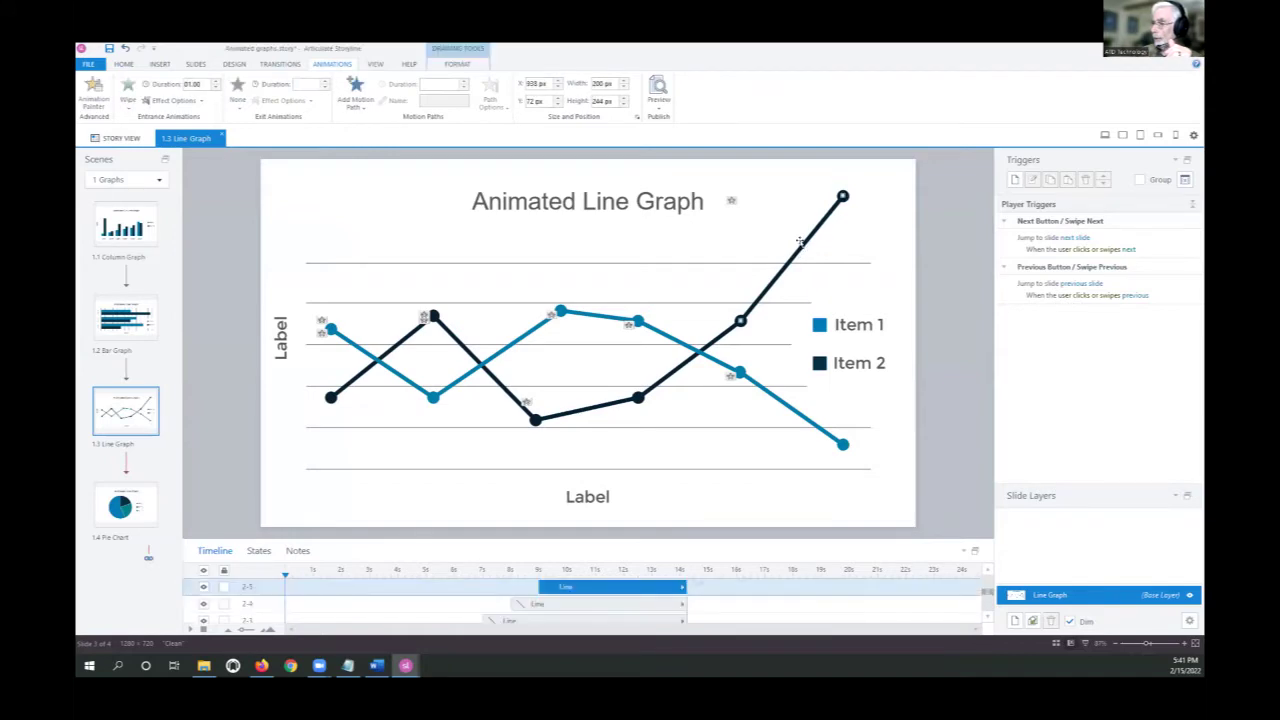
{"action": "left_click", "coordinate": [203, 102]}
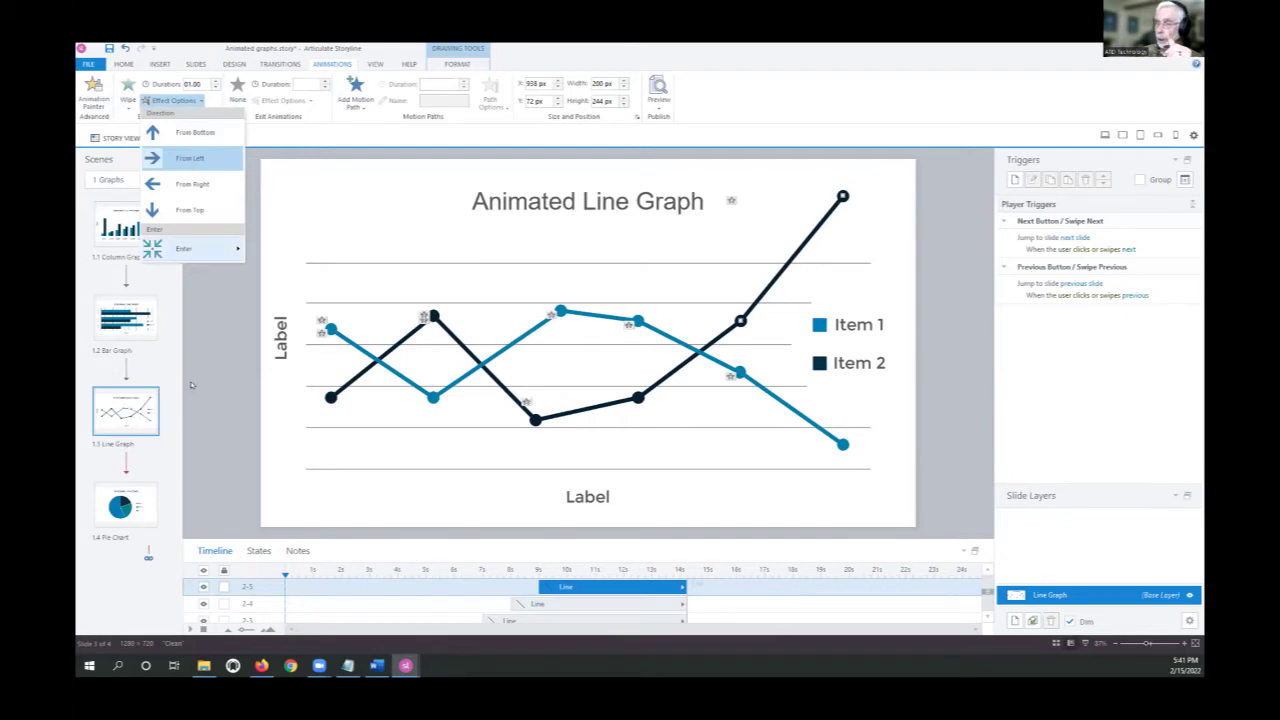
{"action": "key", "text": "Escape"}
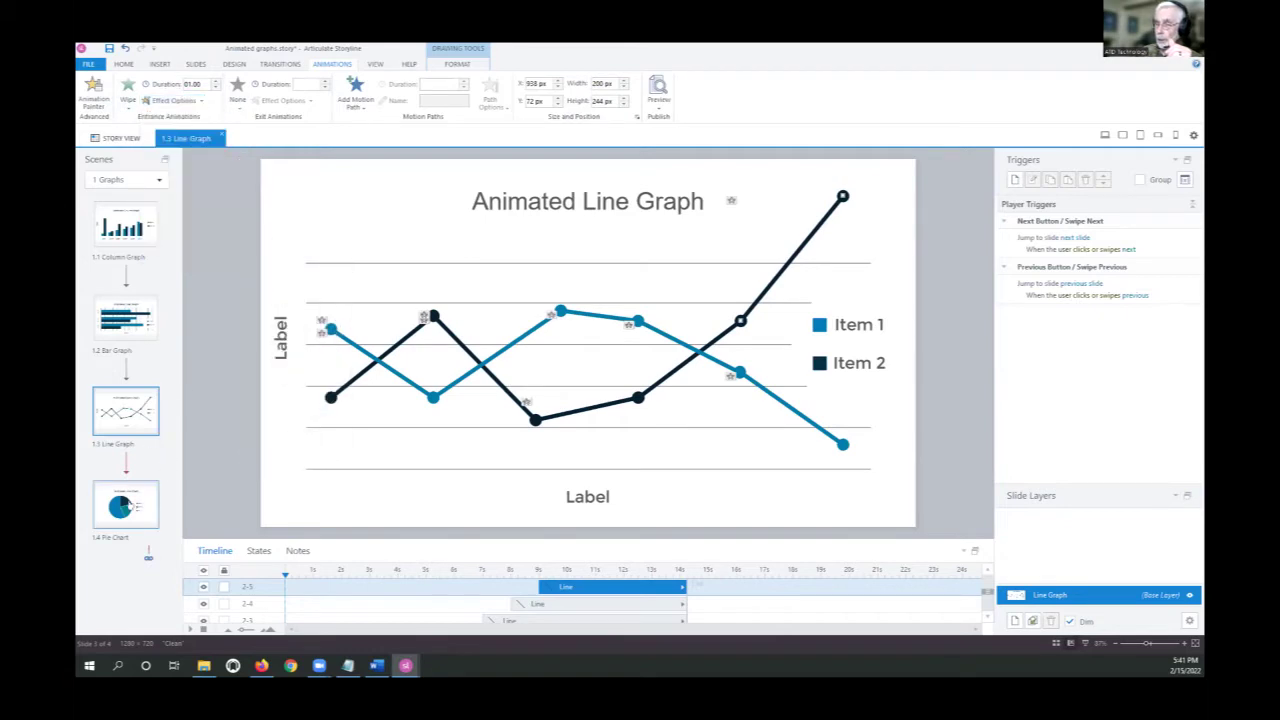
Preview only the Pie Chart slide to watch its slices animate, and return to editing it
{"action": "left_click", "coordinate": [122, 503]}
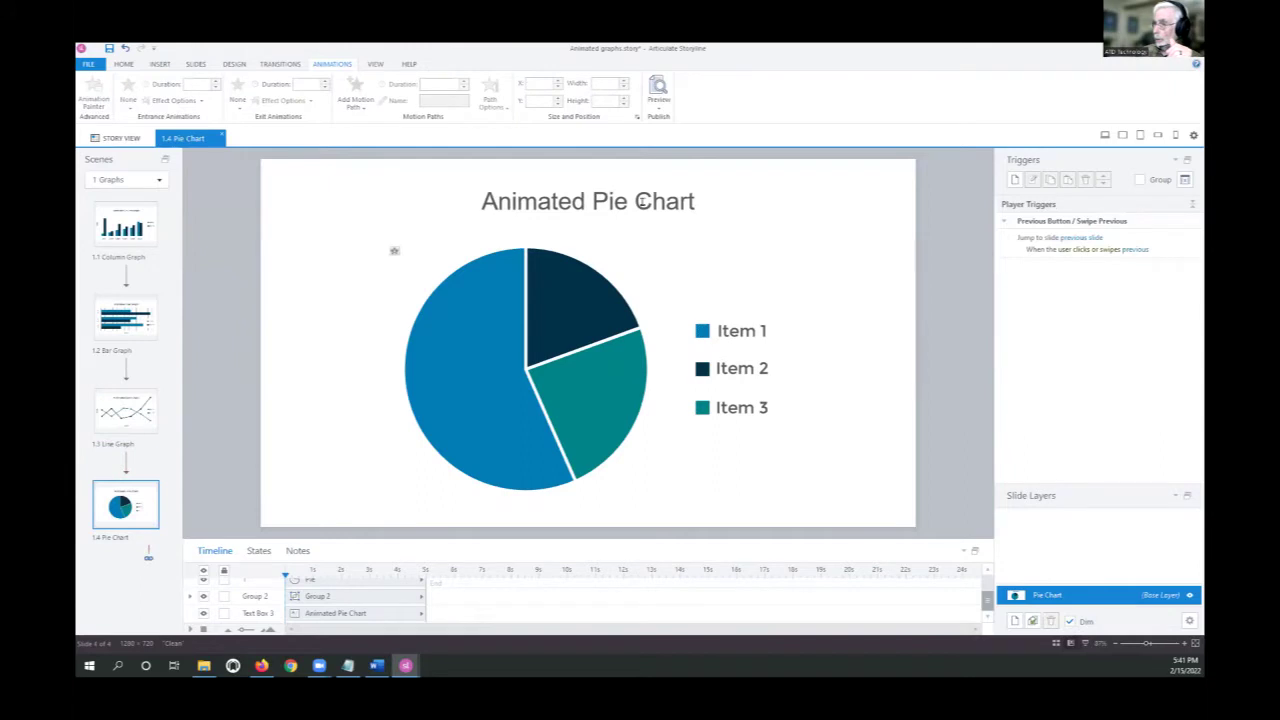
{"action": "left_click", "coordinate": [658, 105]}
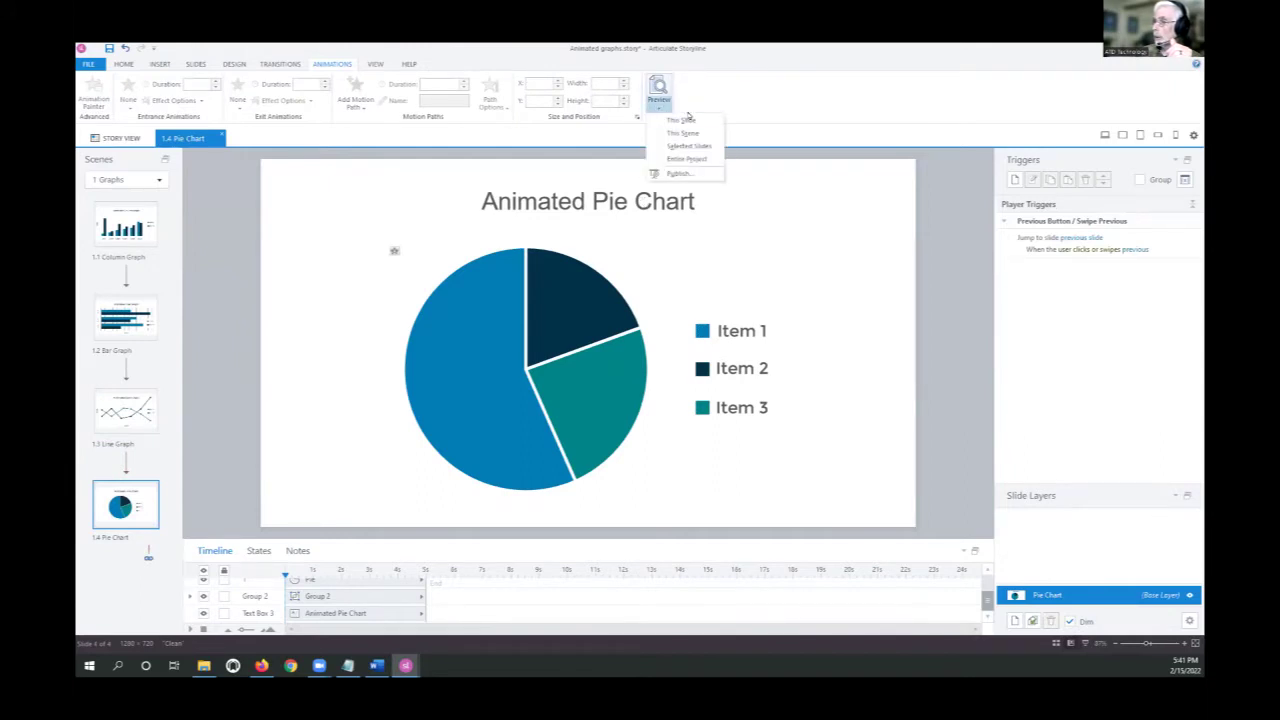
{"action": "left_click", "coordinate": [682, 119]}
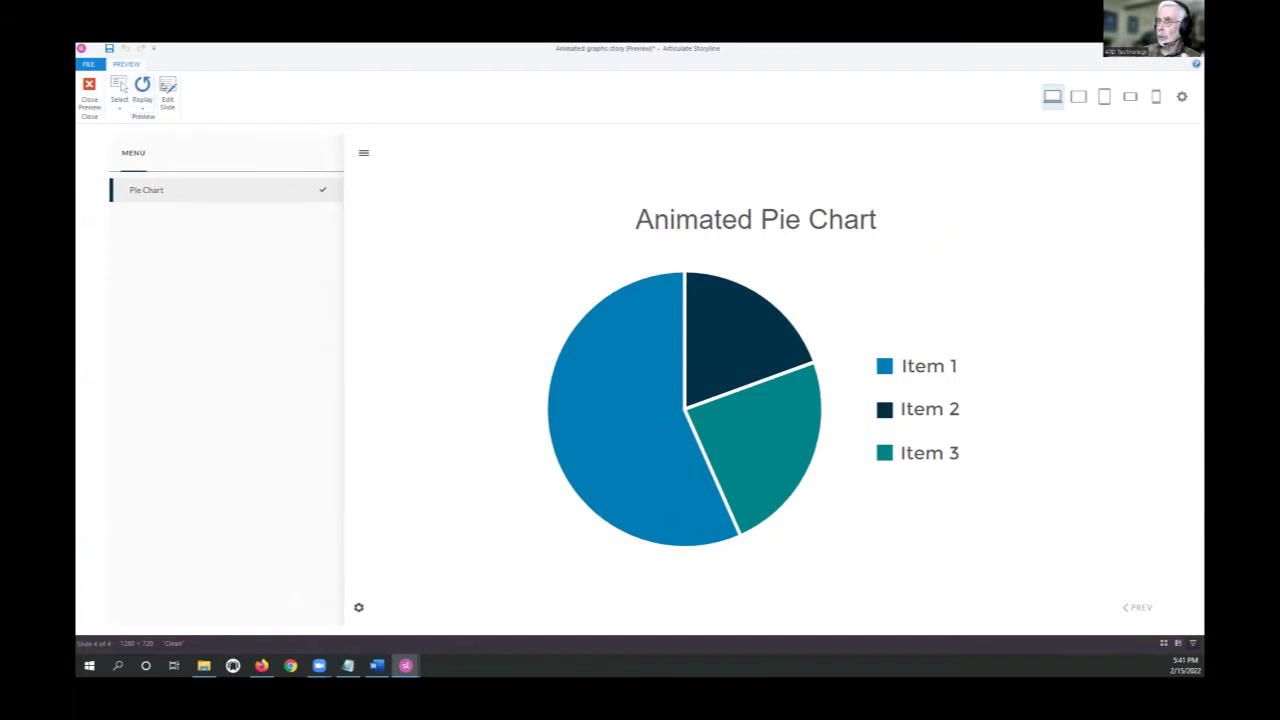
{"action": "left_click", "coordinate": [166, 92]}
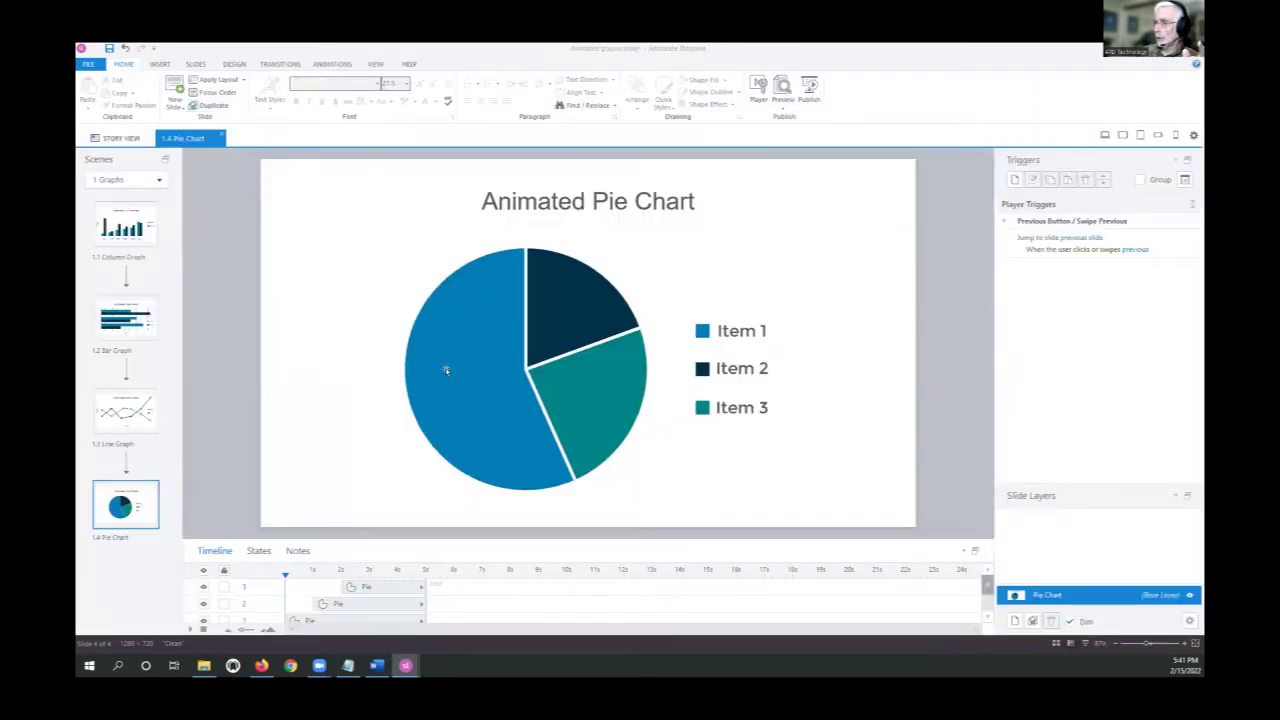
Set the blue pie slice's entrance animation to Wipe and preview only the Pie Chart slide
{"action": "left_click", "coordinate": [447, 332]}
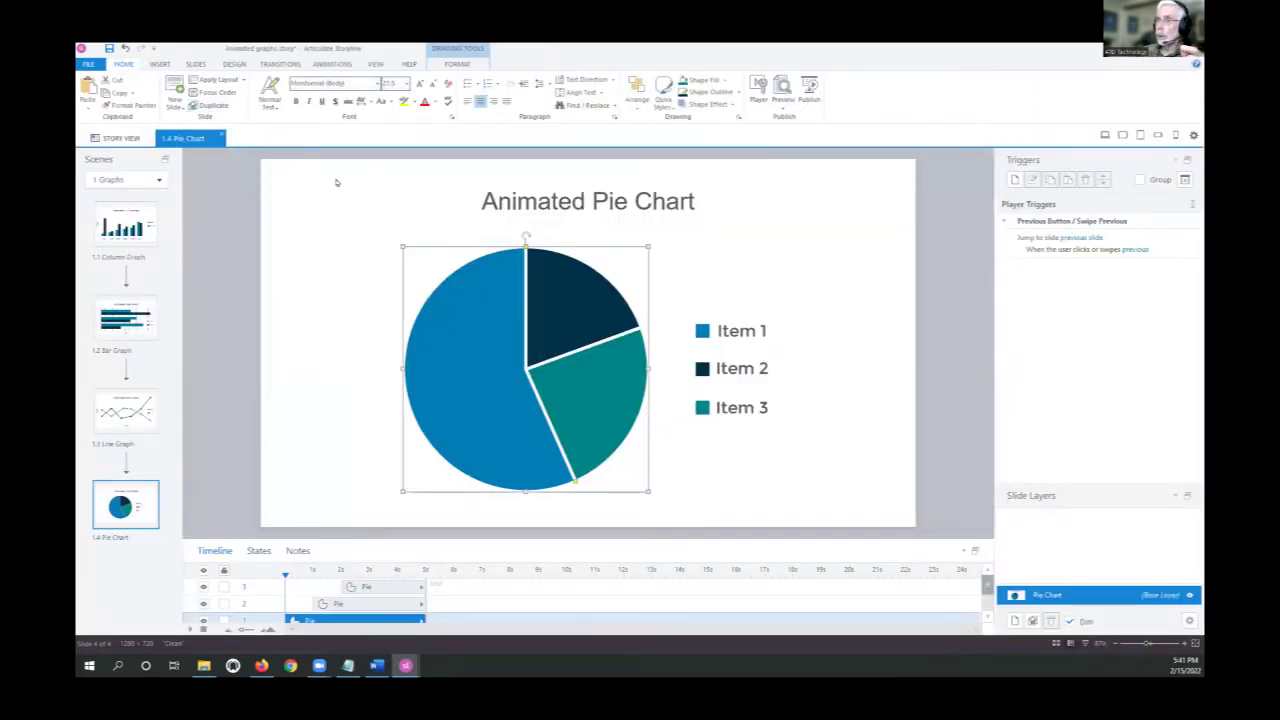
{"action": "left_click", "coordinate": [333, 63]}
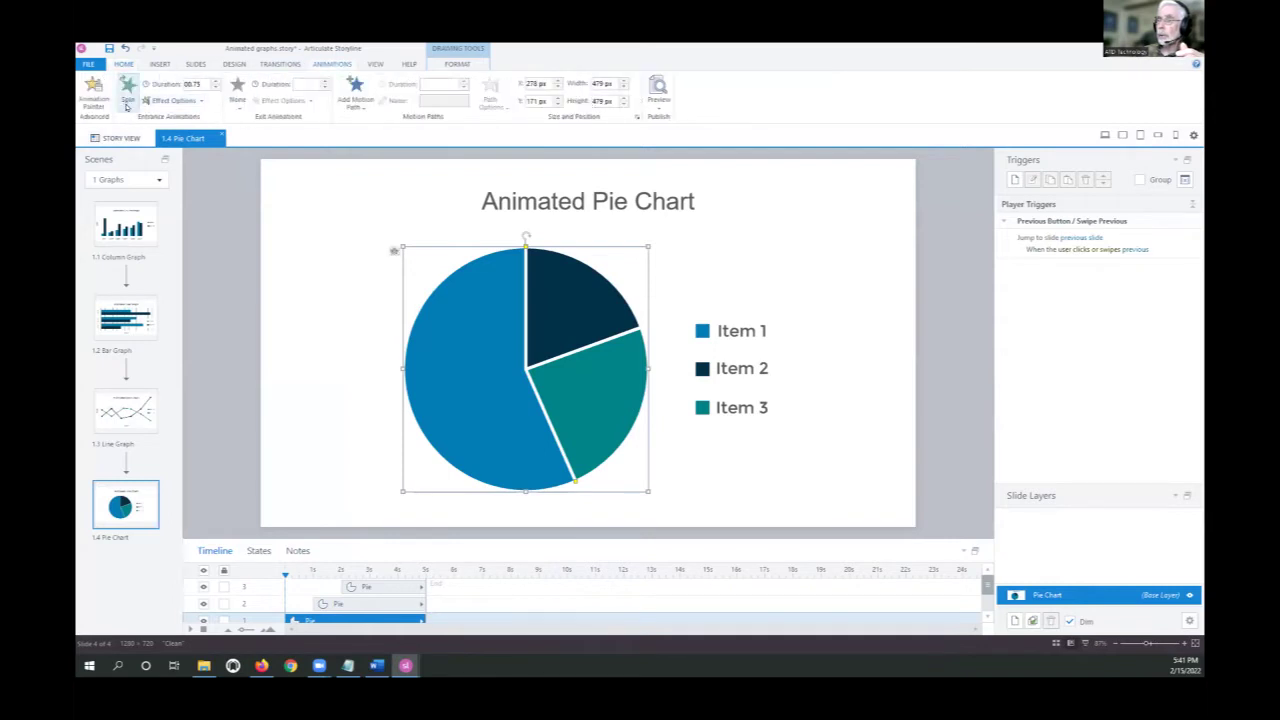
{"action": "left_click", "coordinate": [126, 100]}
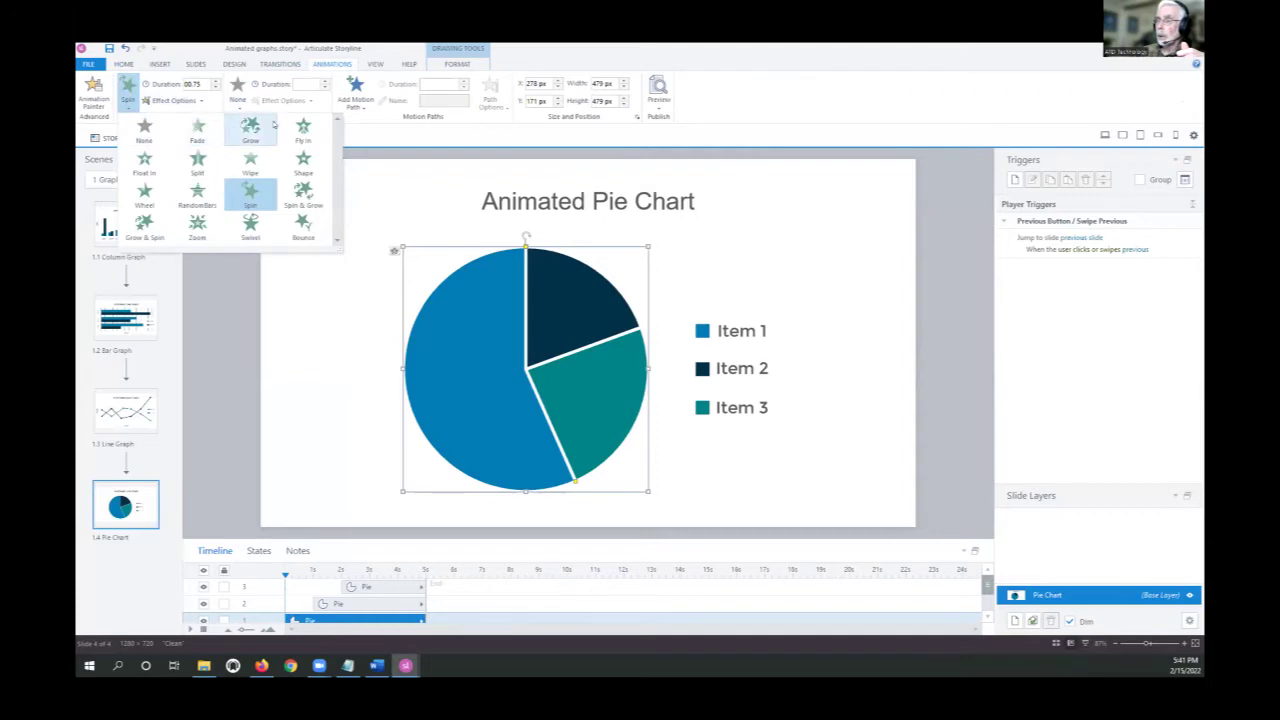
{"action": "left_click", "coordinate": [249, 161]}
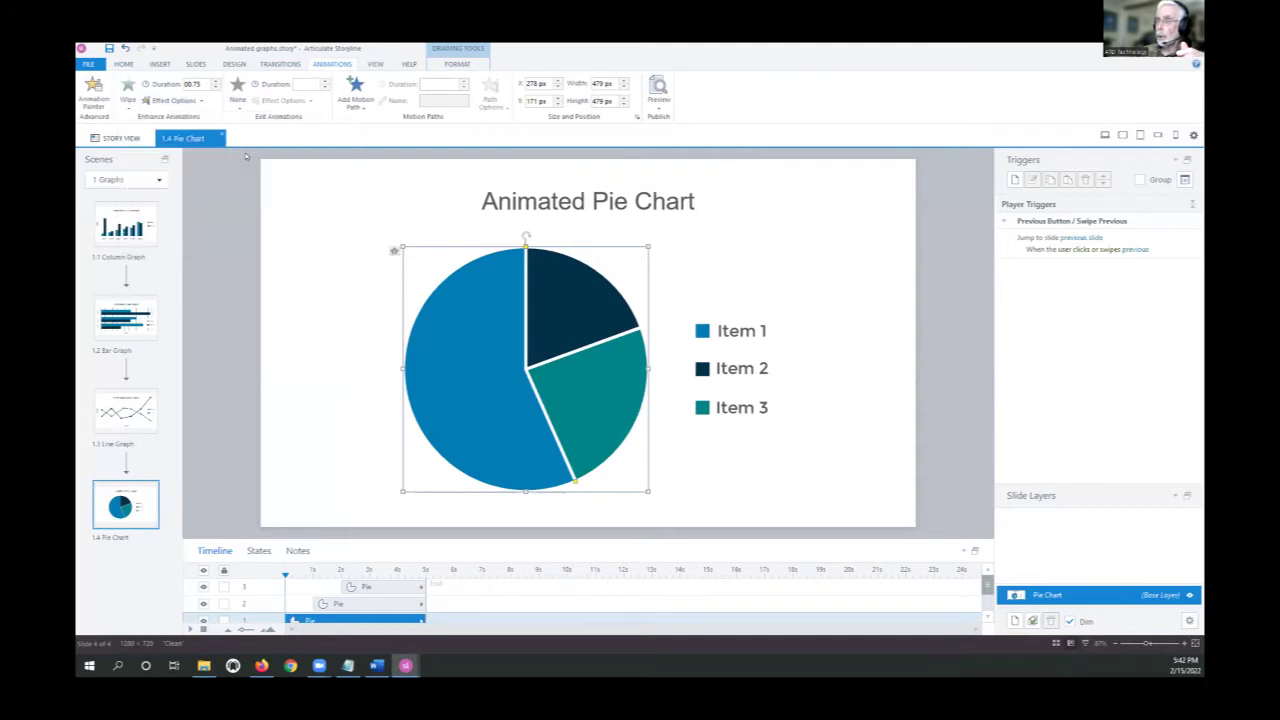
{"action": "left_click", "coordinate": [656, 111]}
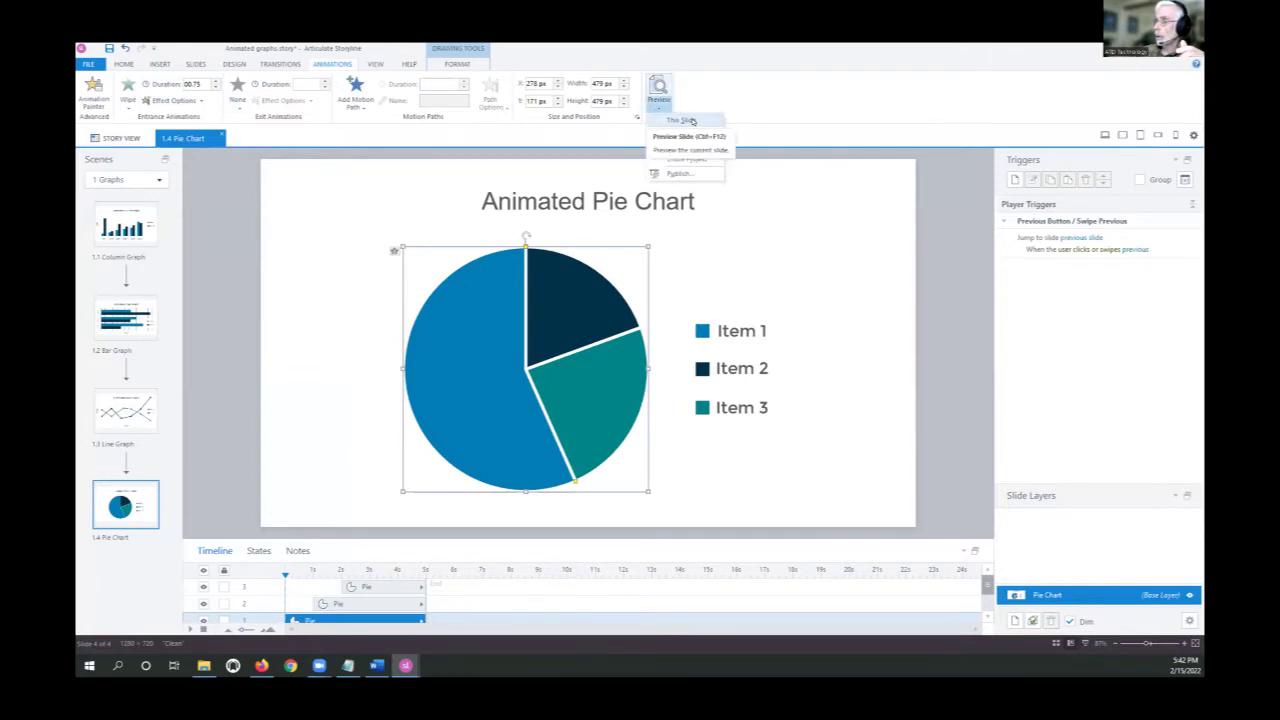
{"action": "left_click", "coordinate": [681, 121]}
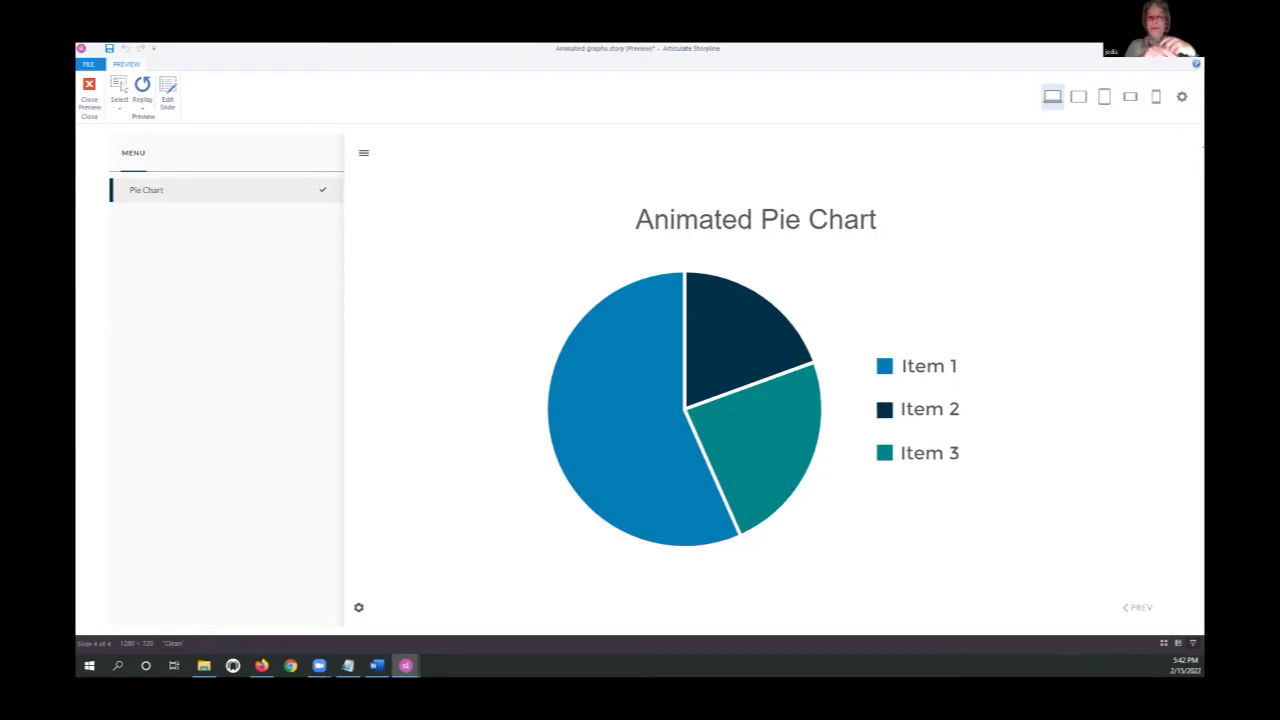
{"action": "key", "text": "alt+Tab"}
{"action": "key", "text": "alt+Tab"}
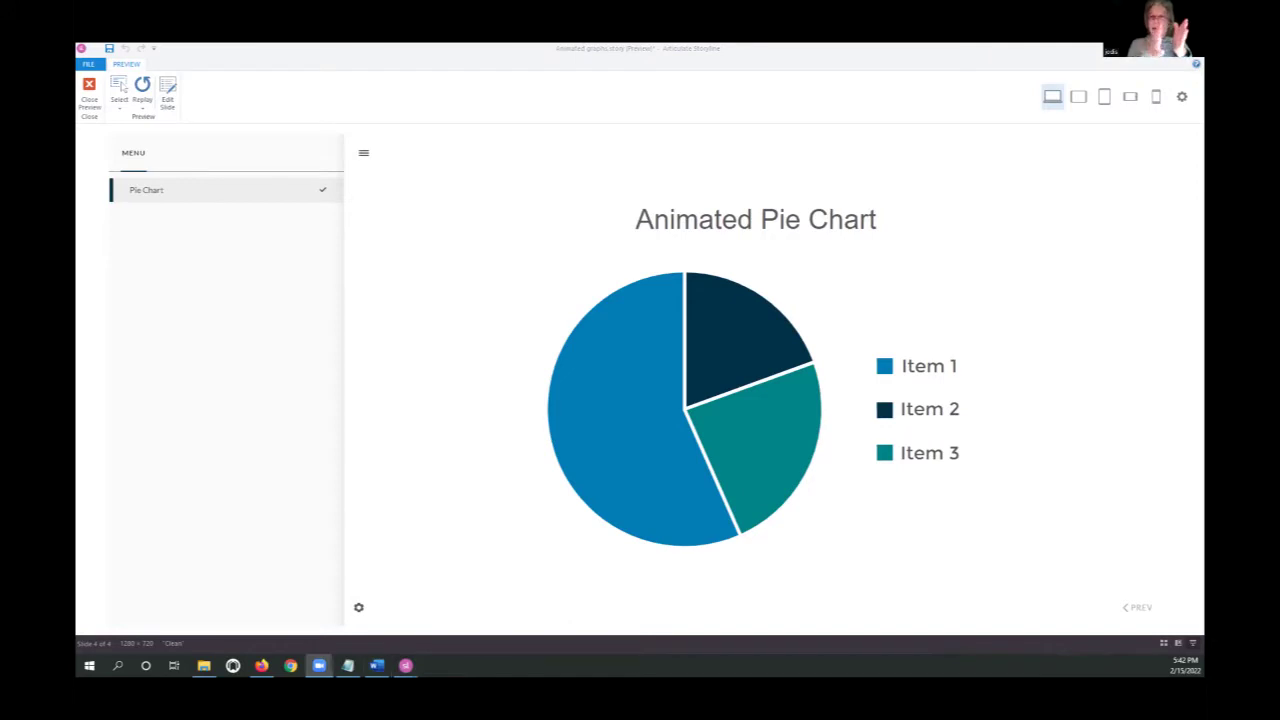
{"action": "key", "text": "alt+Tab"}
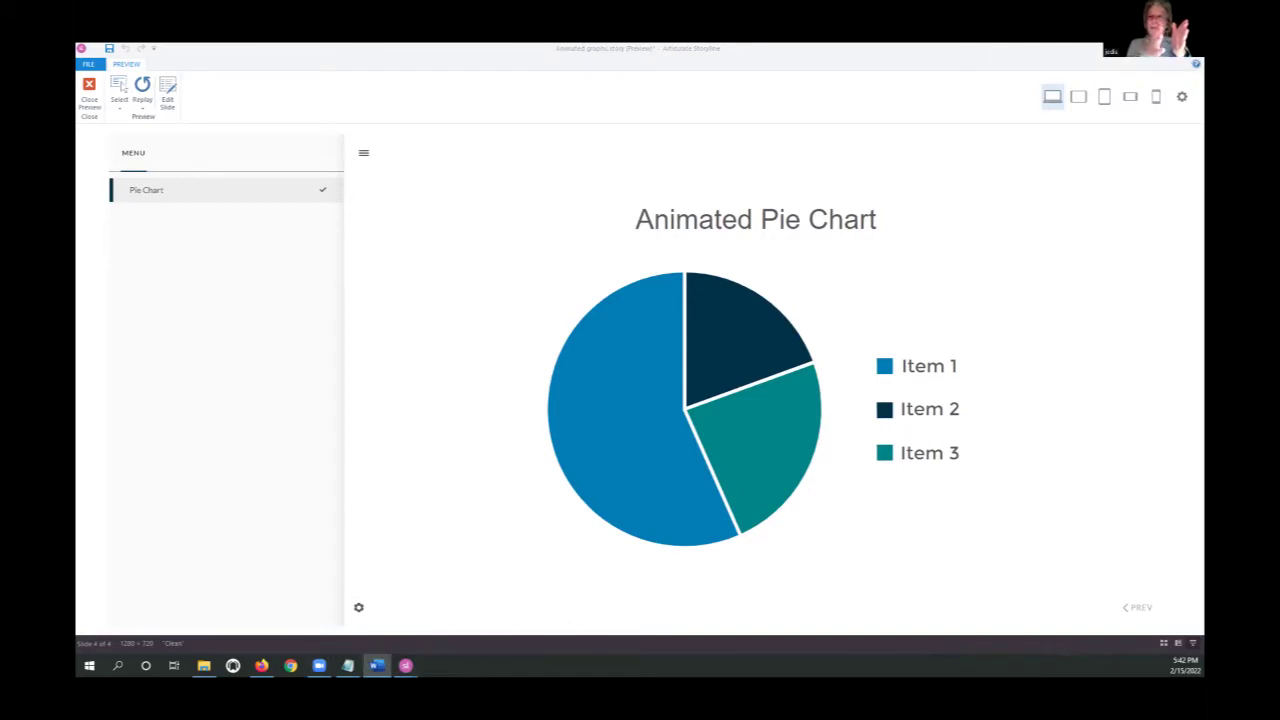
{"action": "key", "text": "alt+Tab"}
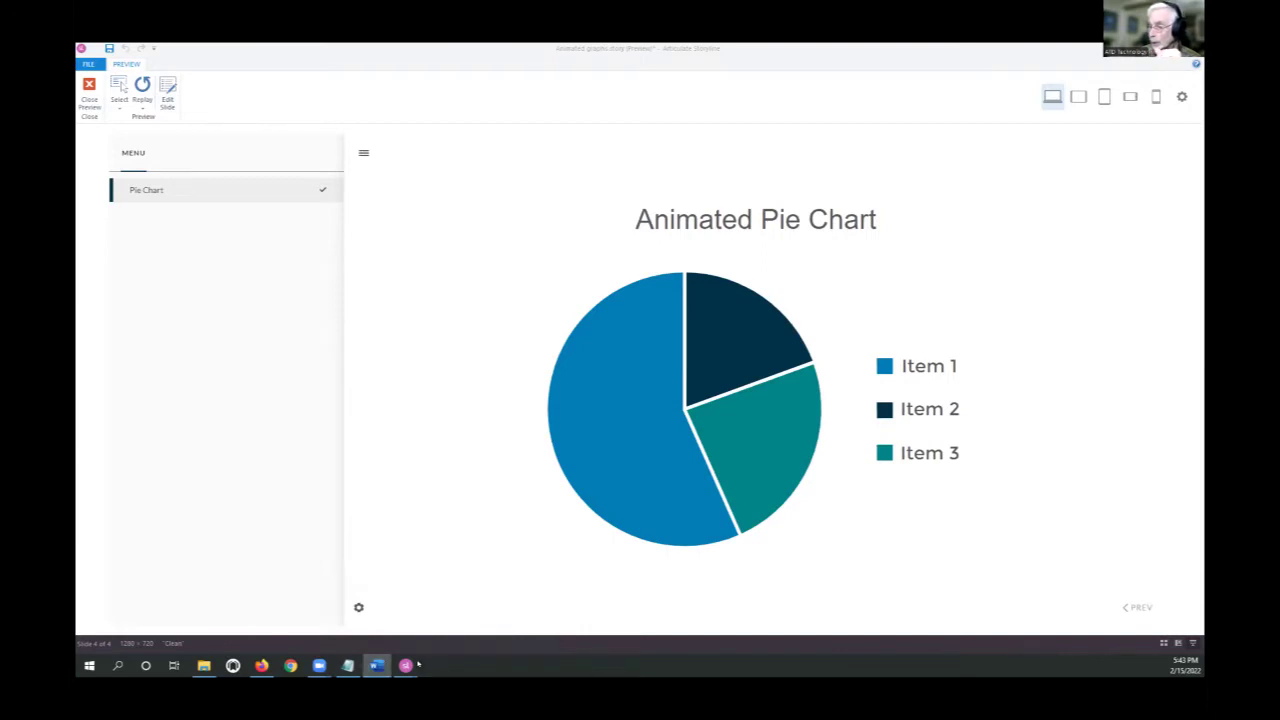
Switch to the SimpleAccordion_MONTSE preview and test Example 01's accordion by expanding items 02 and 03, then scrolling the Item 02 text
{"action": "mouse_move", "coordinate": [406, 665]}
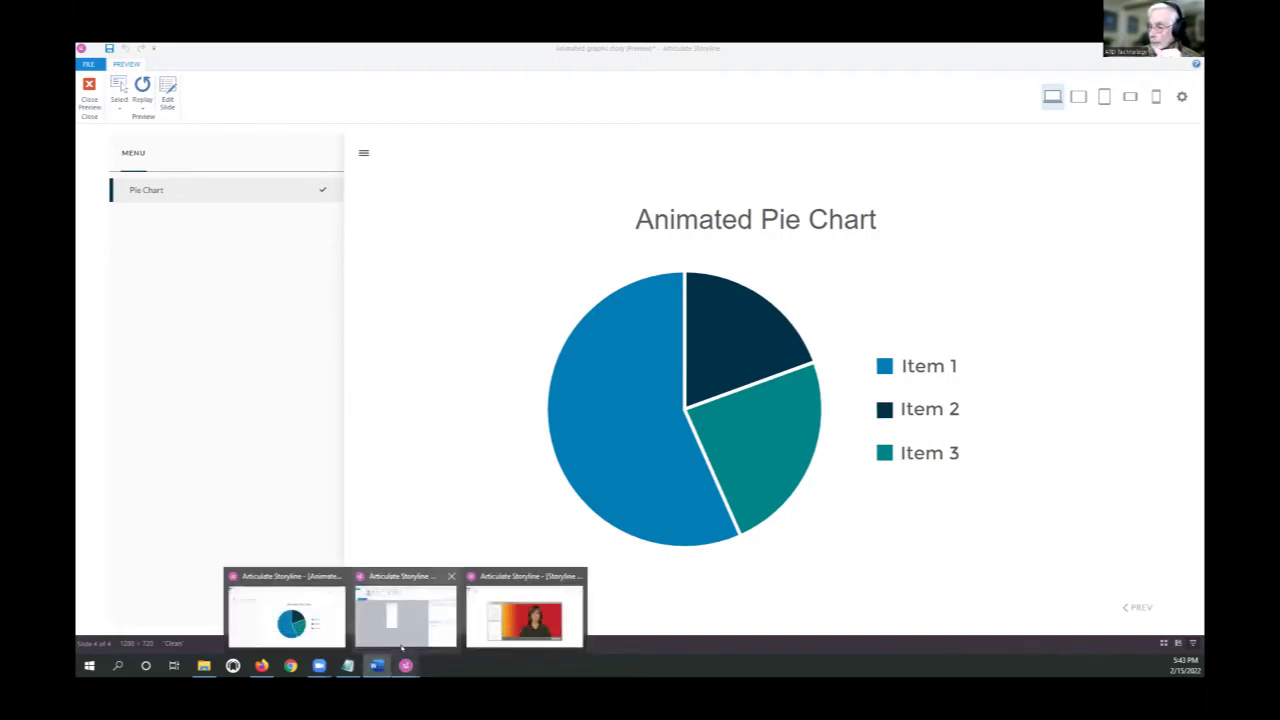
{"action": "left_click", "coordinate": [392, 607]}
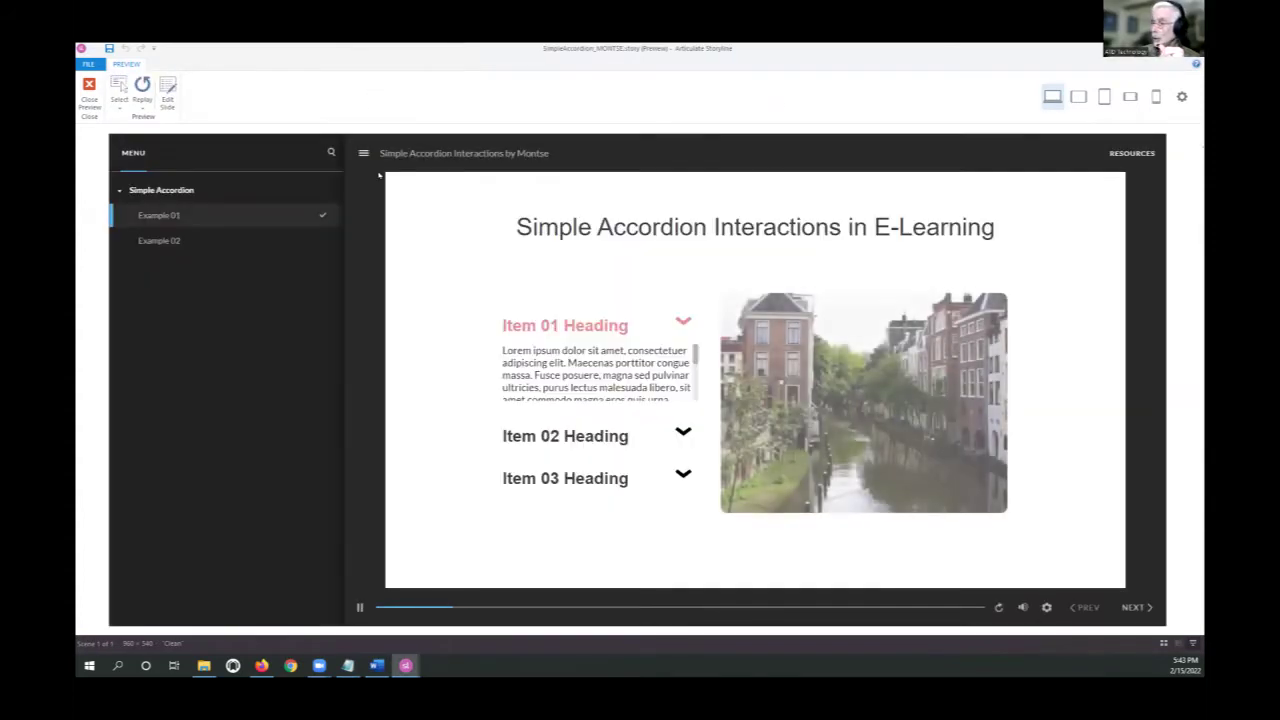
{"action": "left_click", "coordinate": [683, 432]}
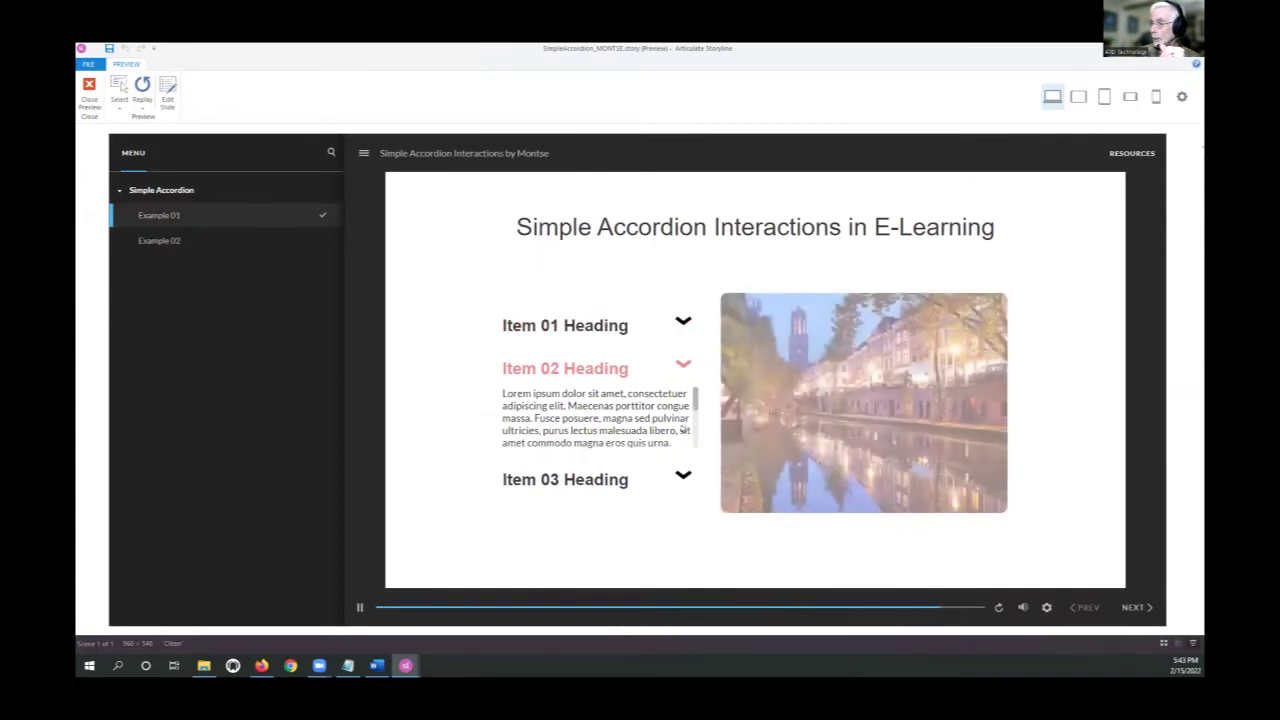
{"action": "left_click", "coordinate": [684, 474]}
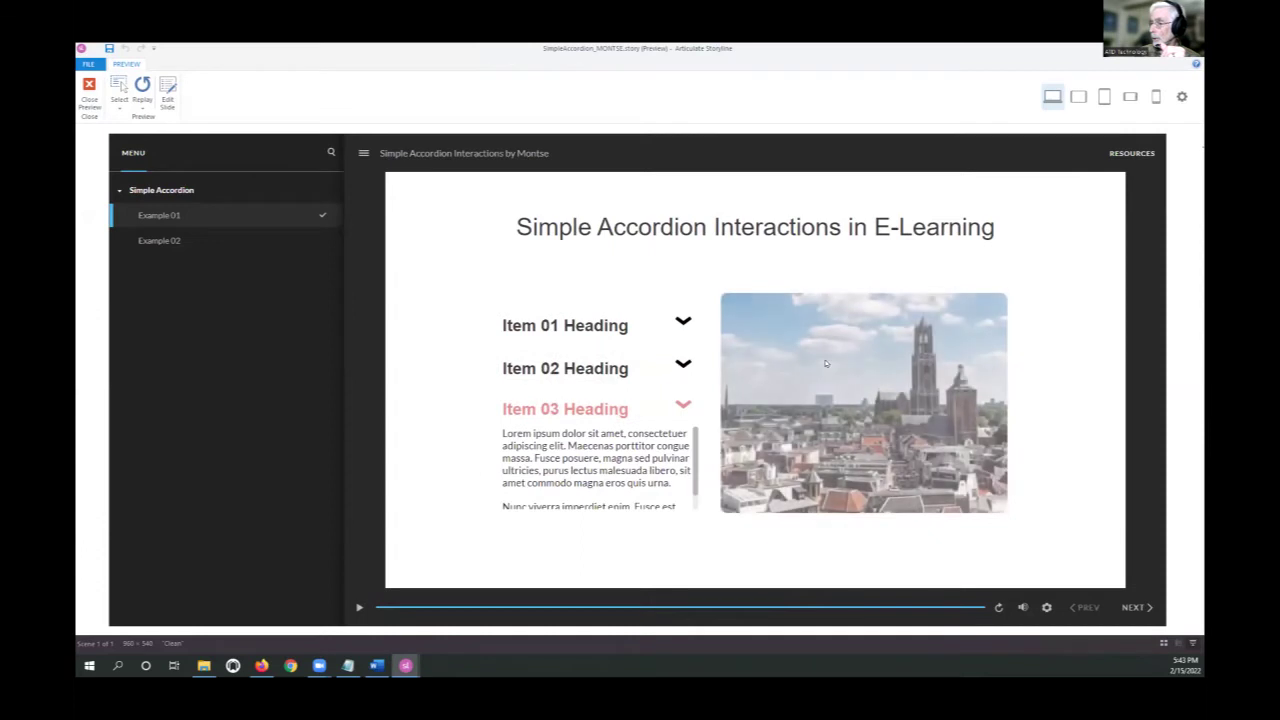
{"action": "scroll", "coordinate": [693, 440], "scroll_direction": "down", "scroll_amount": 2}
{"action": "scroll", "coordinate": [693, 440], "scroll_direction": "up", "scroll_amount": 2}
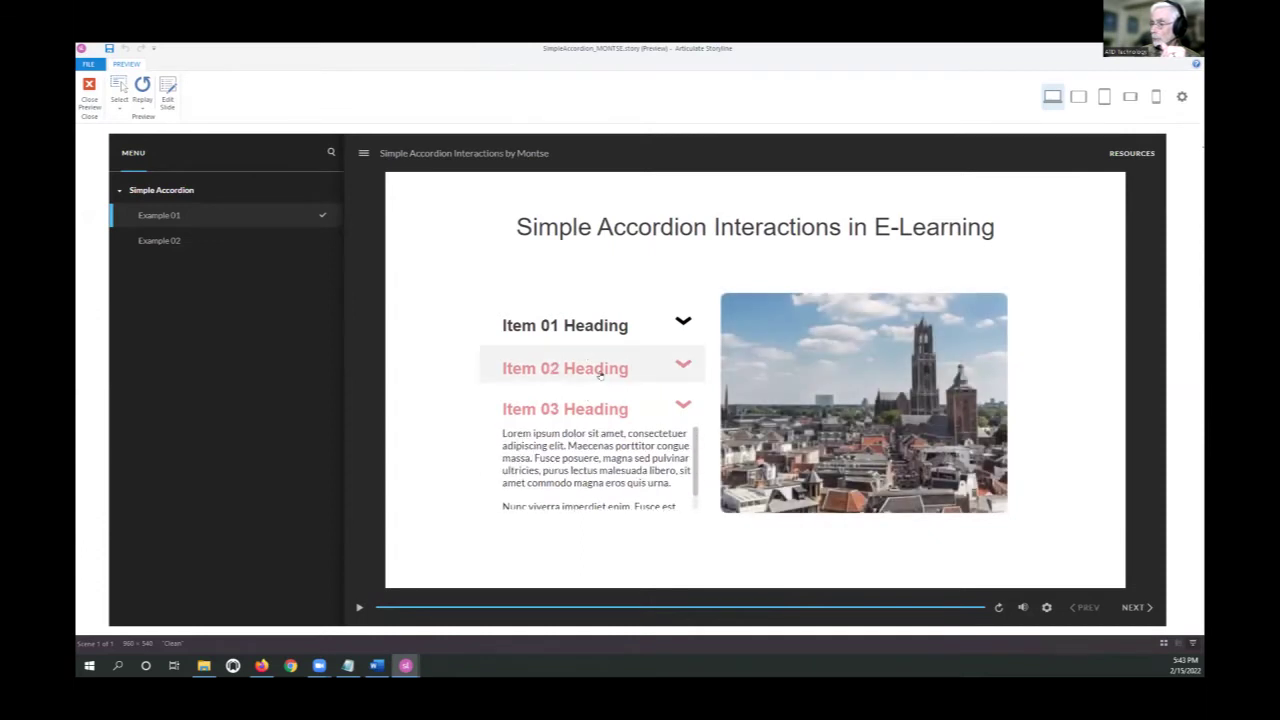
{"action": "left_click", "coordinate": [600, 372]}
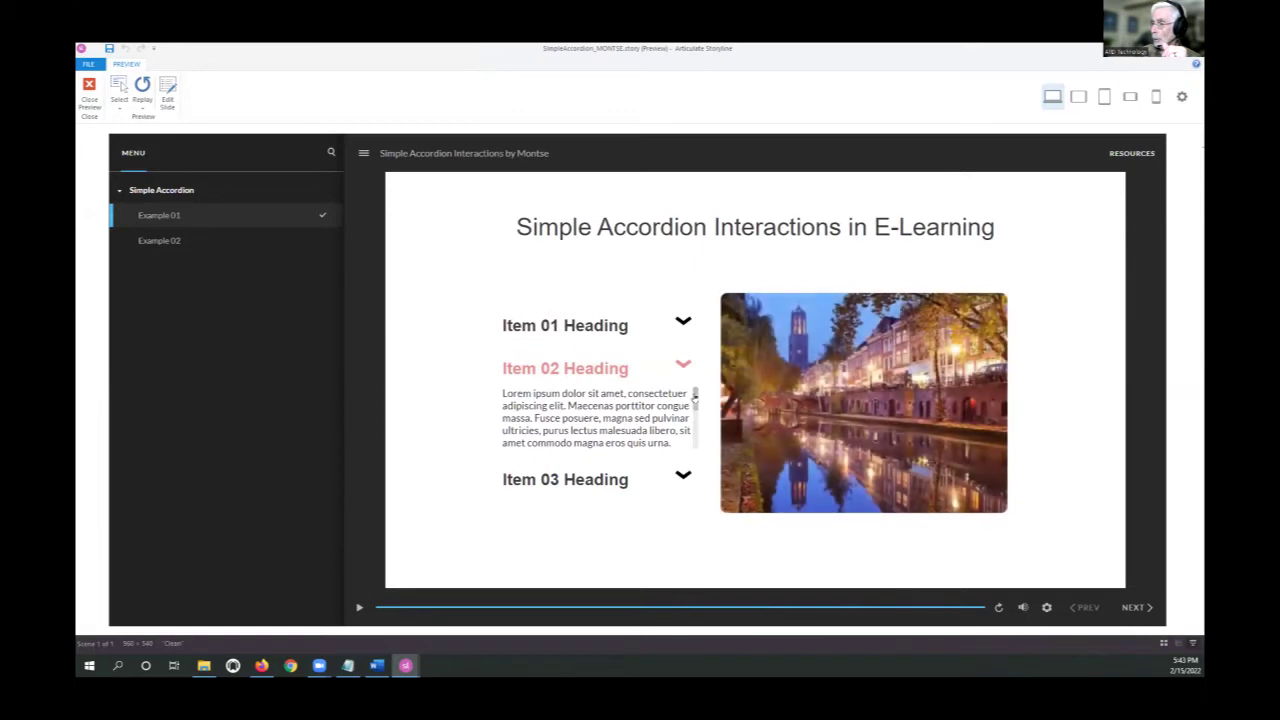
{"action": "left_click_drag", "start_coordinate": [693, 400], "coordinate": [693, 455]}
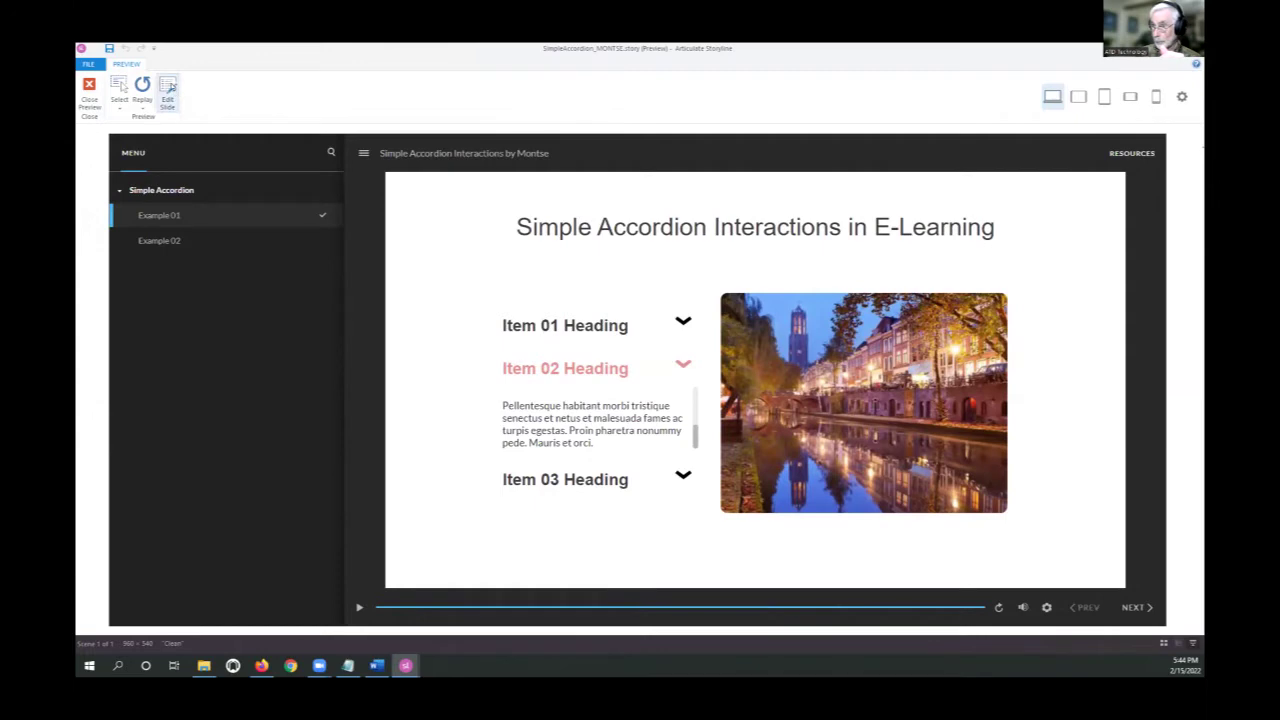
Play Example 02 in the preview, scroll through its Item 01 text, and return to editing that slide
{"action": "left_click", "coordinate": [172, 240]}
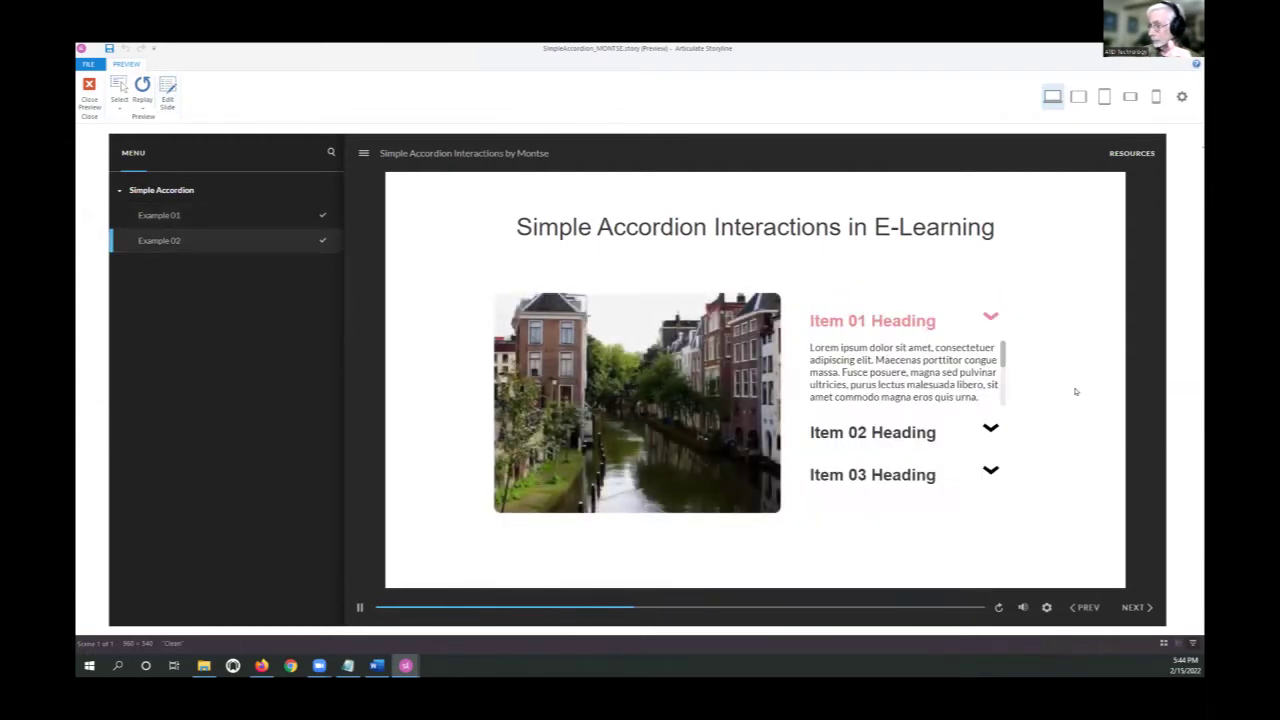
{"action": "scroll", "coordinate": [1003, 358], "scroll_direction": "down", "scroll_amount": 3}
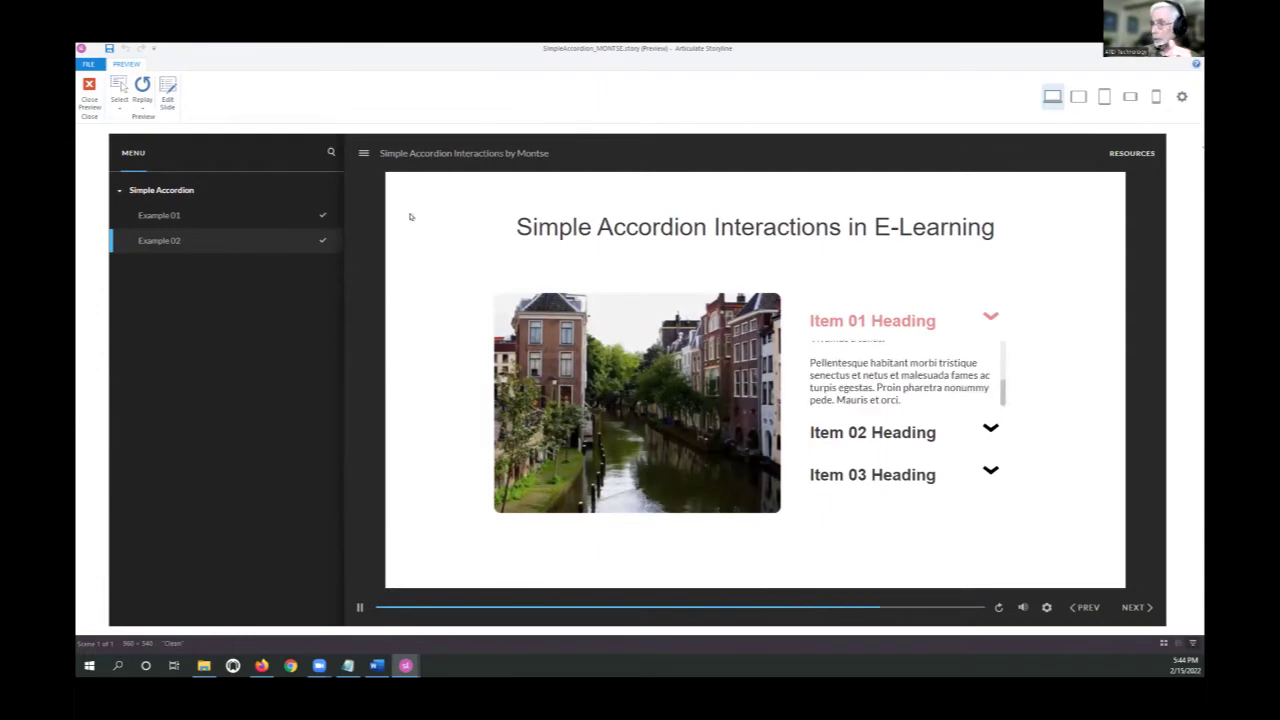
{"action": "left_click", "coordinate": [166, 88]}
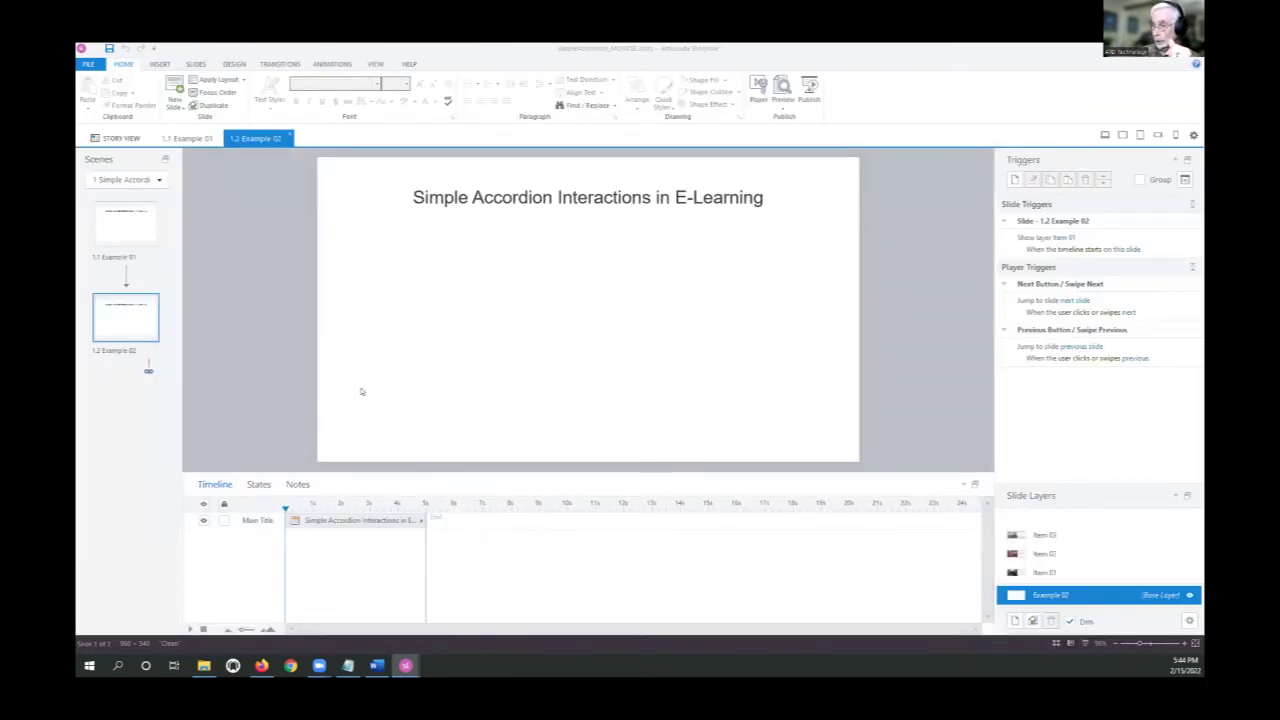
Compare the Item 01, Item 02 and Item 03 layers of Example 02 and inspect Button 01's trigger on the Item 03 layer
{"action": "left_click", "coordinate": [1076, 534]}
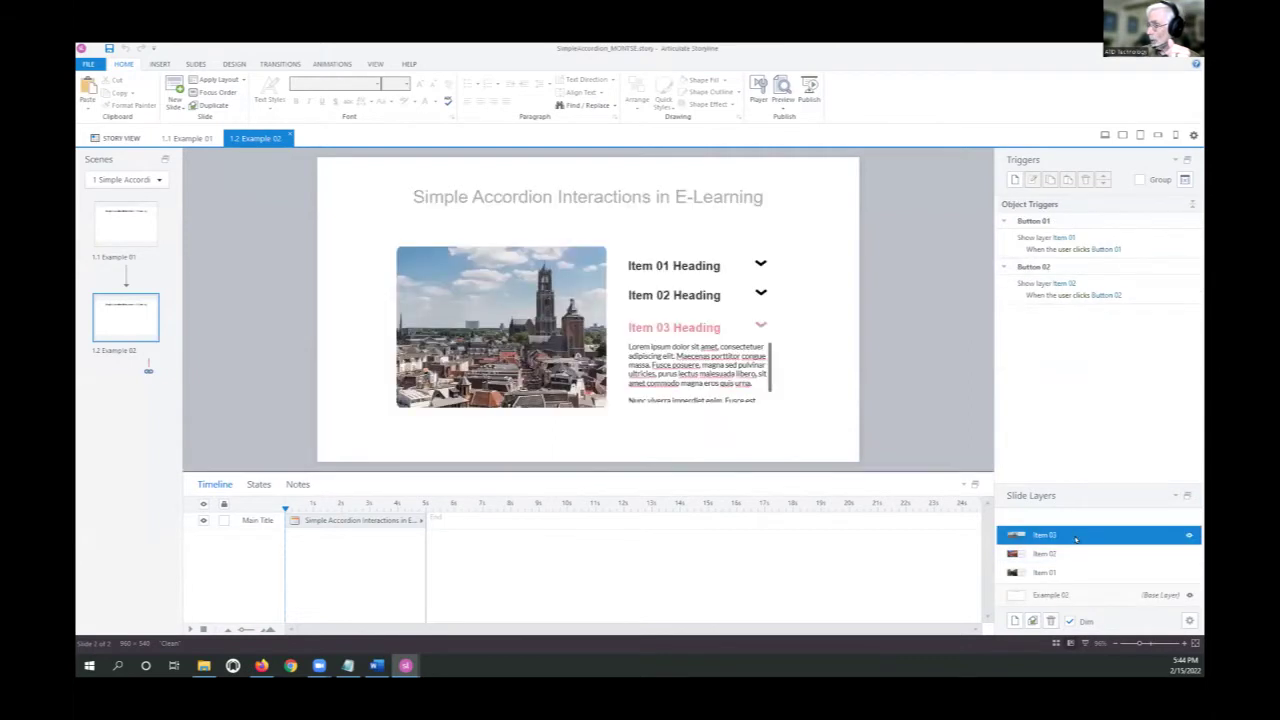
{"action": "left_click", "coordinate": [1074, 552]}
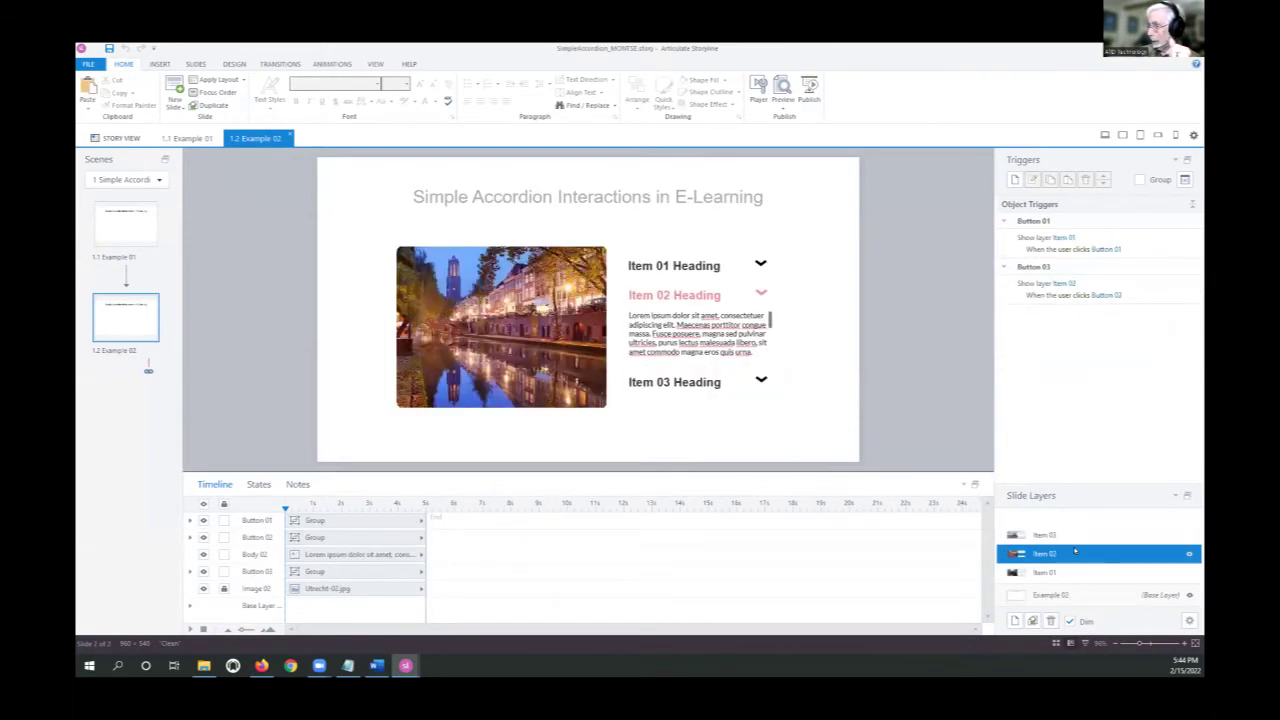
{"action": "left_click", "coordinate": [1068, 573]}
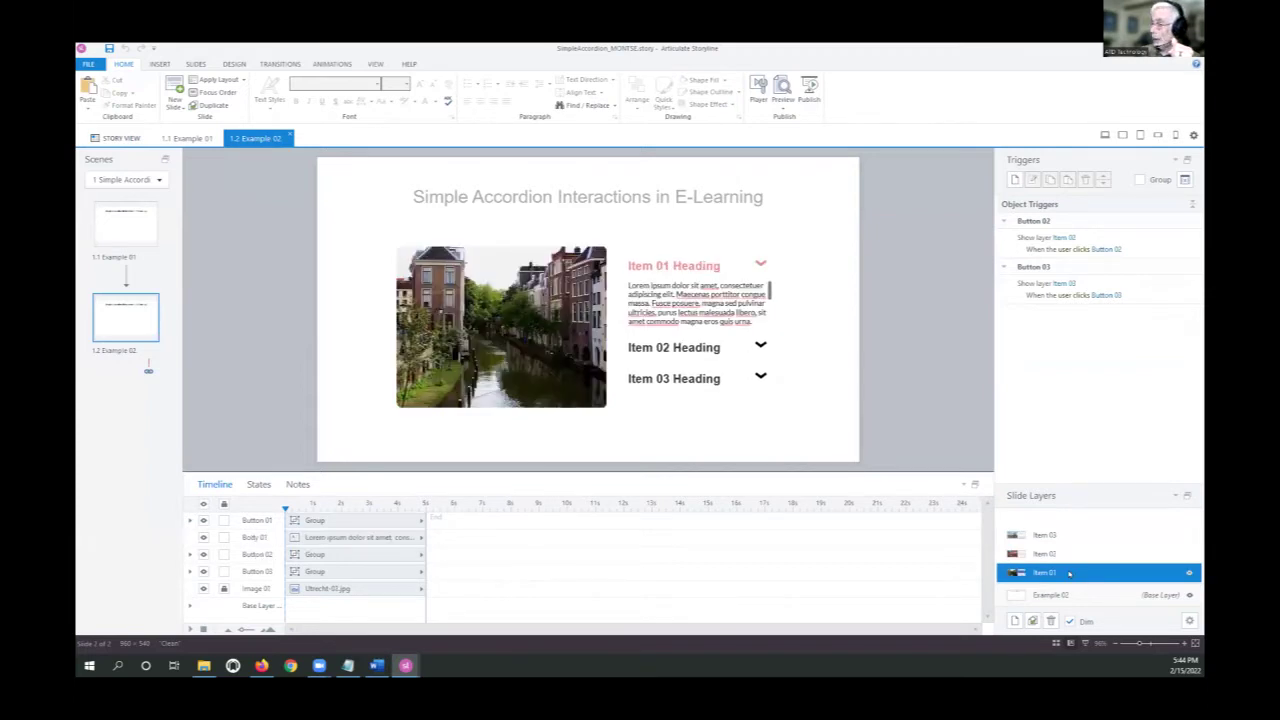
{"action": "left_click", "coordinate": [1086, 555]}
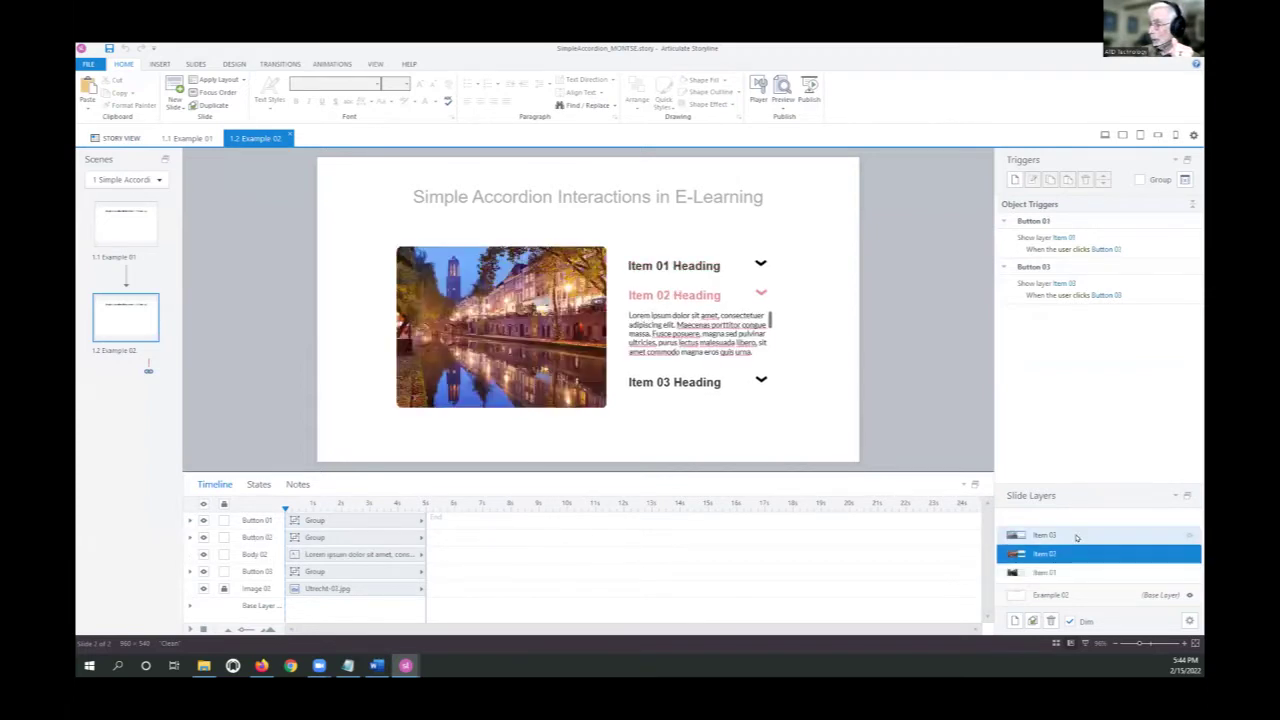
{"action": "left_click", "coordinate": [1078, 533]}
{"action": "left_click", "coordinate": [1078, 553]}
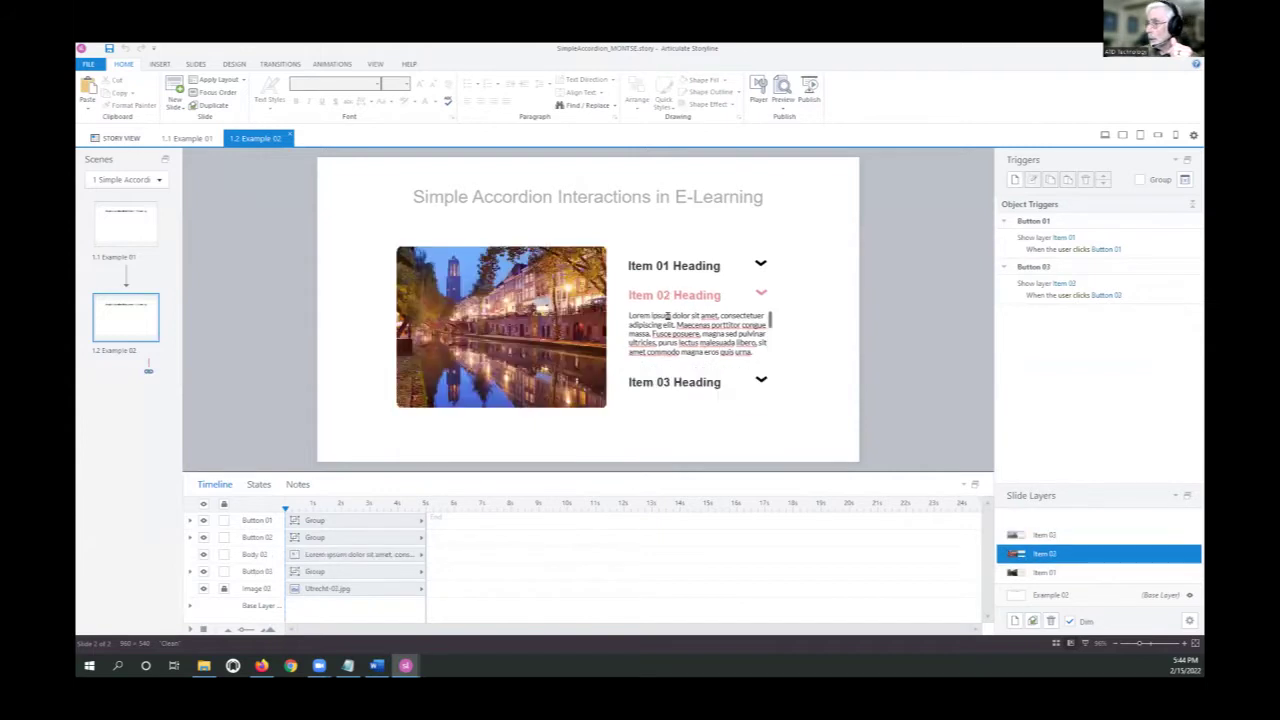
{"action": "left_click", "coordinate": [1068, 534]}
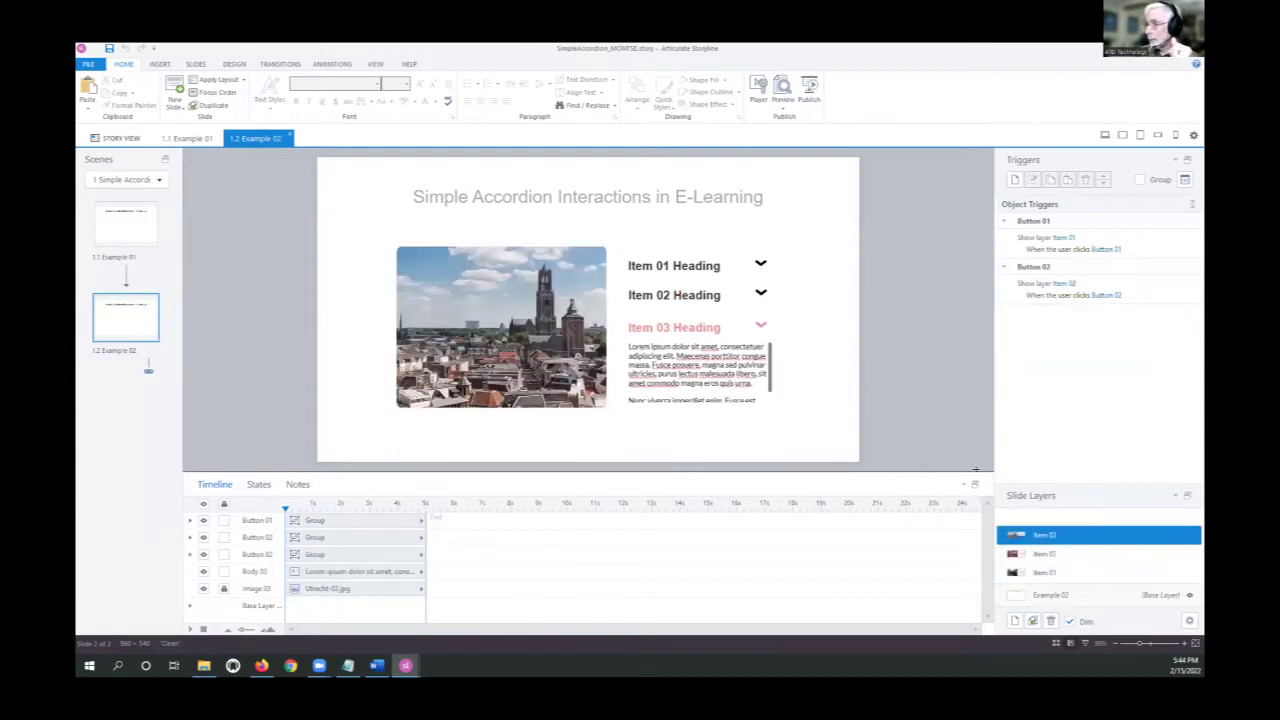
{"action": "left_click", "coordinate": [1043, 239]}
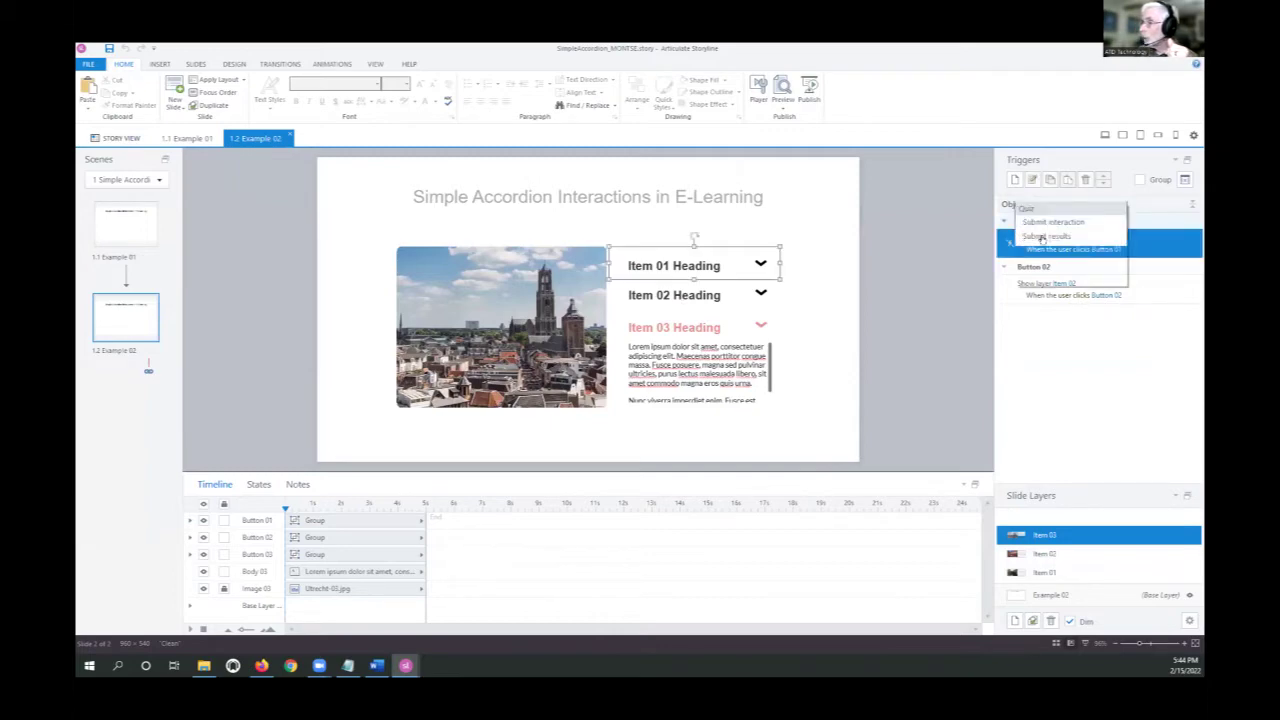
{"action": "left_click", "coordinate": [1146, 248]}
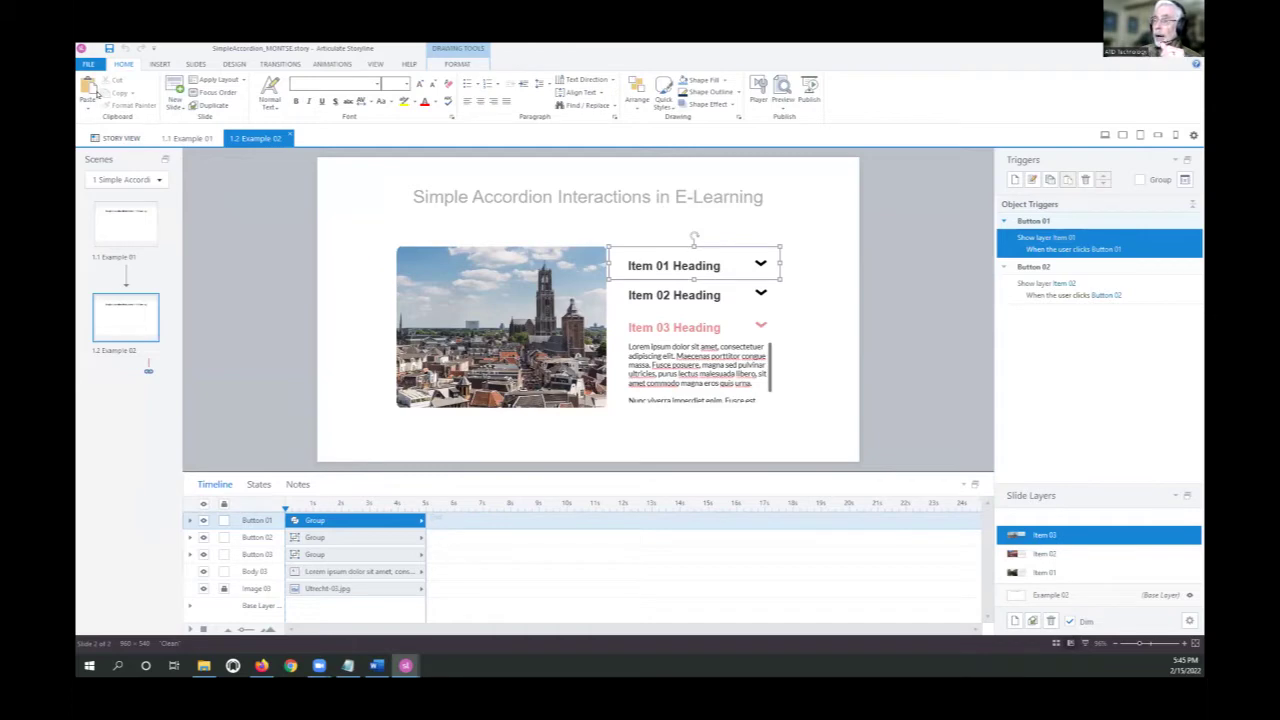
Start a new Storyline project
{"action": "left_click", "coordinate": [88, 63]}
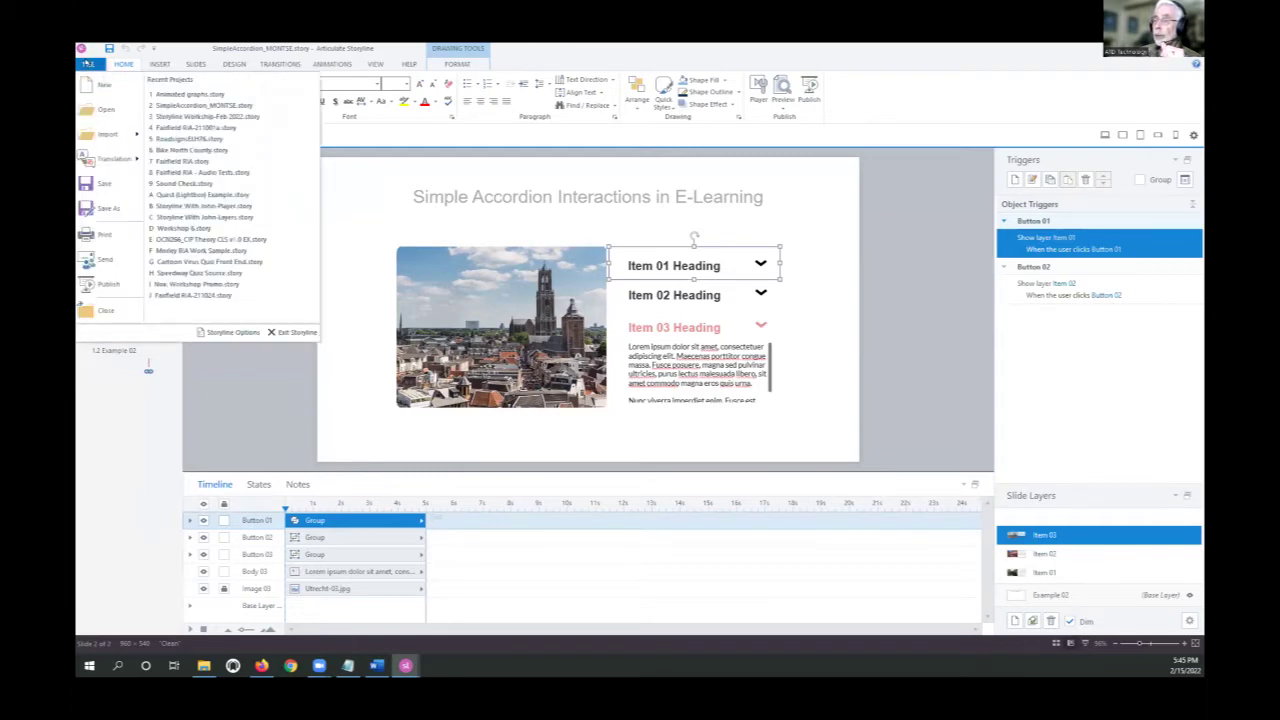
{"action": "left_click", "coordinate": [104, 85]}
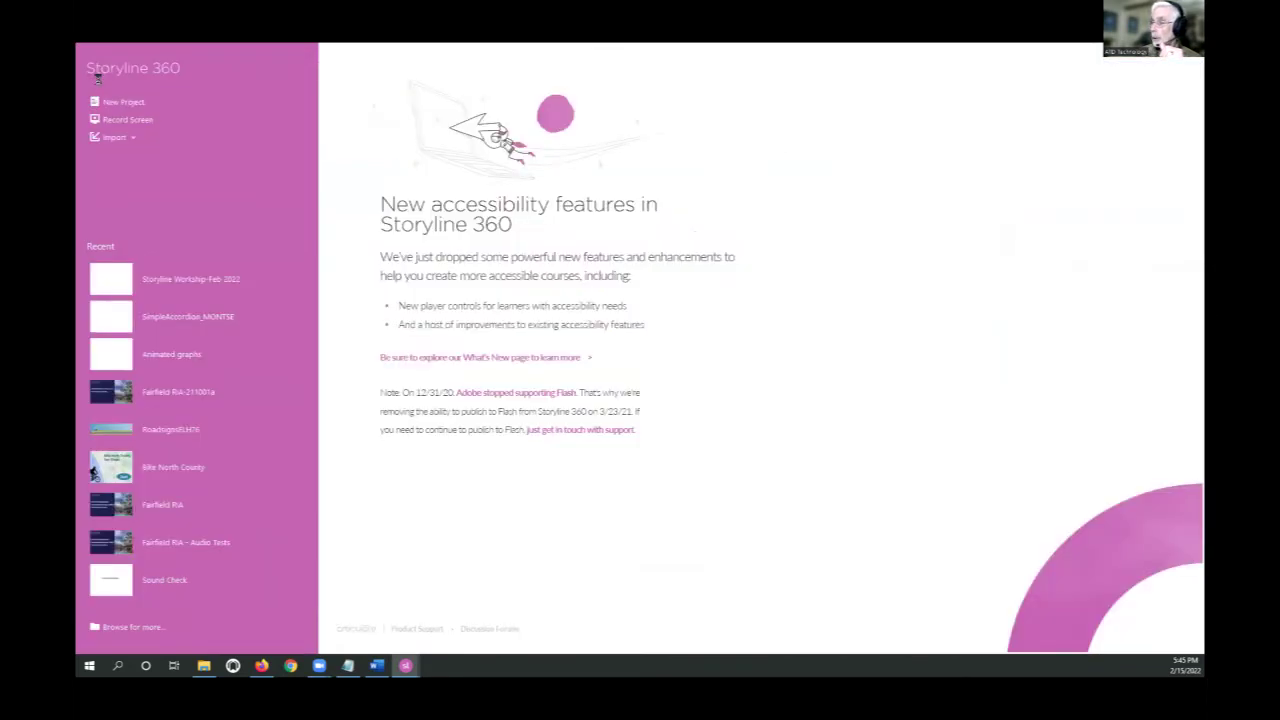
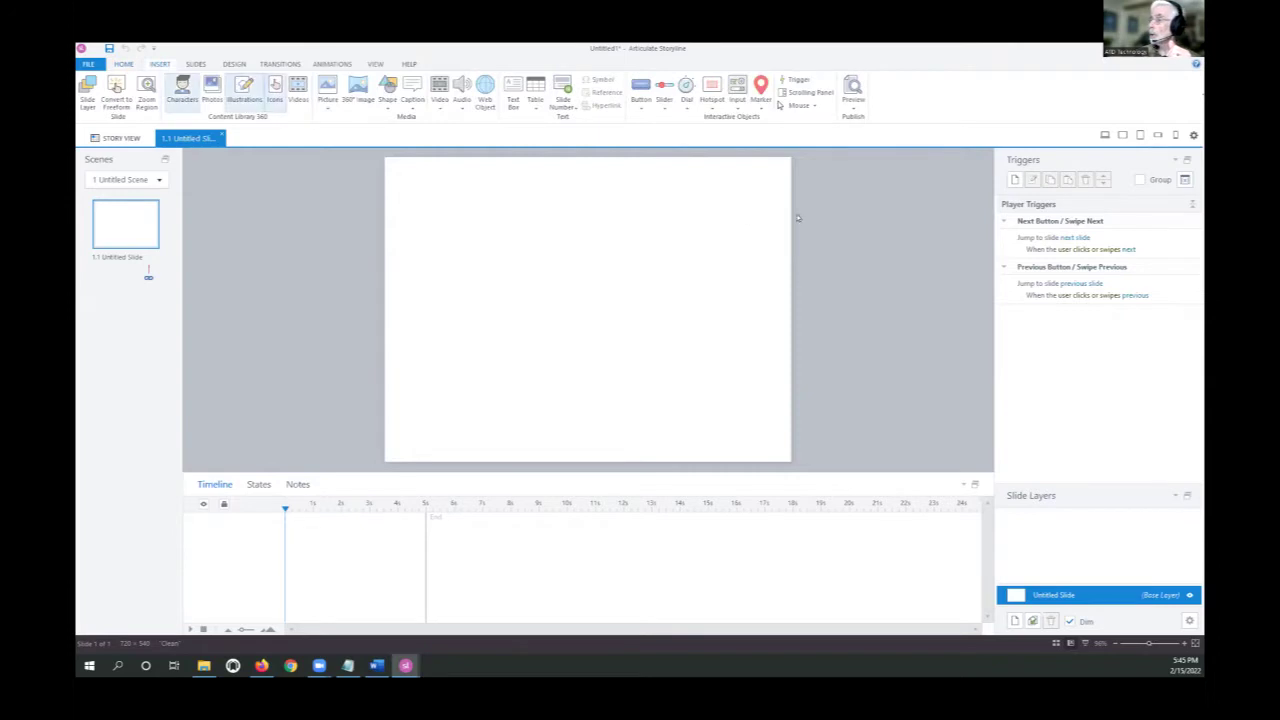
Insert a square-cornered button about 77 px wide and 486 px high on the blank slide and label it Dog
{"action": "left_click", "coordinate": [641, 102]}
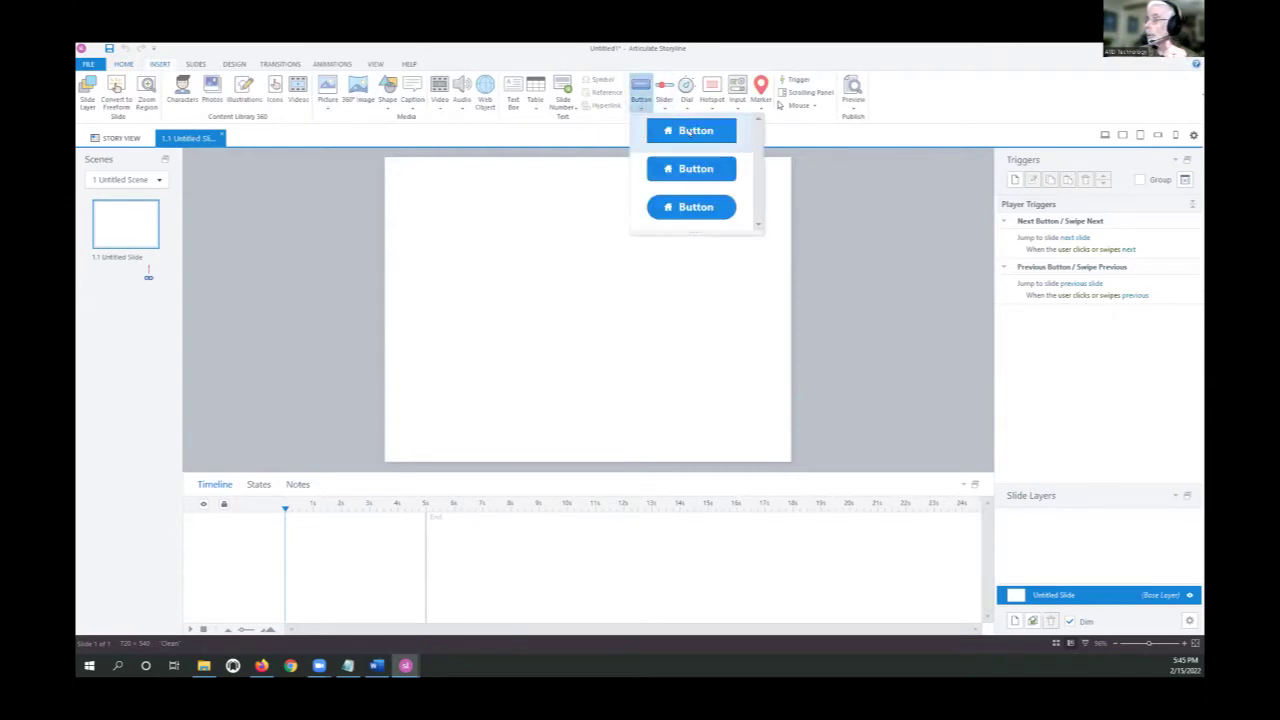
{"action": "left_click", "coordinate": [684, 130]}
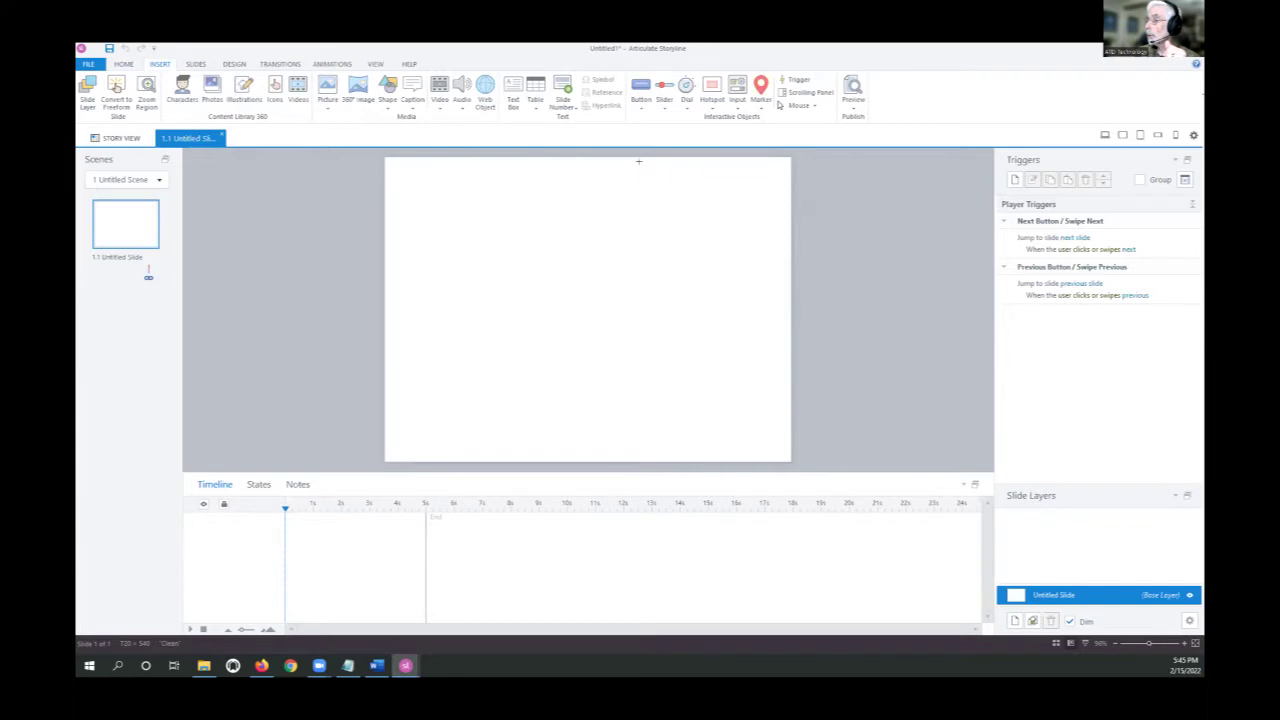
{"action": "mouse_move", "coordinate": [634, 165]}
{"action": "left_mouse_down"}
{"action": "mouse_move", "coordinate": [658, 435]}
{"action": "mouse_move", "coordinate": [668, 450]}
{"action": "mouse_move", "coordinate": [682, 442]}
{"action": "left_mouse_up"}
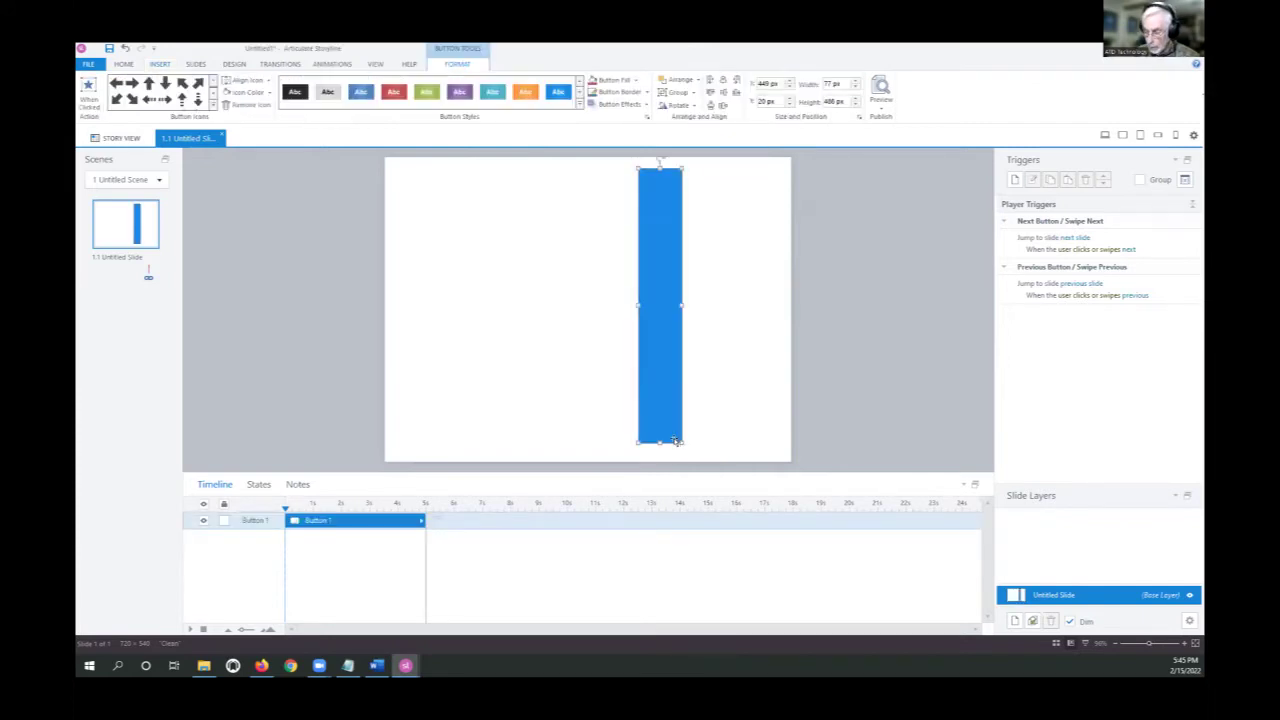
{"action": "type", "text": "Do"}
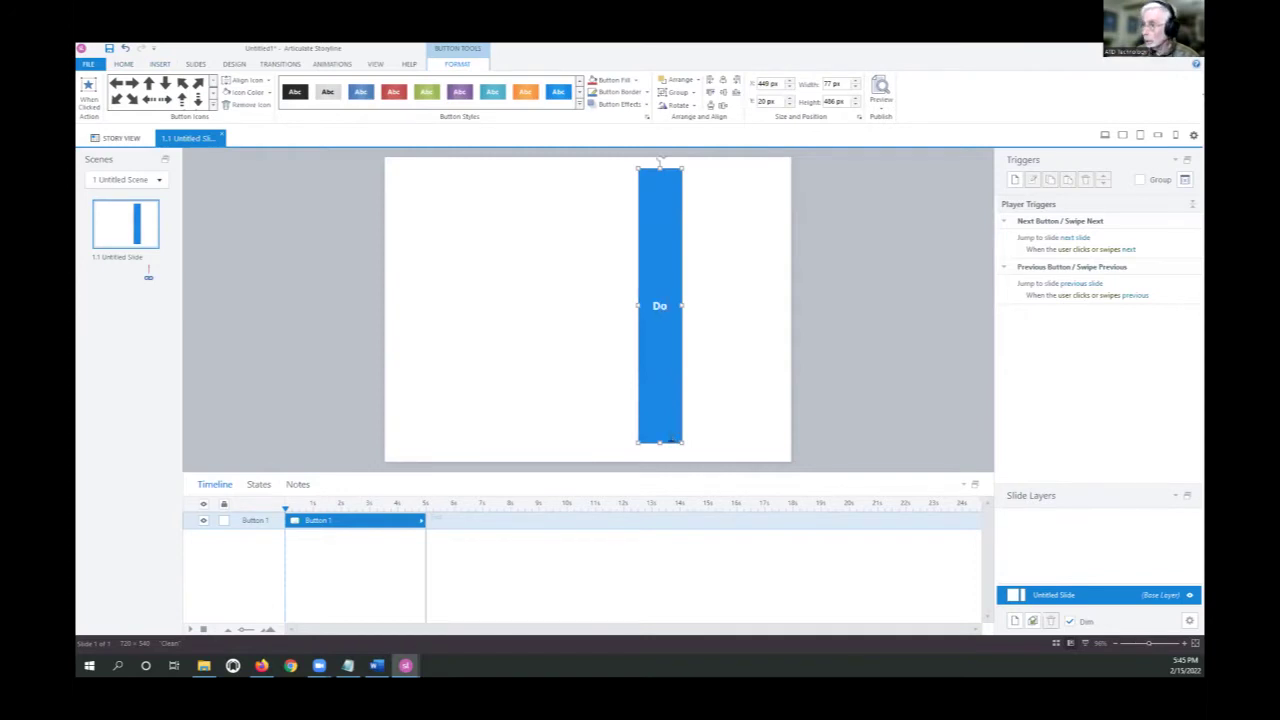
{"action": "type", "text": "g"}
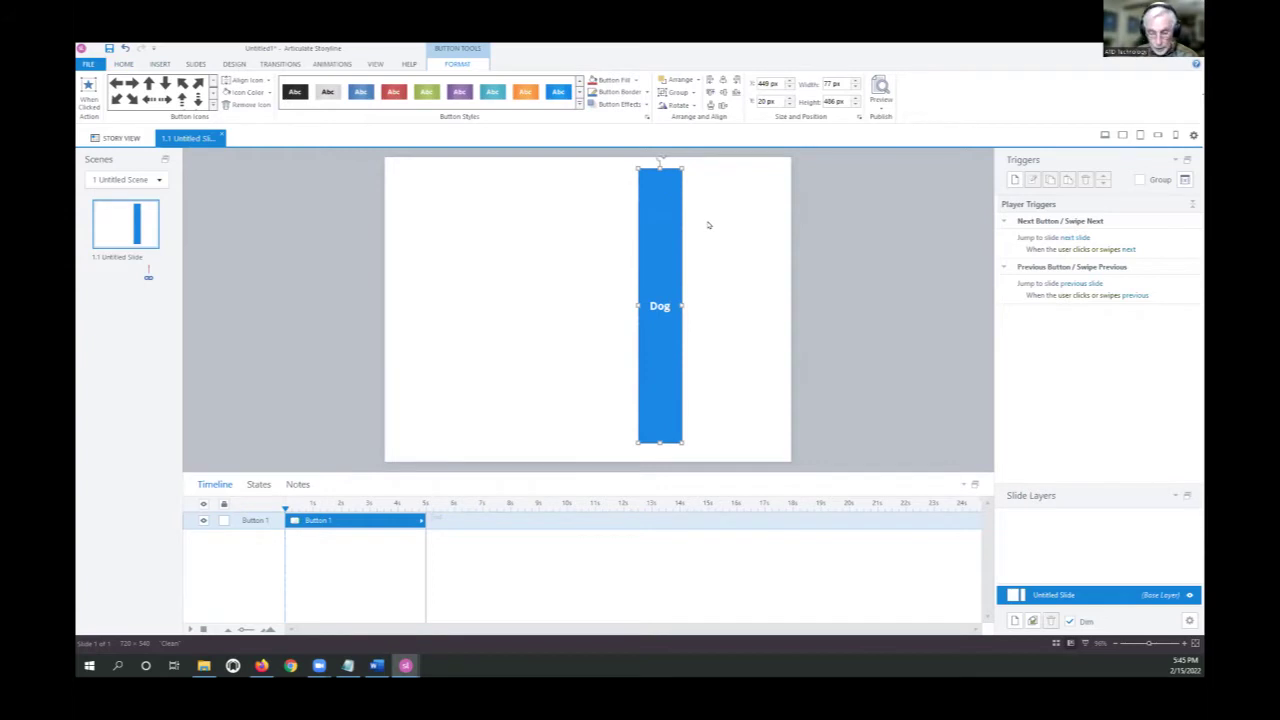
Duplicate the Dog button twice and place the copies to its right at about X 539 px and 637 px, aligned with its top edge
{"action": "key", "text": "ctrl+d"}
{"action": "key", "text": "ctrl+d"}
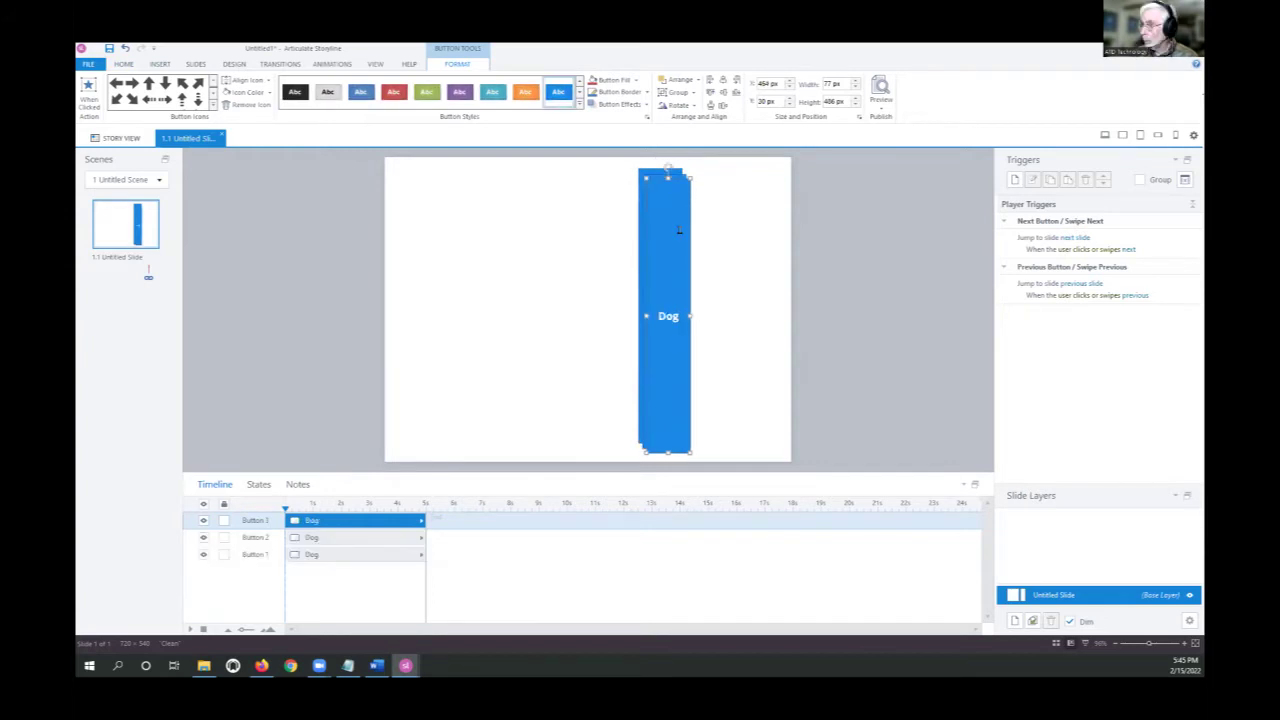
{"action": "left_click_drag", "start_coordinate": [678, 231], "coordinate": [742, 216]}
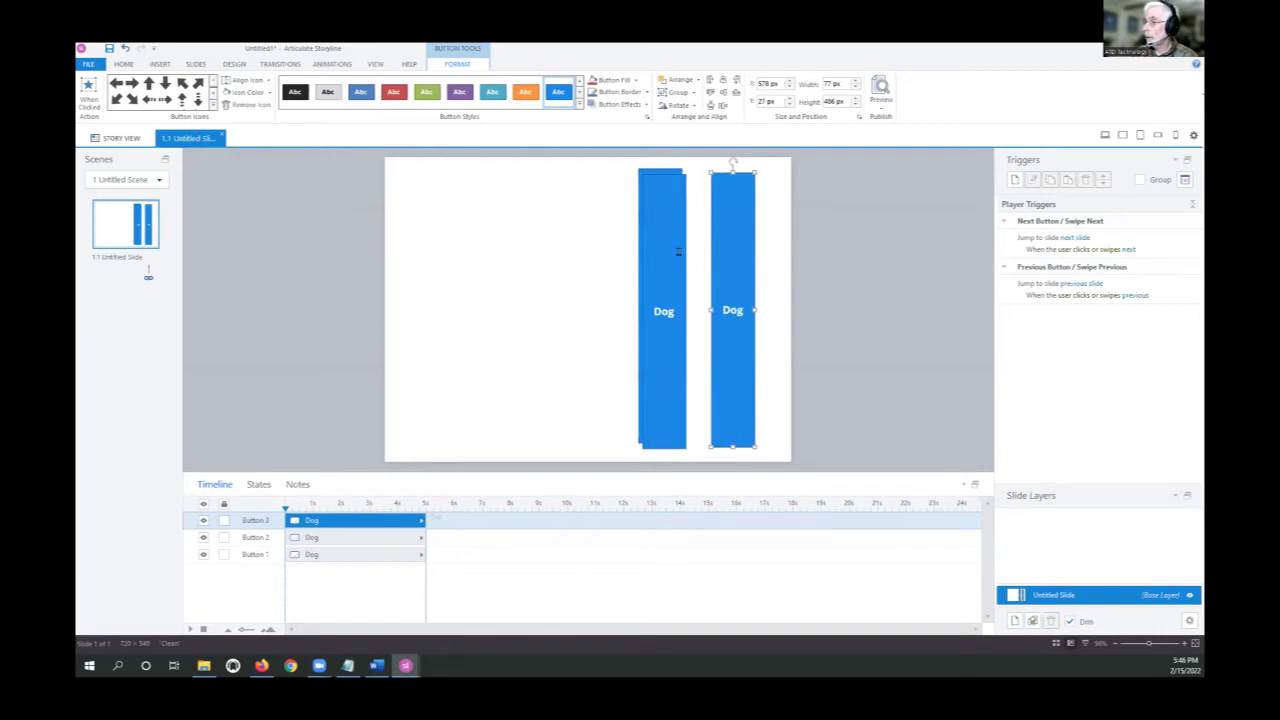
{"action": "left_click_drag", "start_coordinate": [680, 252], "coordinate": [731, 254]}
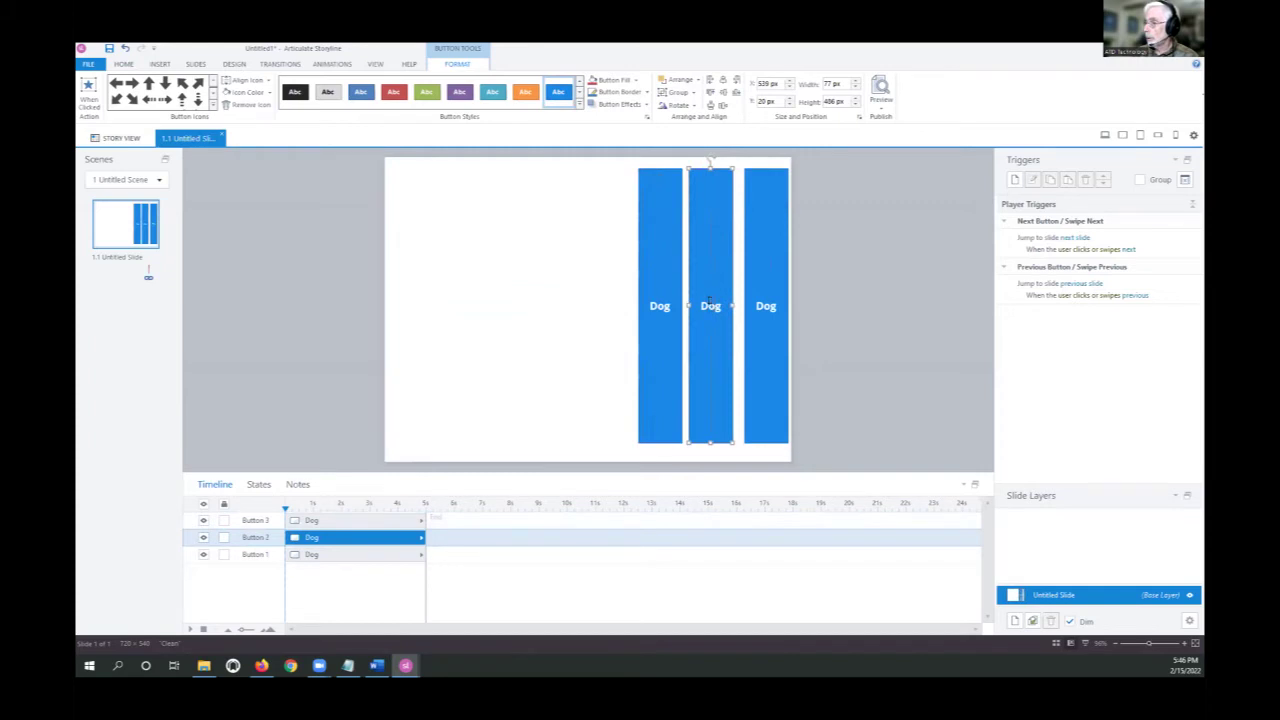
Relabel the middle button Cat and the rightmost button Sanke
{"action": "double_click", "coordinate": [711, 304]}
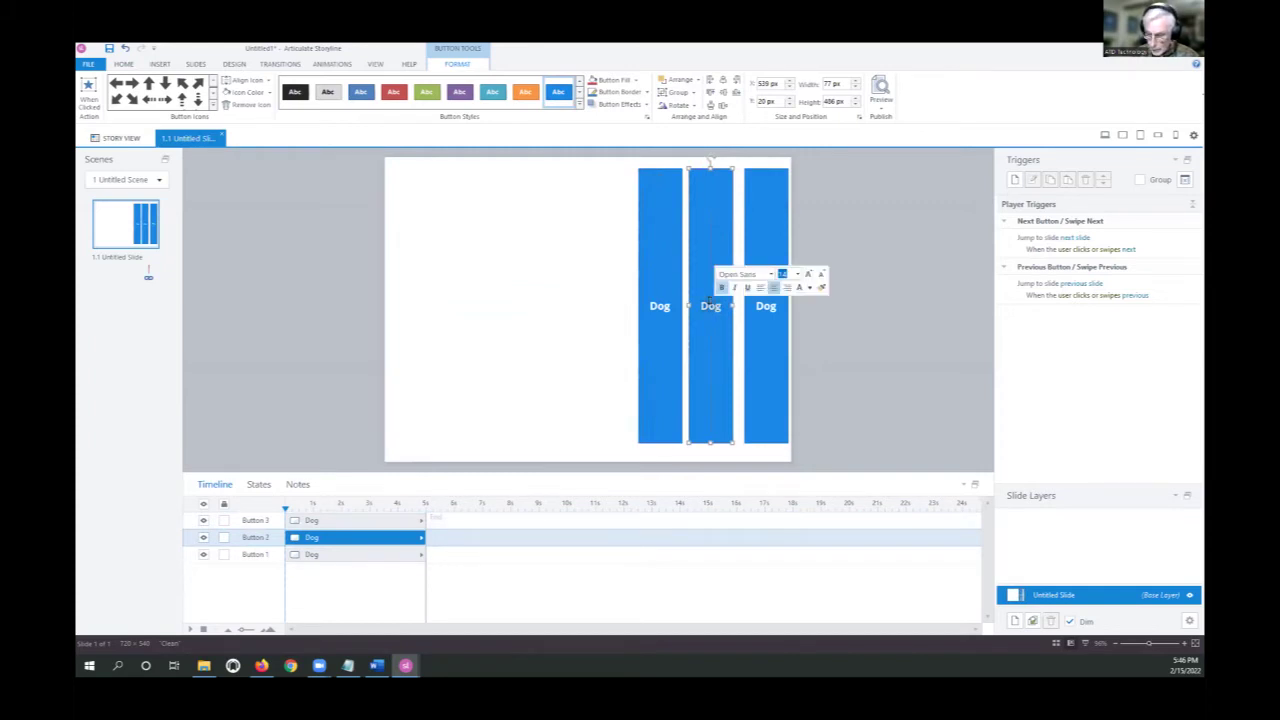
{"action": "type", "text": "Cat"}
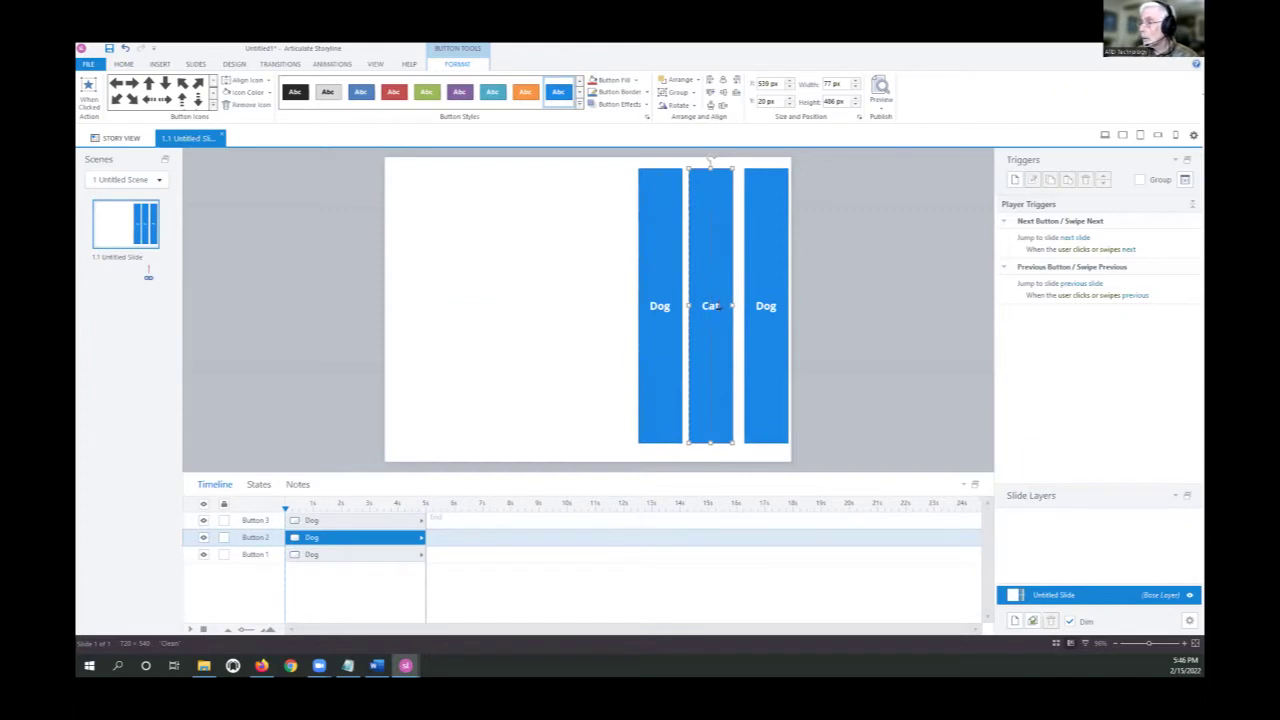
{"action": "left_click", "coordinate": [764, 307]}
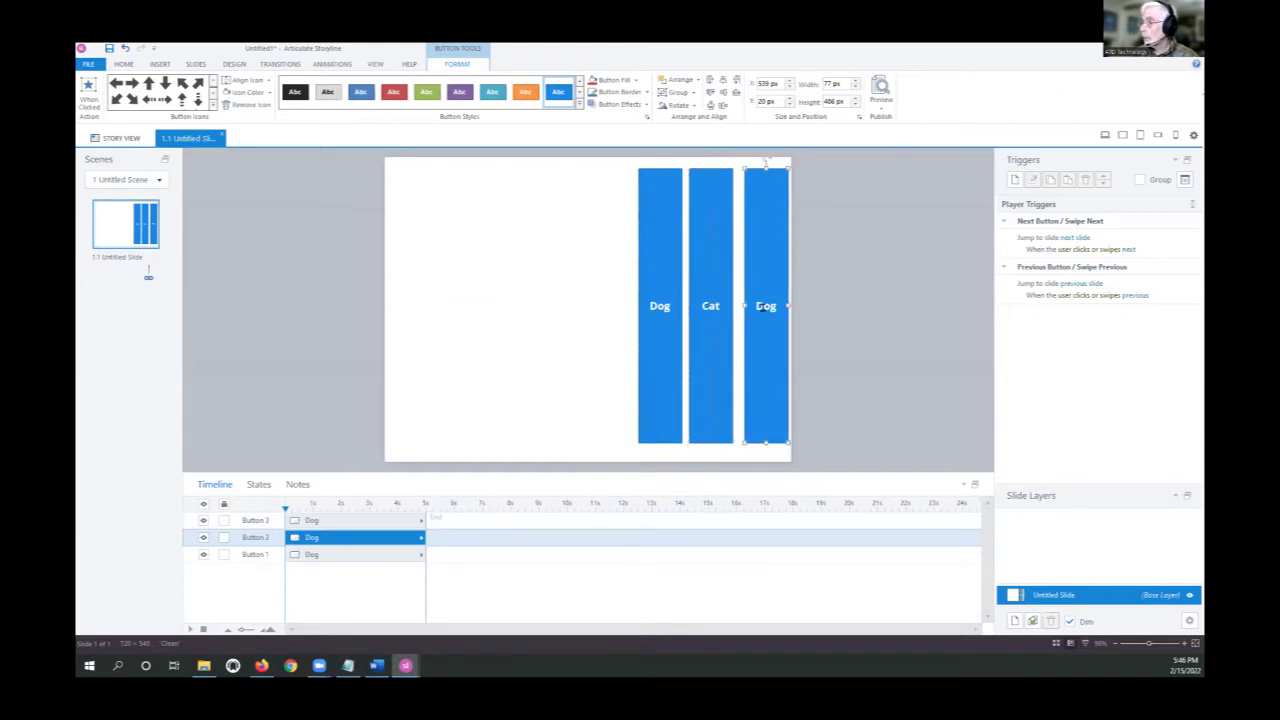
{"action": "double_click", "coordinate": [764, 307]}
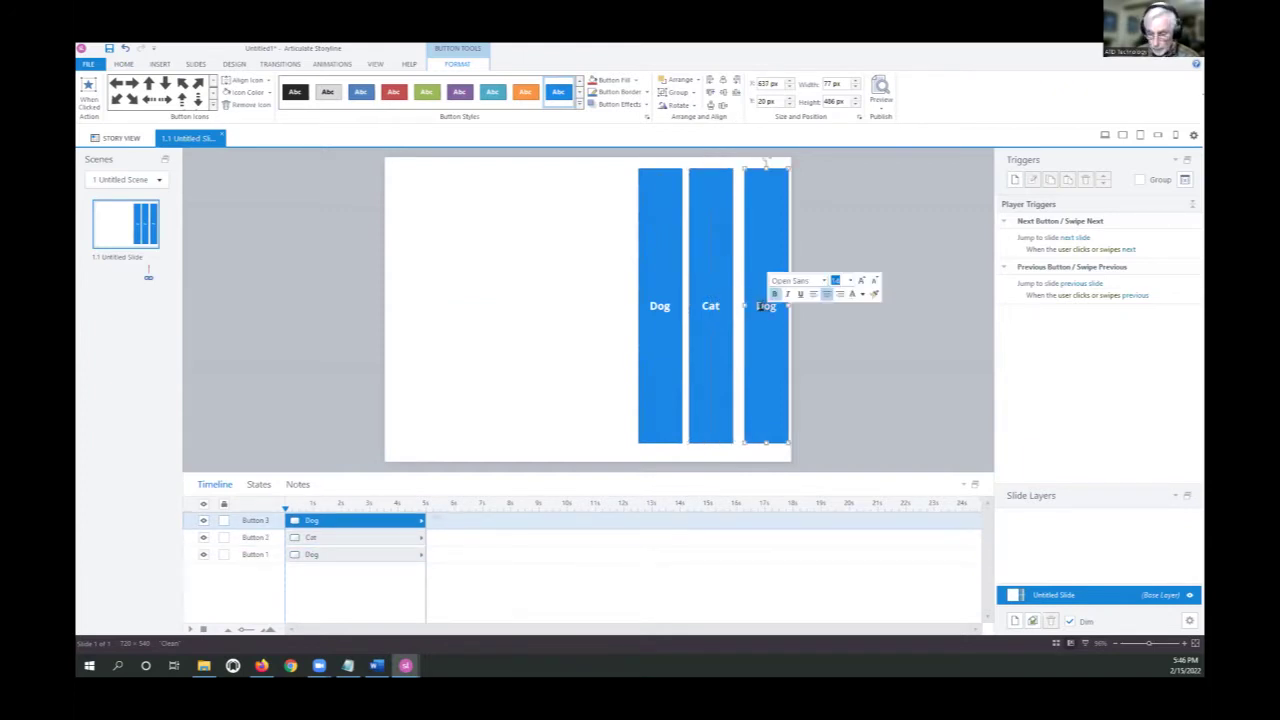
{"action": "type", "text": "Sanke"}
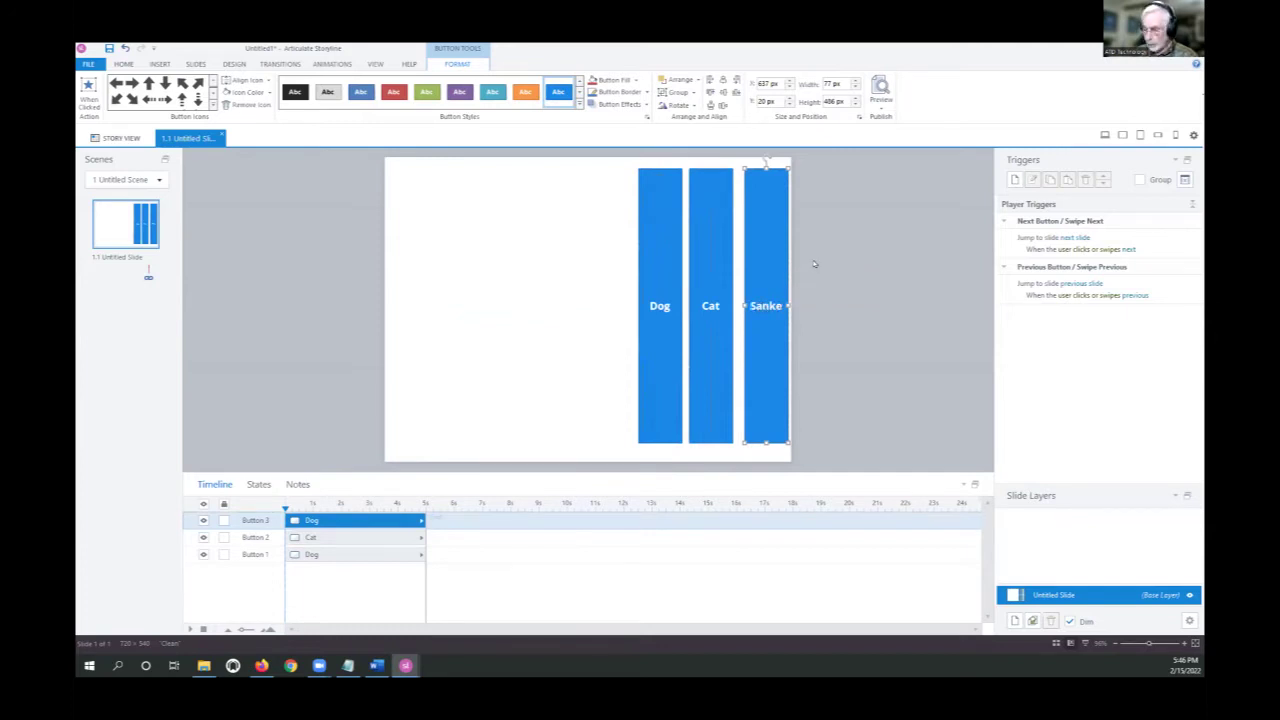
{"action": "key", "text": "BackSpace"}
{"action": "type", "text": "e"}
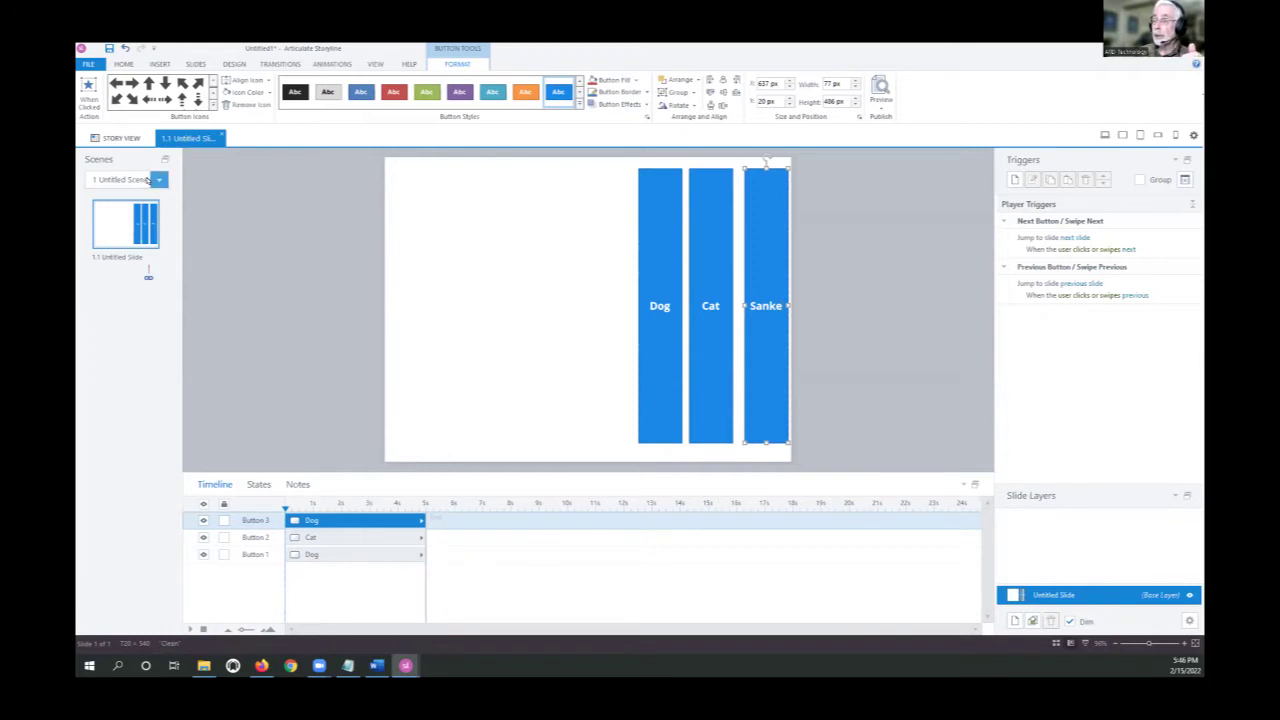
Add three blank slides after the slide with the buttons
{"action": "left_click", "coordinate": [123, 64]}
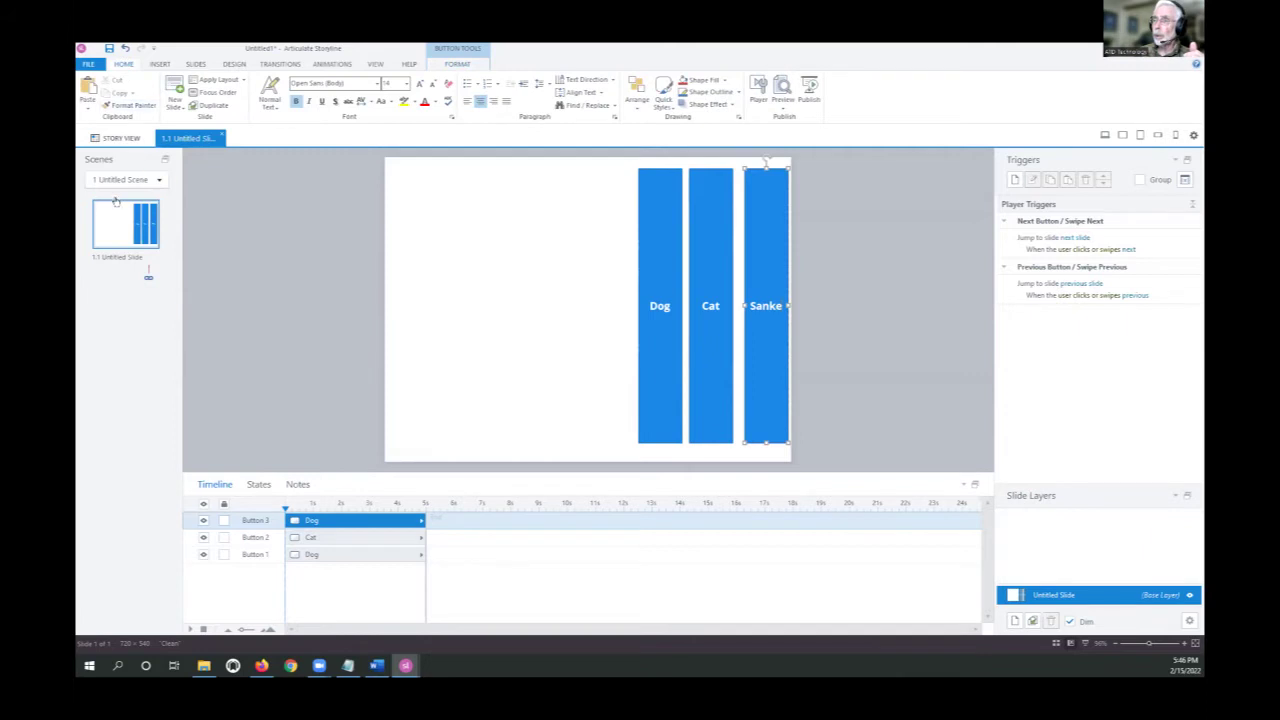
{"action": "left_click", "coordinate": [170, 88]}
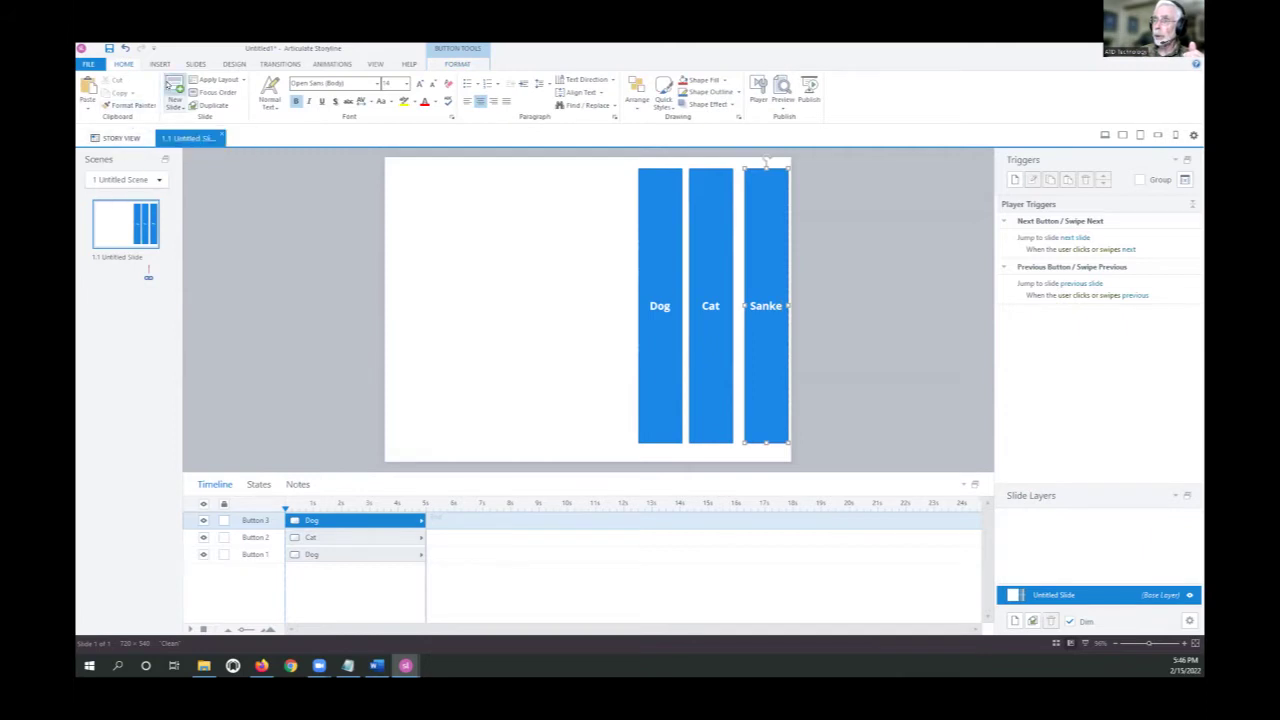
{"action": "left_click", "coordinate": [170, 88]}
{"action": "left_click", "coordinate": [170, 88]}
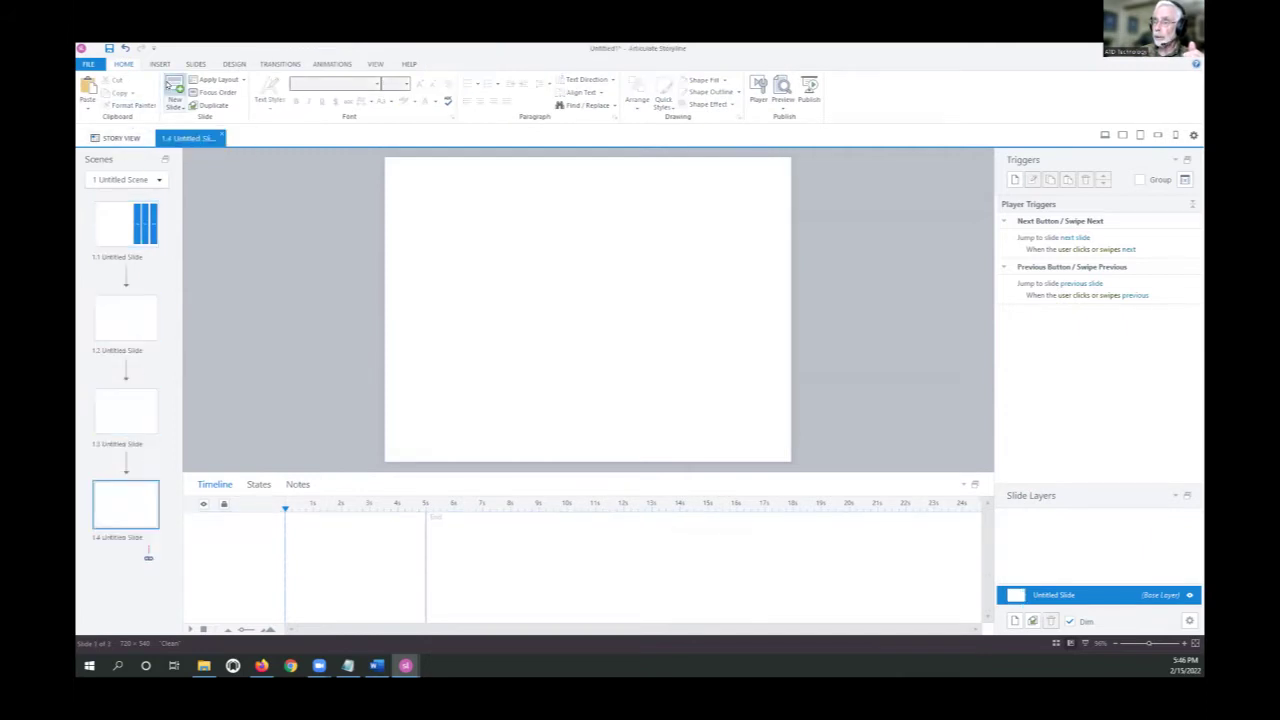
Rename slides 1.2, 1.3 and 1.4 as Dog, Cat and Snake
{"action": "left_click", "coordinate": [121, 346]}
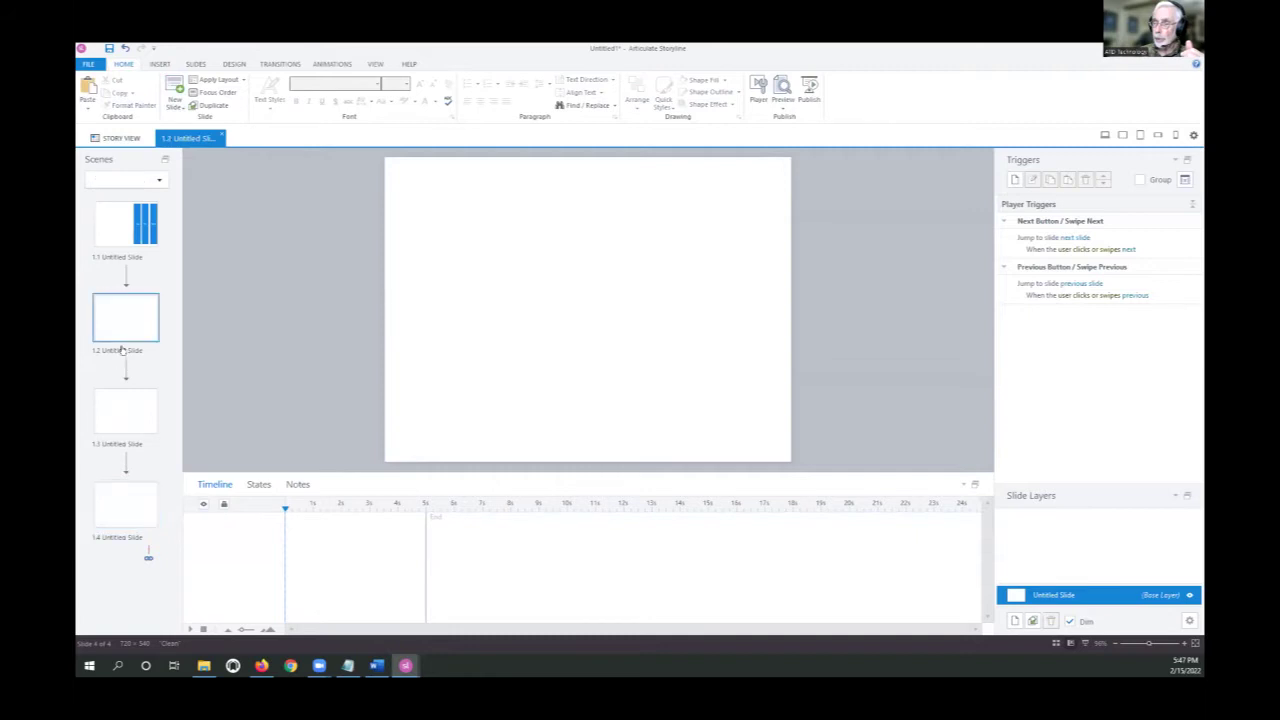
{"action": "left_click", "coordinate": [121, 350]}
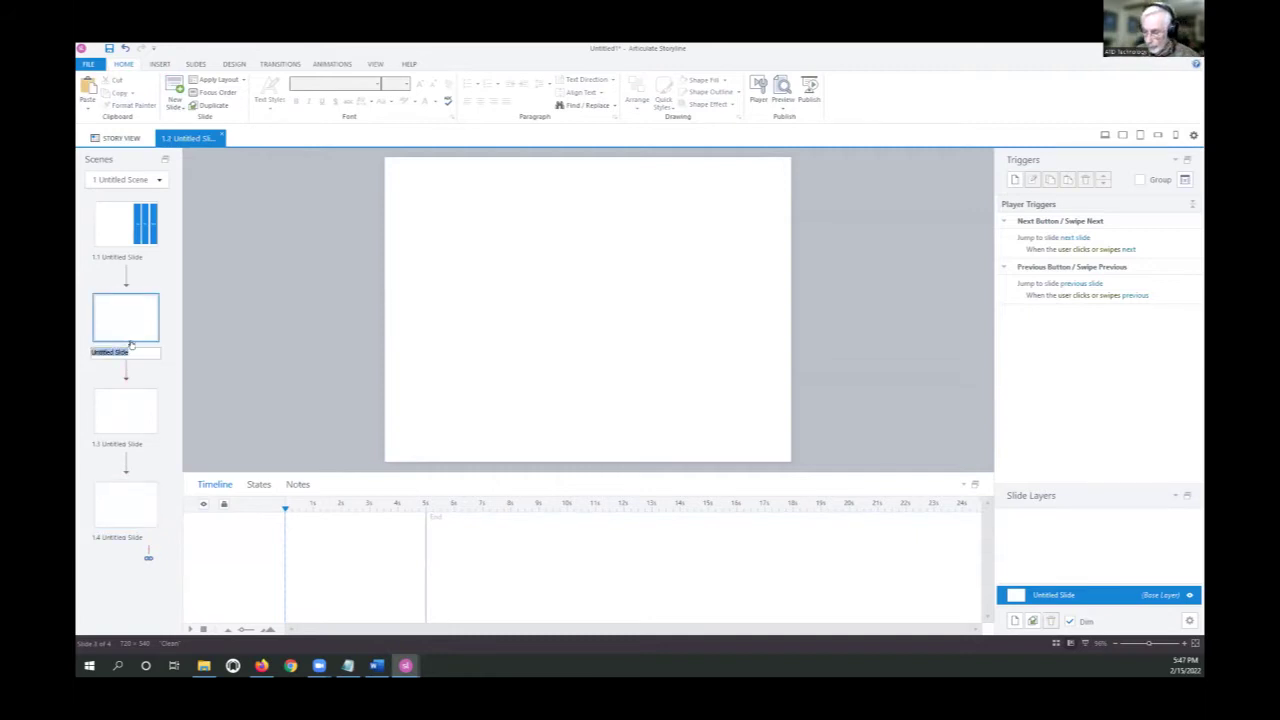
{"action": "type", "text": "Oog"}
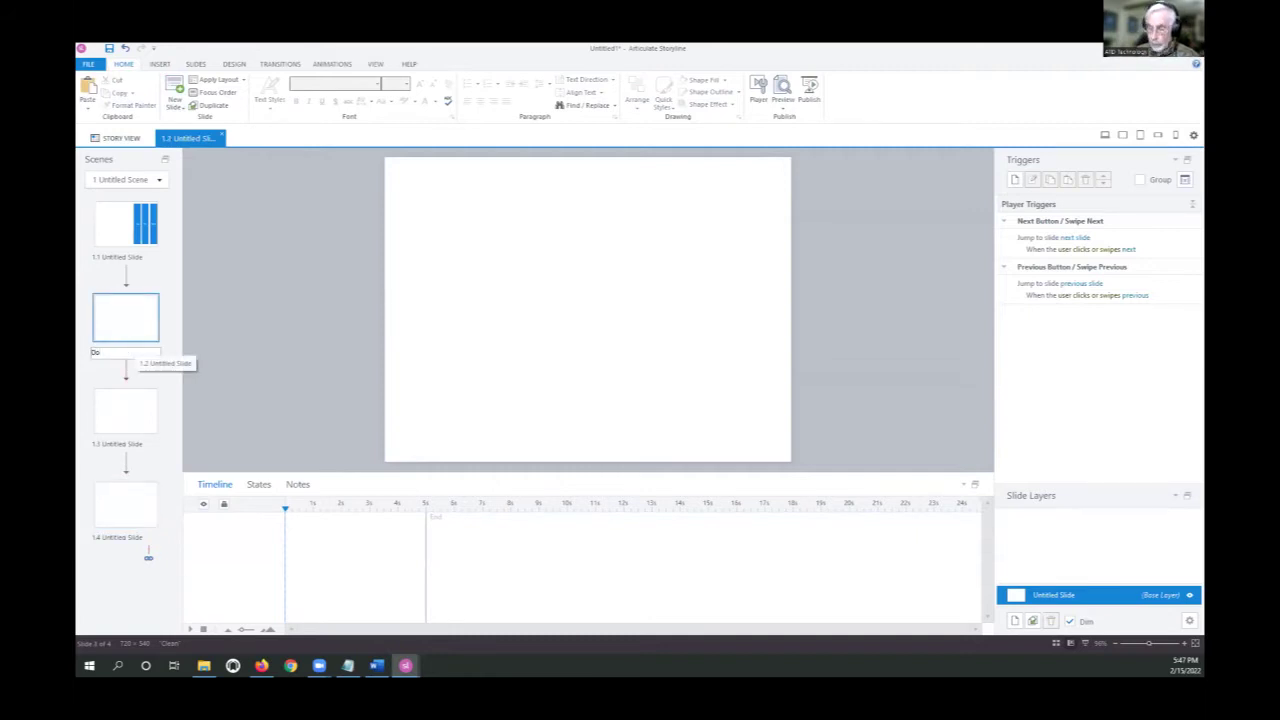
{"action": "left_click", "coordinate": [112, 437]}
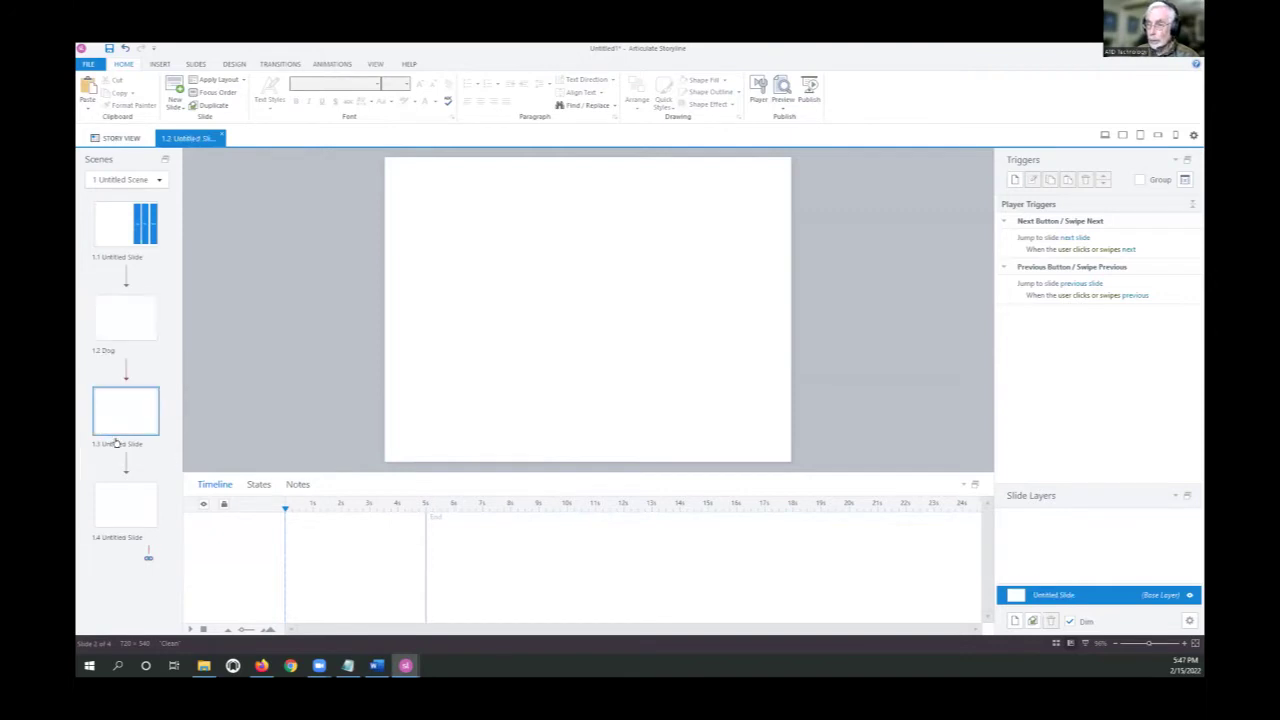
{"action": "left_click", "coordinate": [113, 444]}
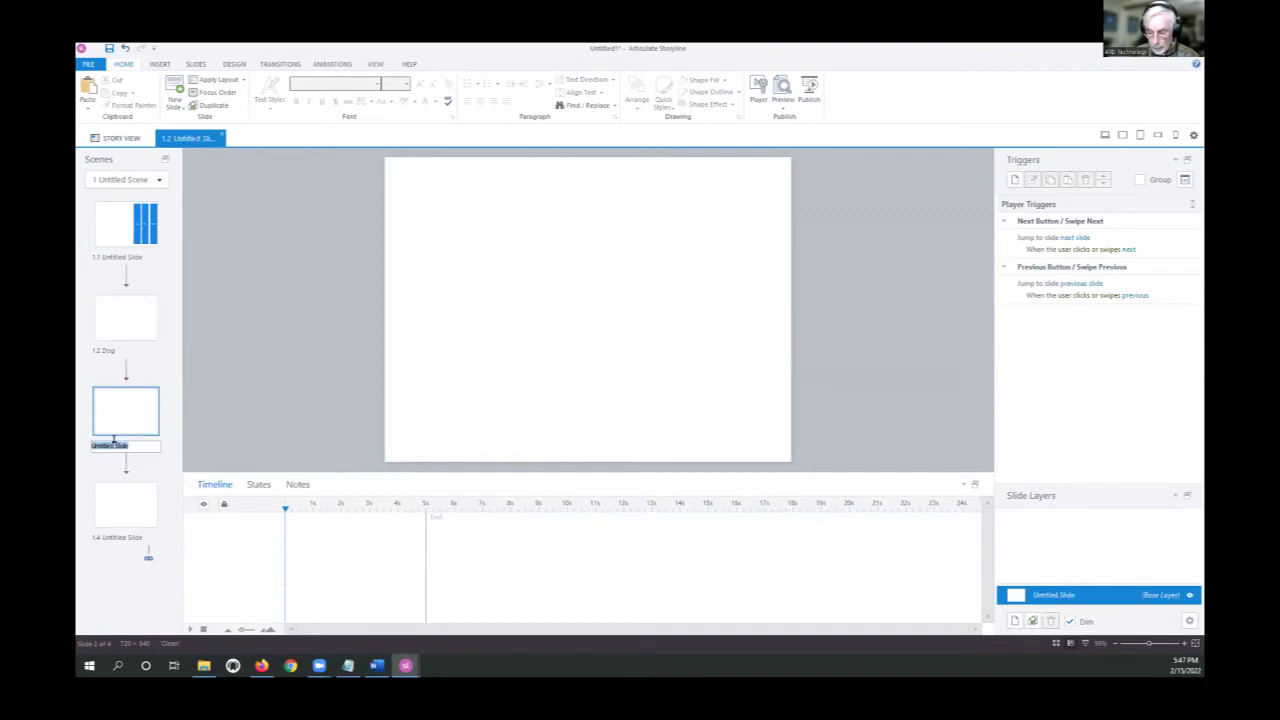
{"action": "type", "text": "Cat"}
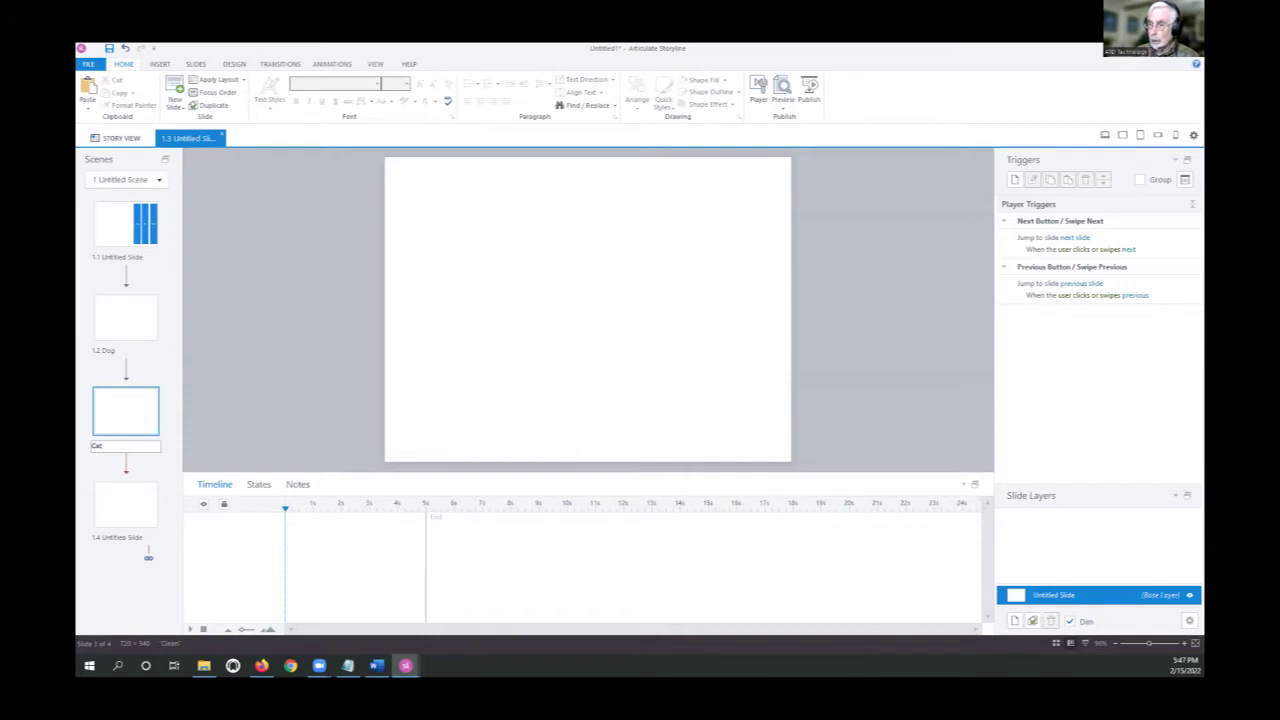
{"action": "left_click", "coordinate": [116, 539]}
{"action": "left_click", "coordinate": [115, 538]}
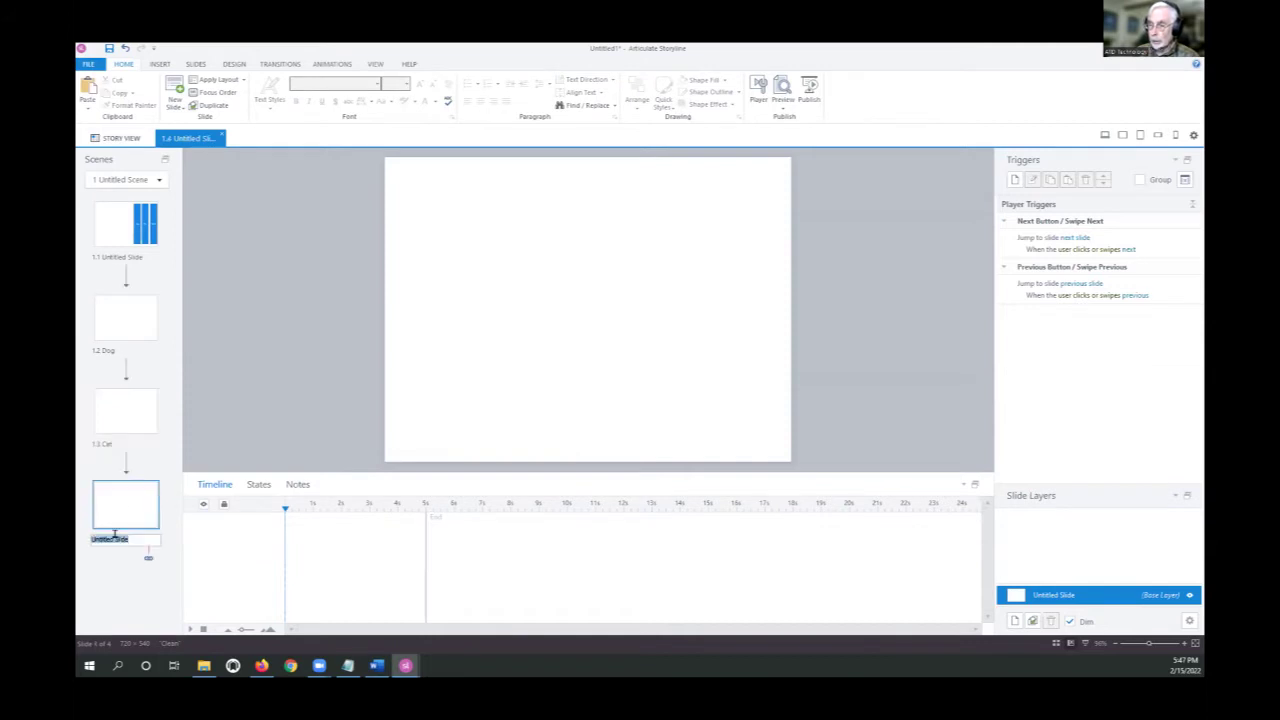
{"action": "type", "text": "Snake"}
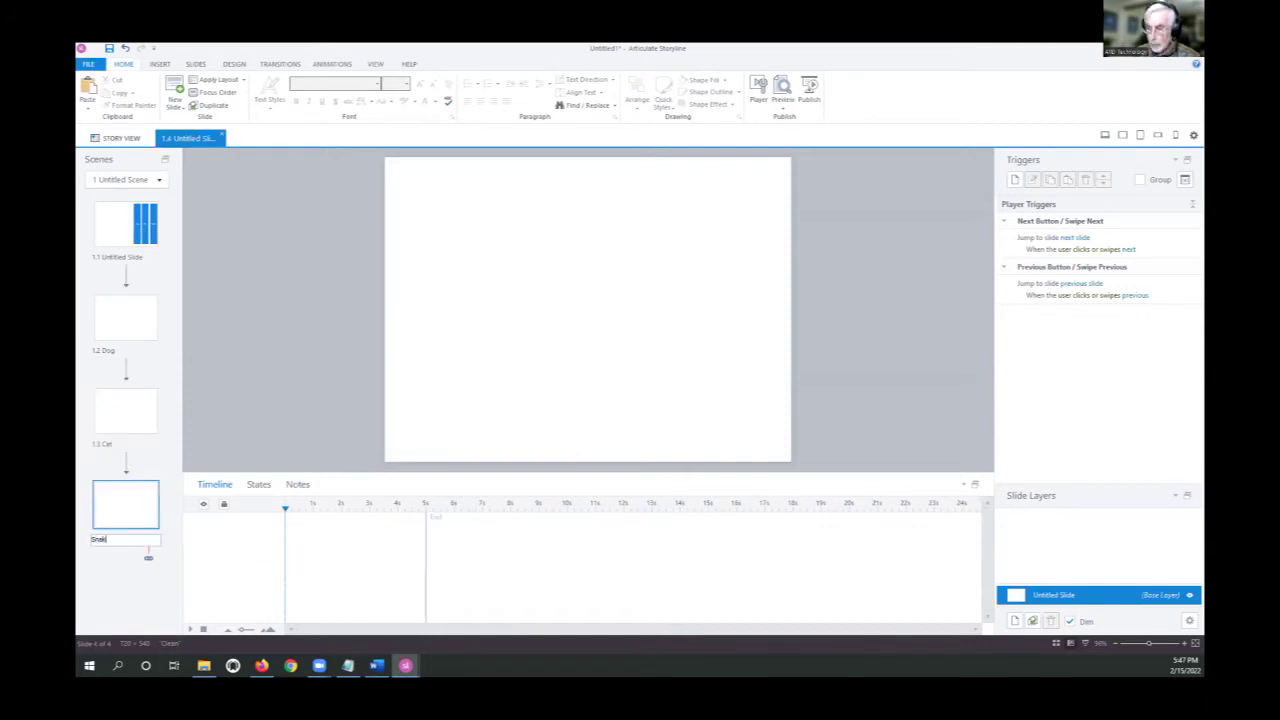
Return to slide 1.1 and rename its three button objects B-Dob, B-Cat and B-Snake for Dog, Cat and Sanke respectively
{"action": "left_click", "coordinate": [138, 220]}
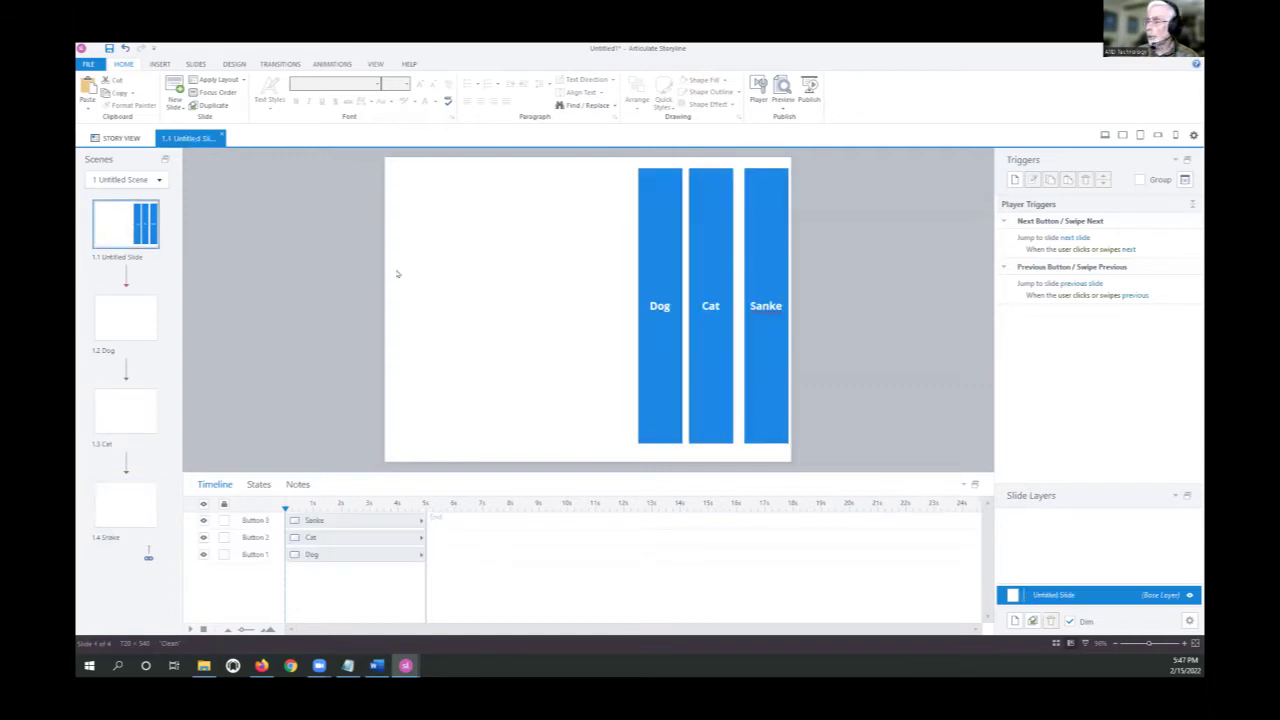
{"action": "left_click", "coordinate": [660, 206]}
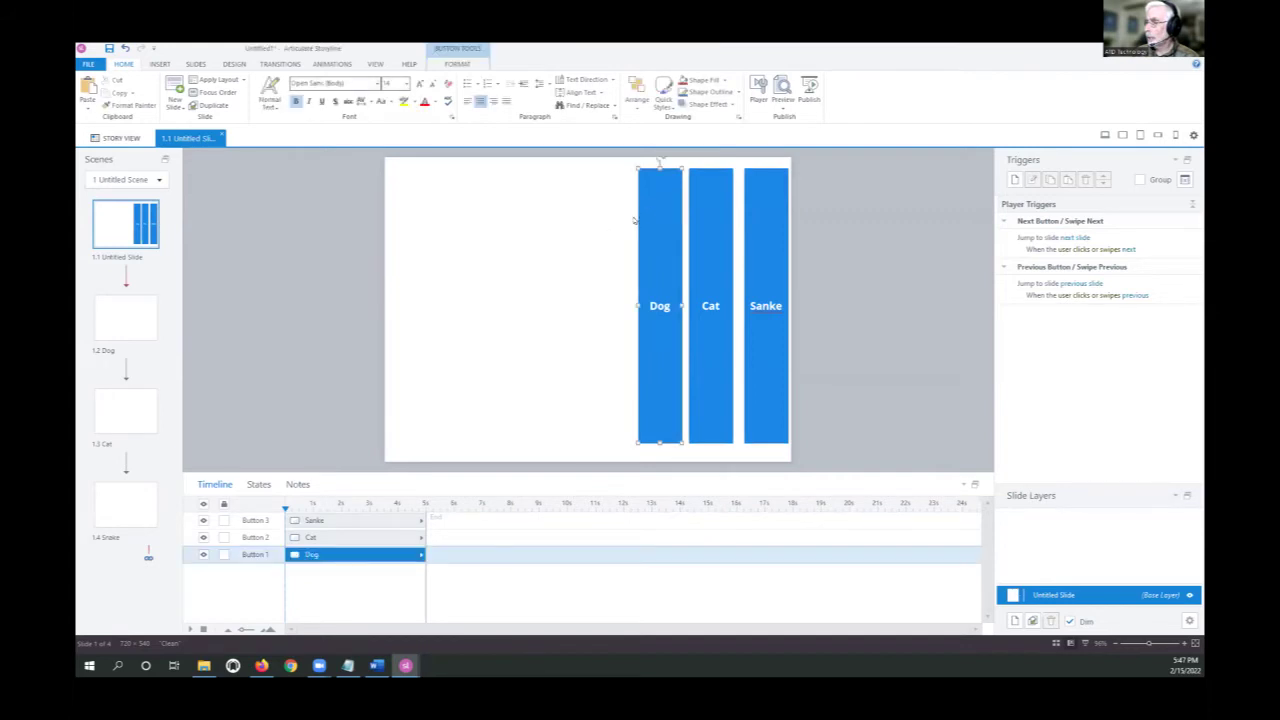
{"action": "double_click", "coordinate": [251, 555]}
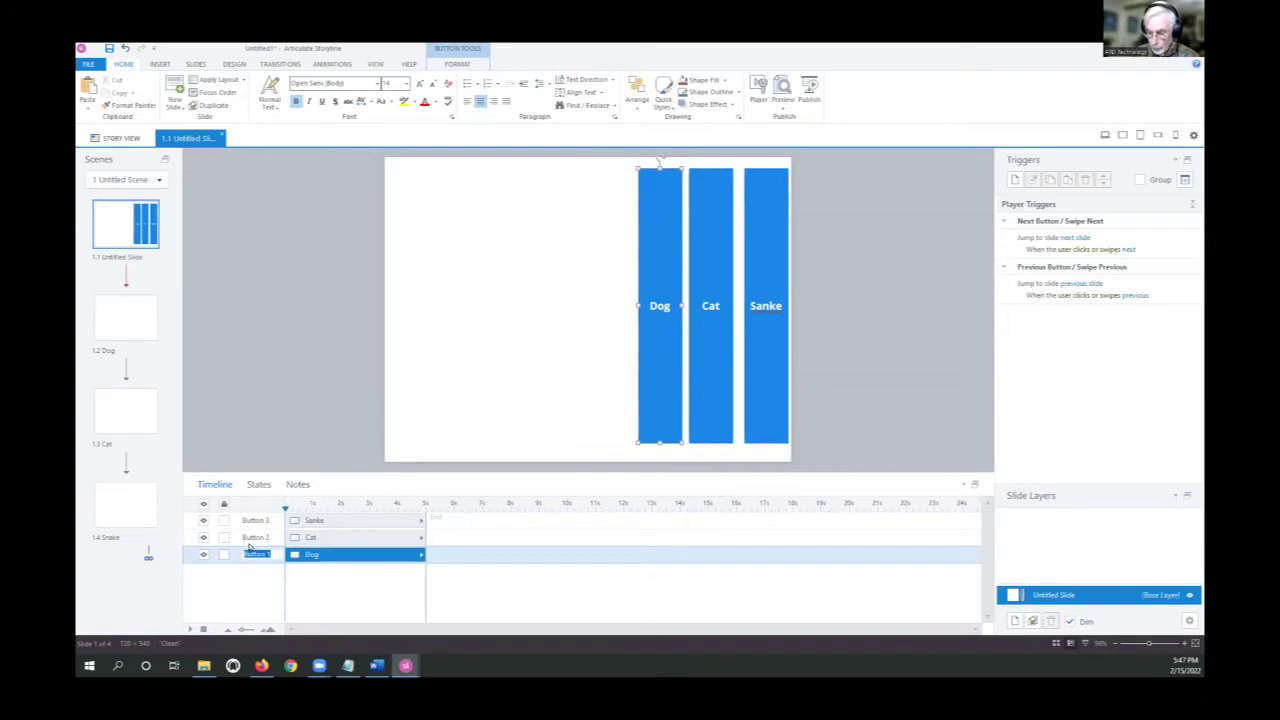
{"action": "type", "text": "Do"}
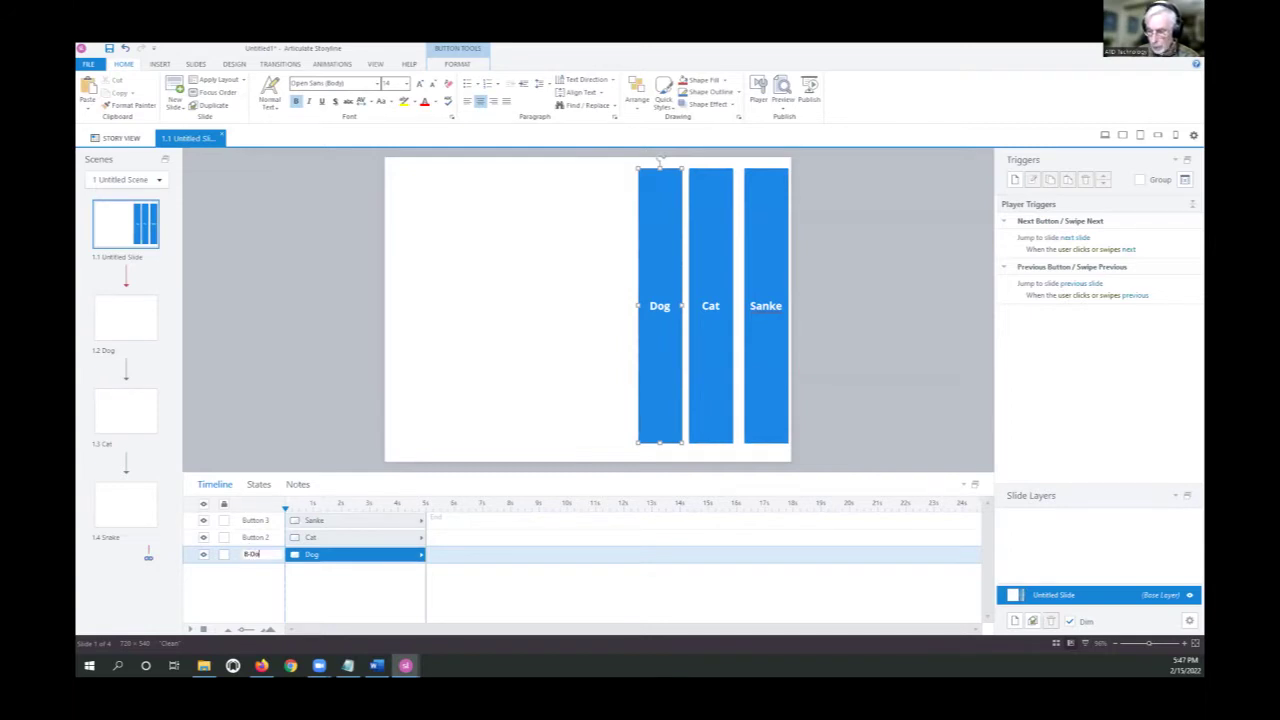
{"action": "type", "text": "-Dog"}
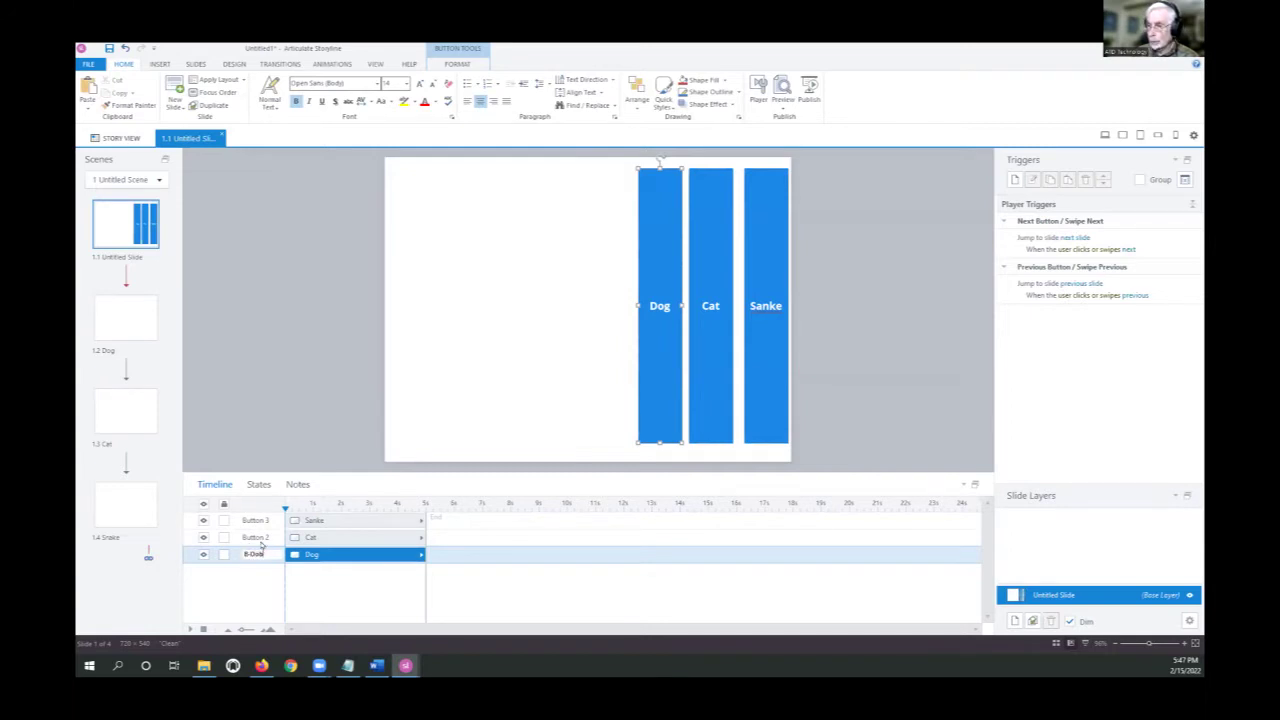
{"action": "double_click", "coordinate": [255, 537]}
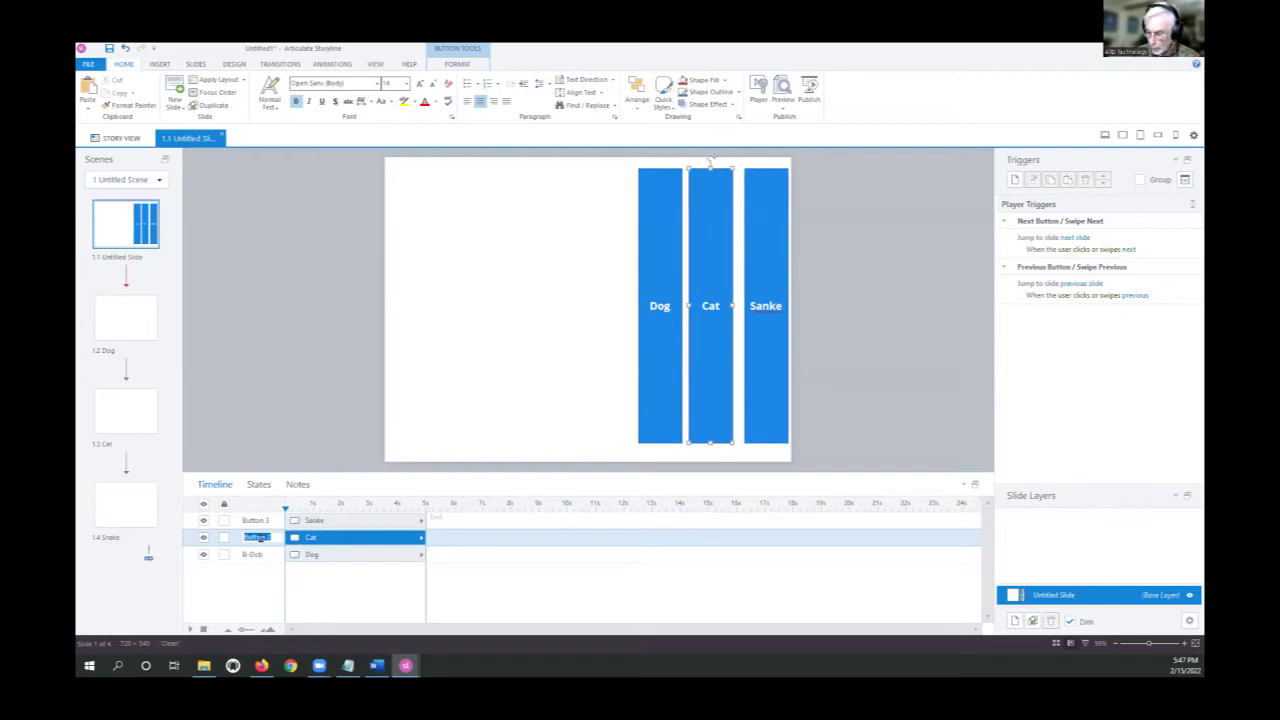
{"action": "type", "text": "B-Cat"}
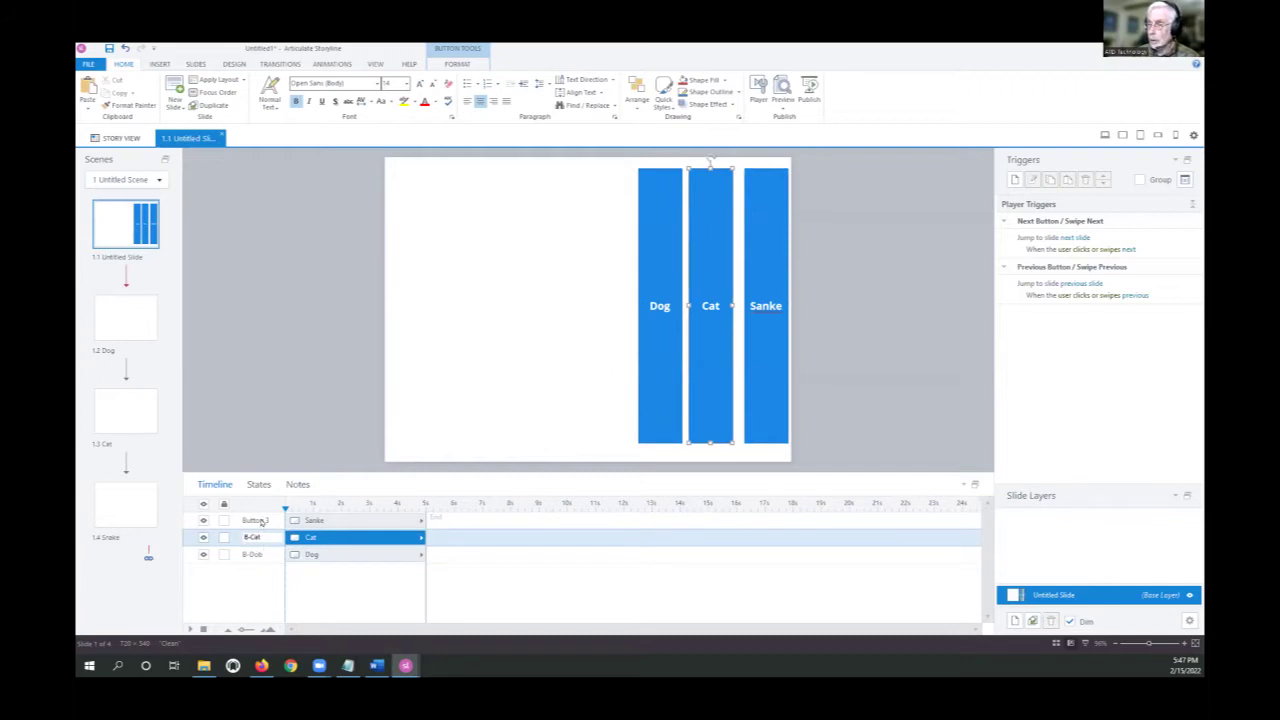
{"action": "double_click", "coordinate": [256, 520]}
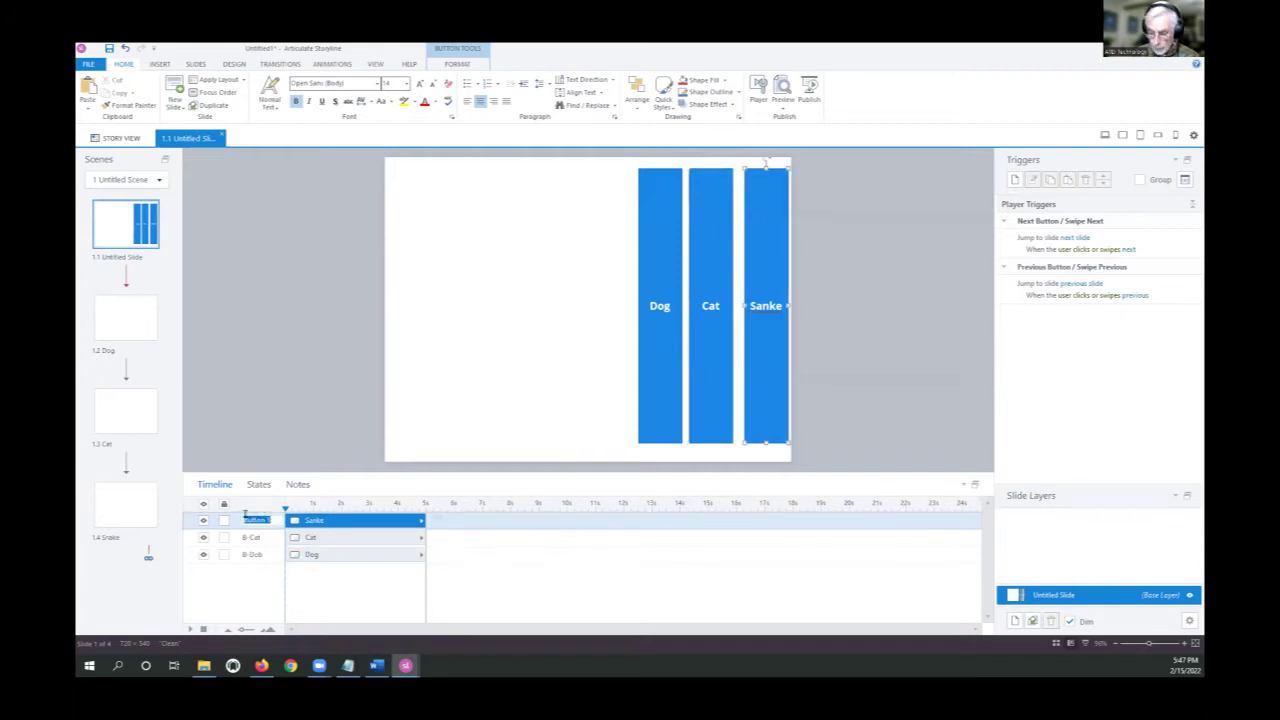
{"action": "type", "text": "B"}
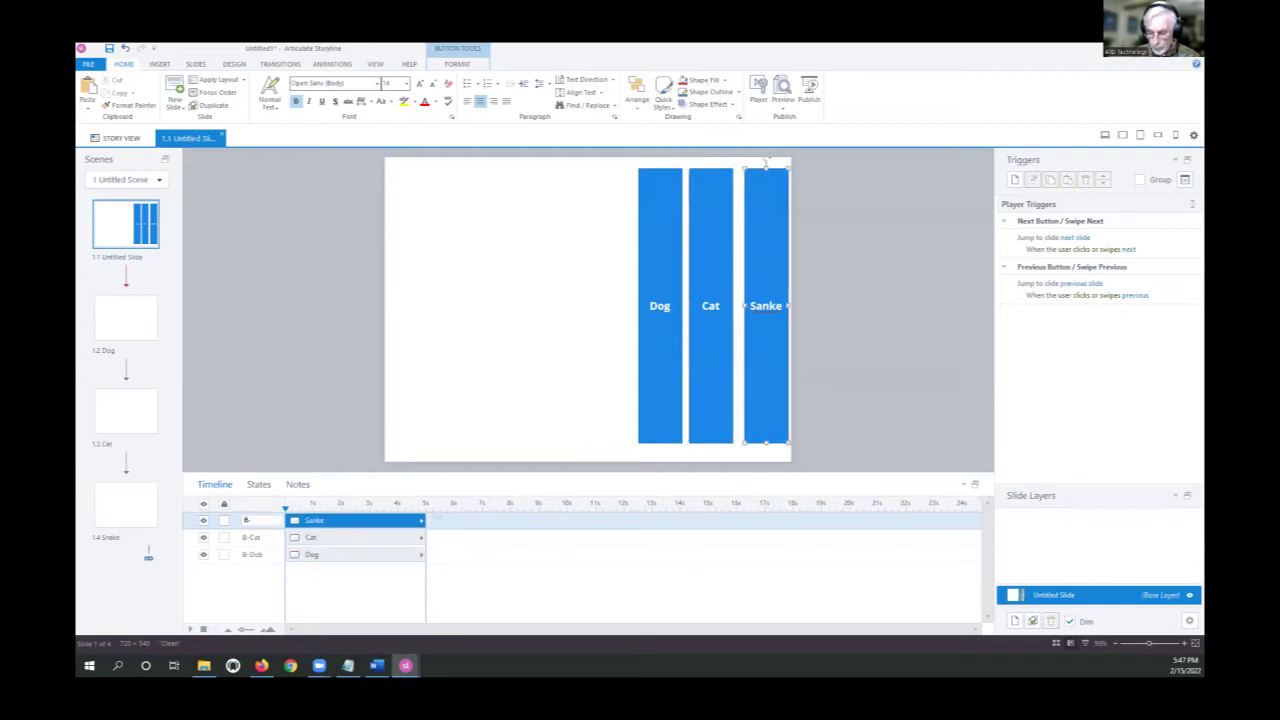
{"action": "type", "text": "-Snake"}
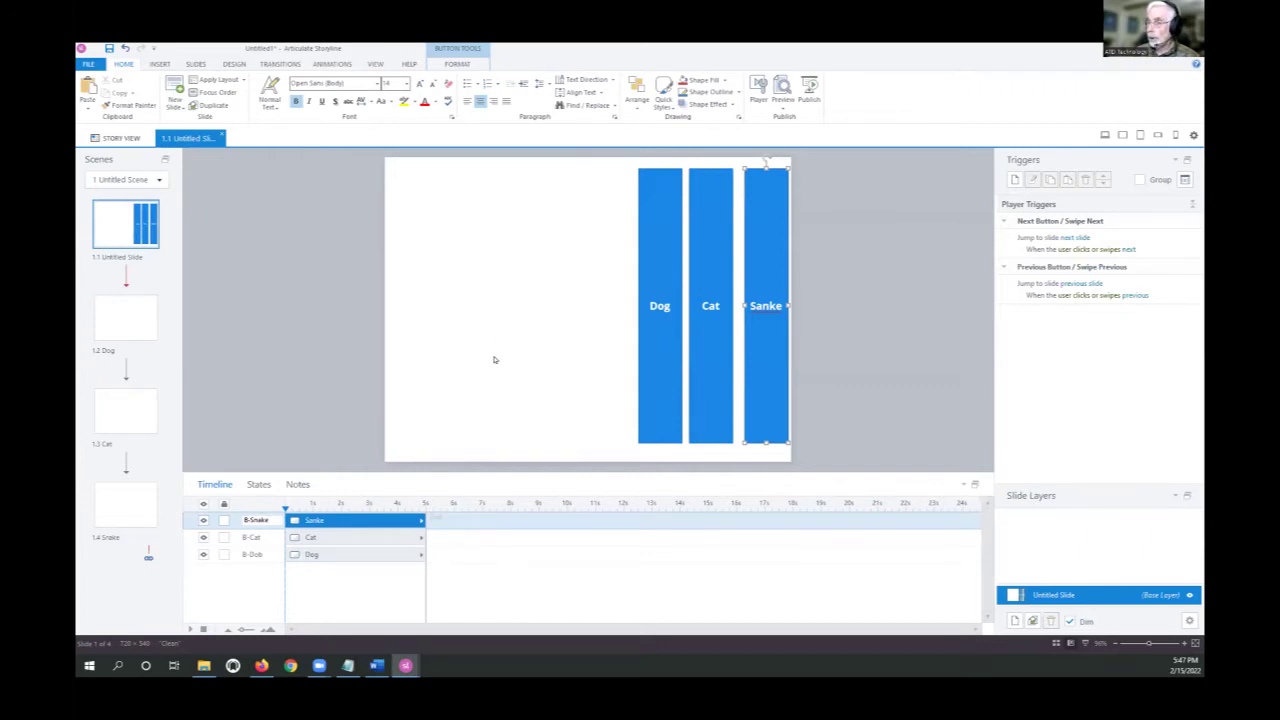
{"action": "left_click", "coordinate": [566, 269]}
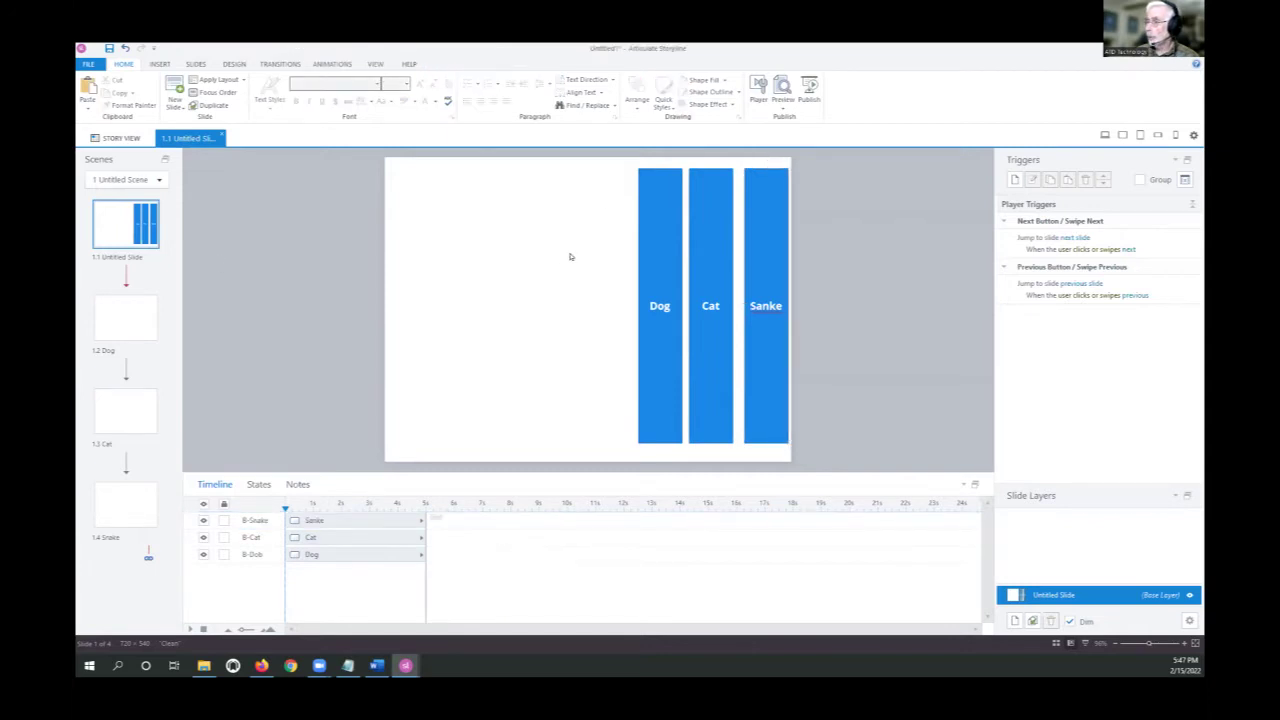
Add a trigger that jumps to slide 1.2 Dog when the user clicks the Dog button, B-Dob
{"action": "left_click", "coordinate": [636, 198]}
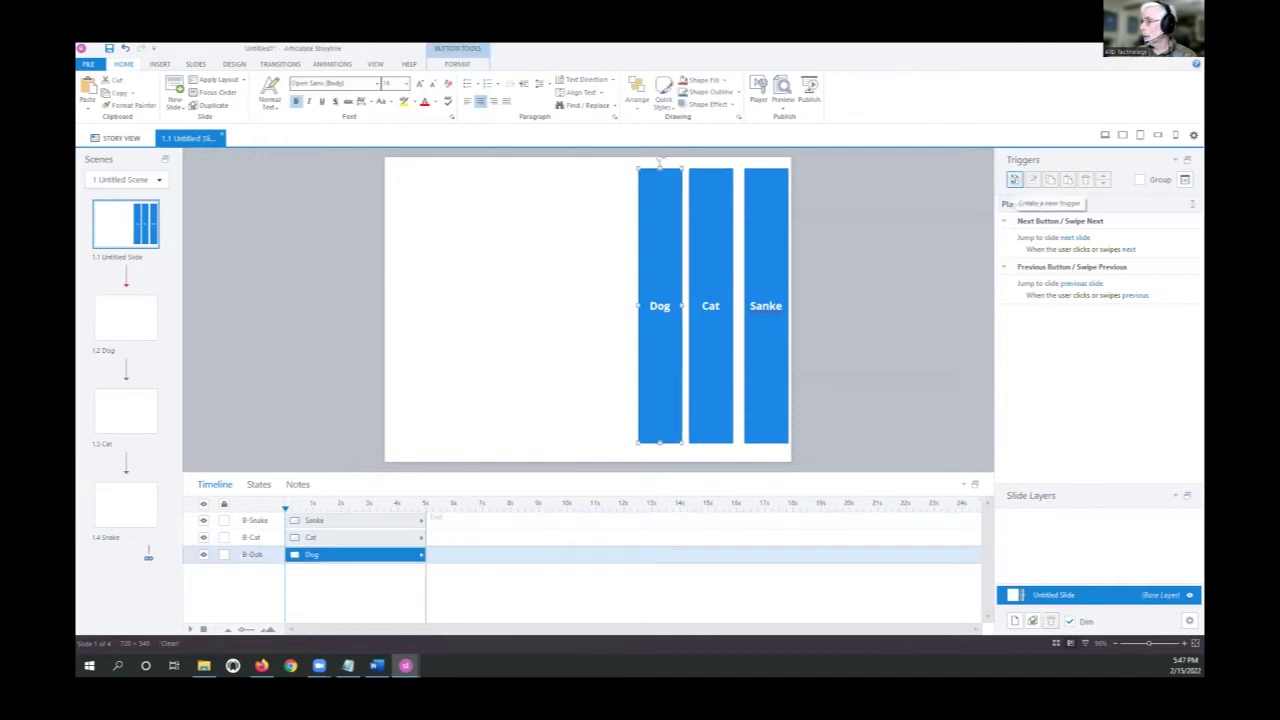
{"action": "left_click", "coordinate": [1014, 179]}
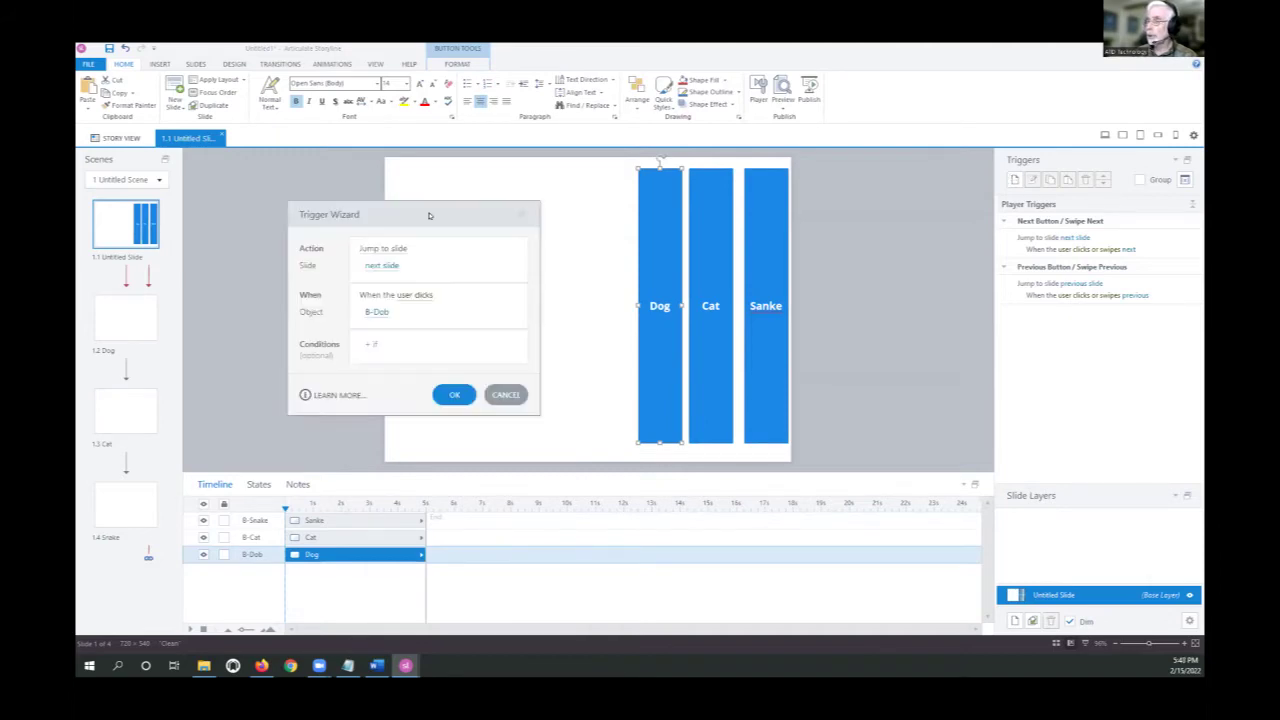
{"action": "left_click", "coordinate": [394, 266]}
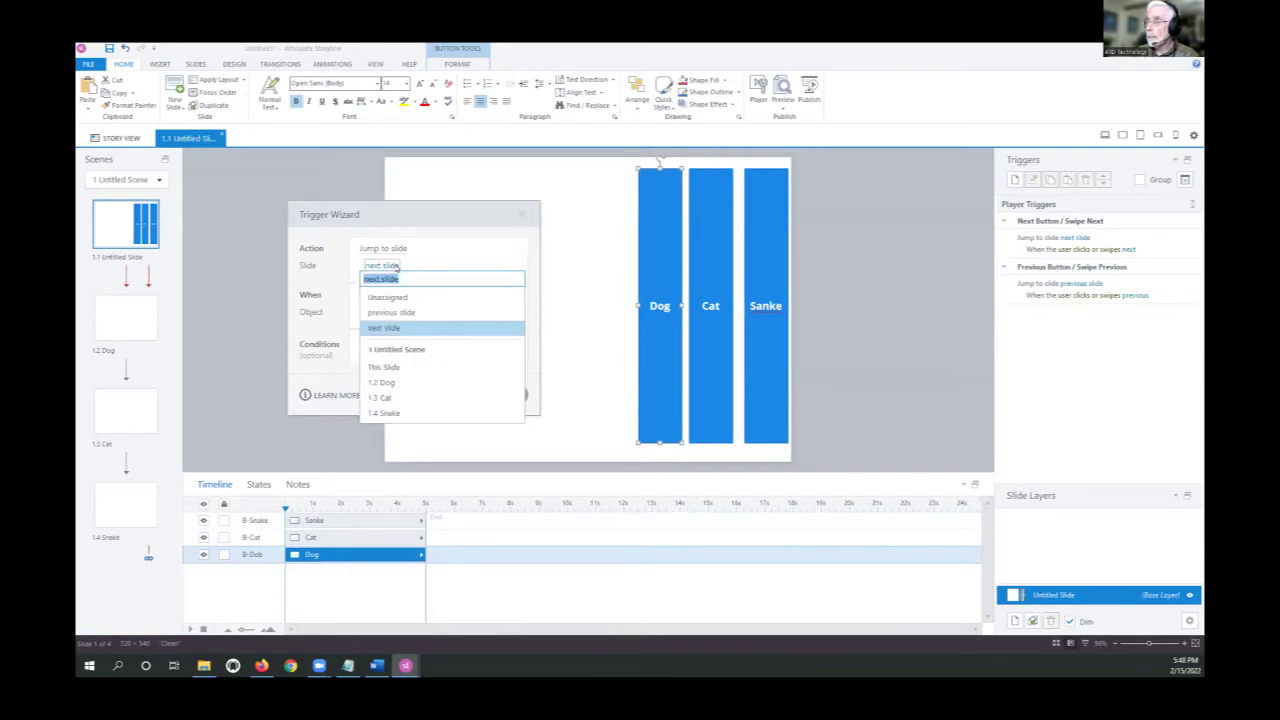
{"action": "left_click", "coordinate": [379, 382]}
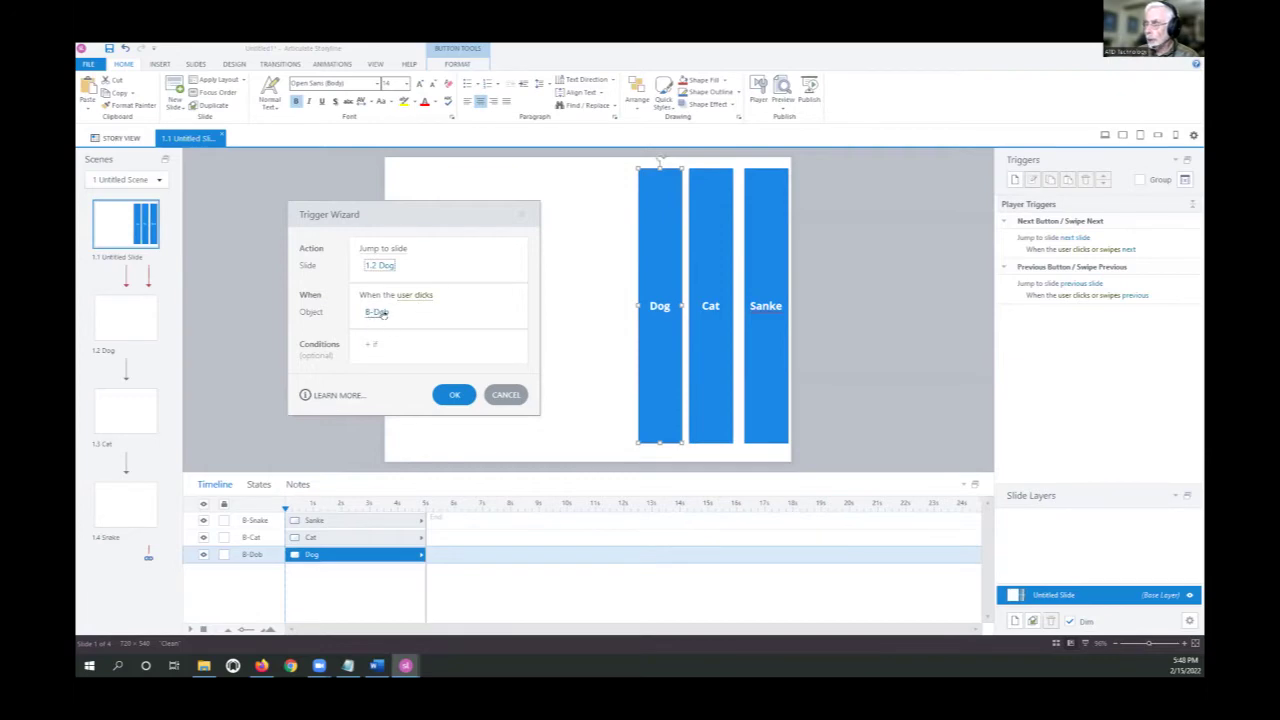
{"action": "left_click", "coordinate": [451, 393]}
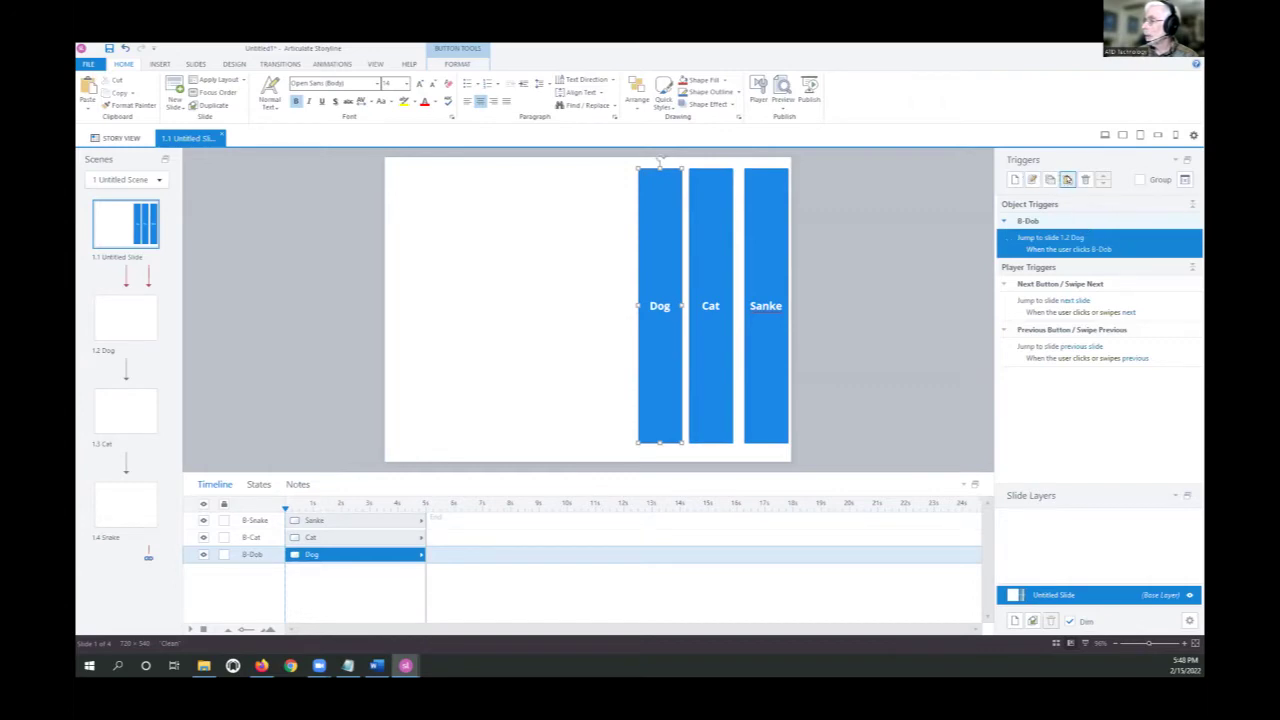
Paste two copies of the Dog trigger and set one to jump to slide 1.3 Cat when the user clicks B-Cat
{"action": "left_click", "coordinate": [1067, 179]}
{"action": "left_click", "coordinate": [1067, 179]}
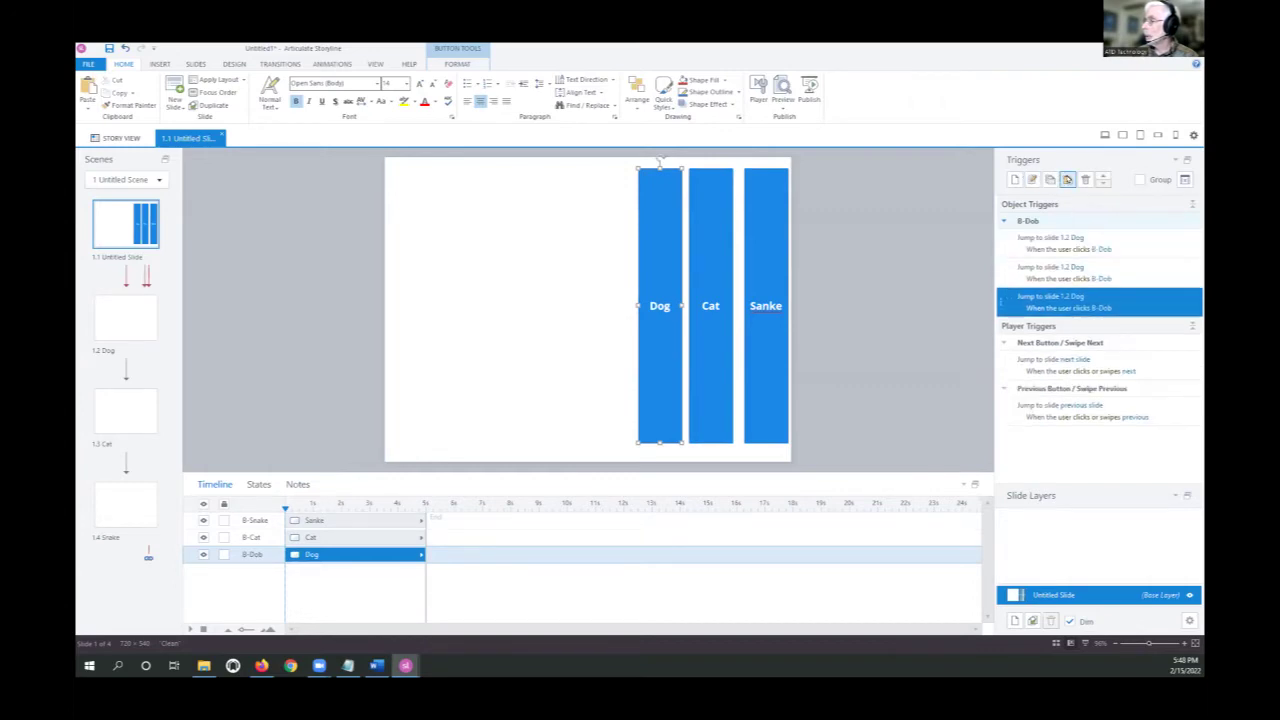
{"action": "double_click", "coordinate": [1142, 272]}
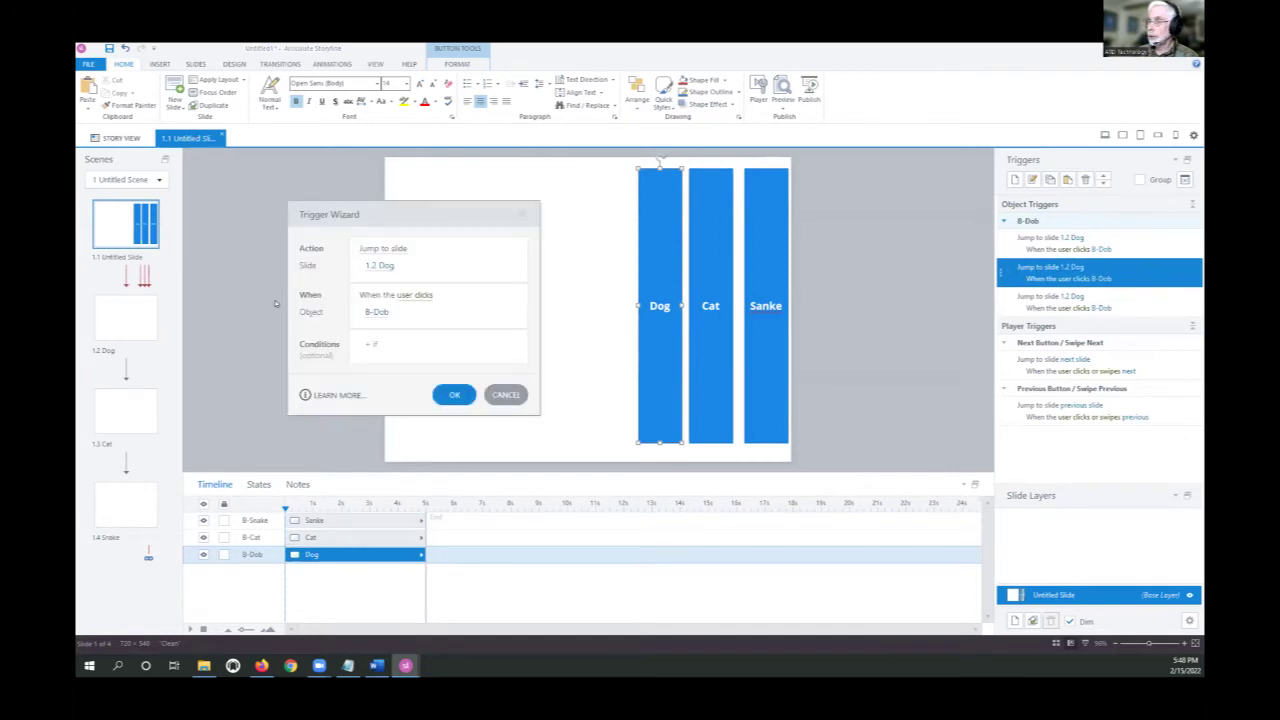
{"action": "left_click", "coordinate": [380, 266]}
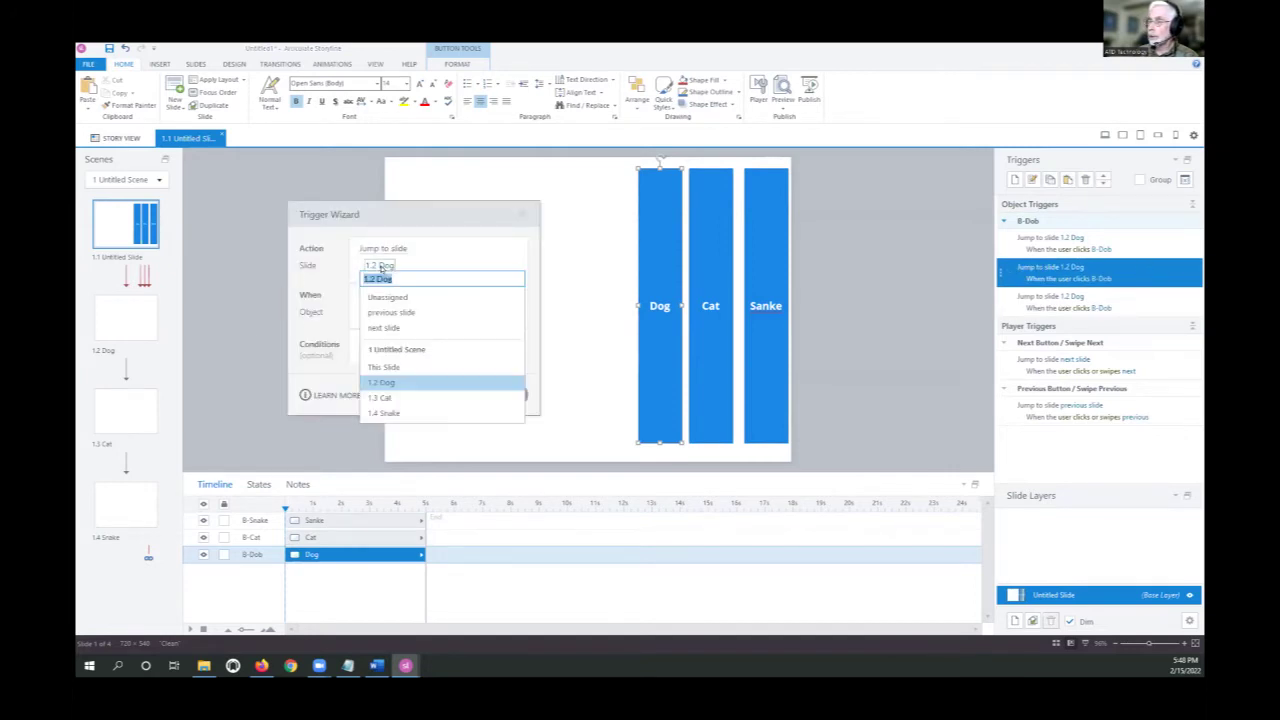
{"action": "left_click", "coordinate": [380, 397]}
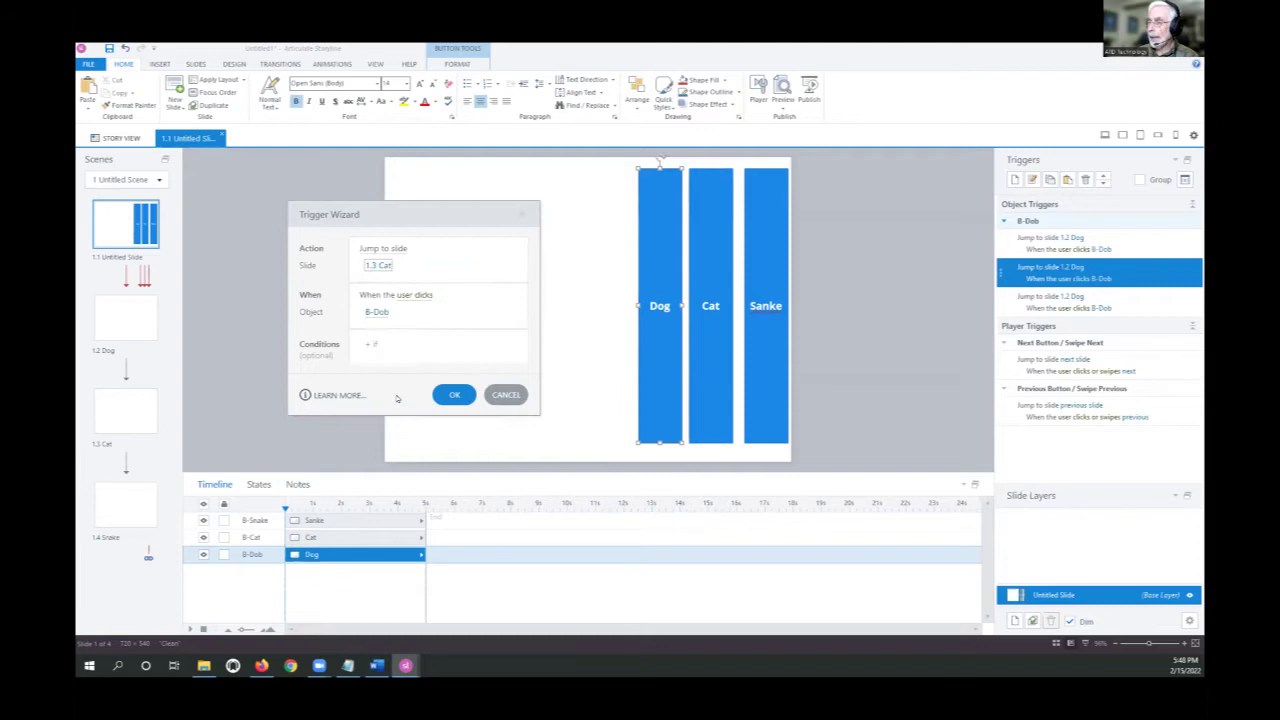
{"action": "left_click", "coordinate": [380, 312]}
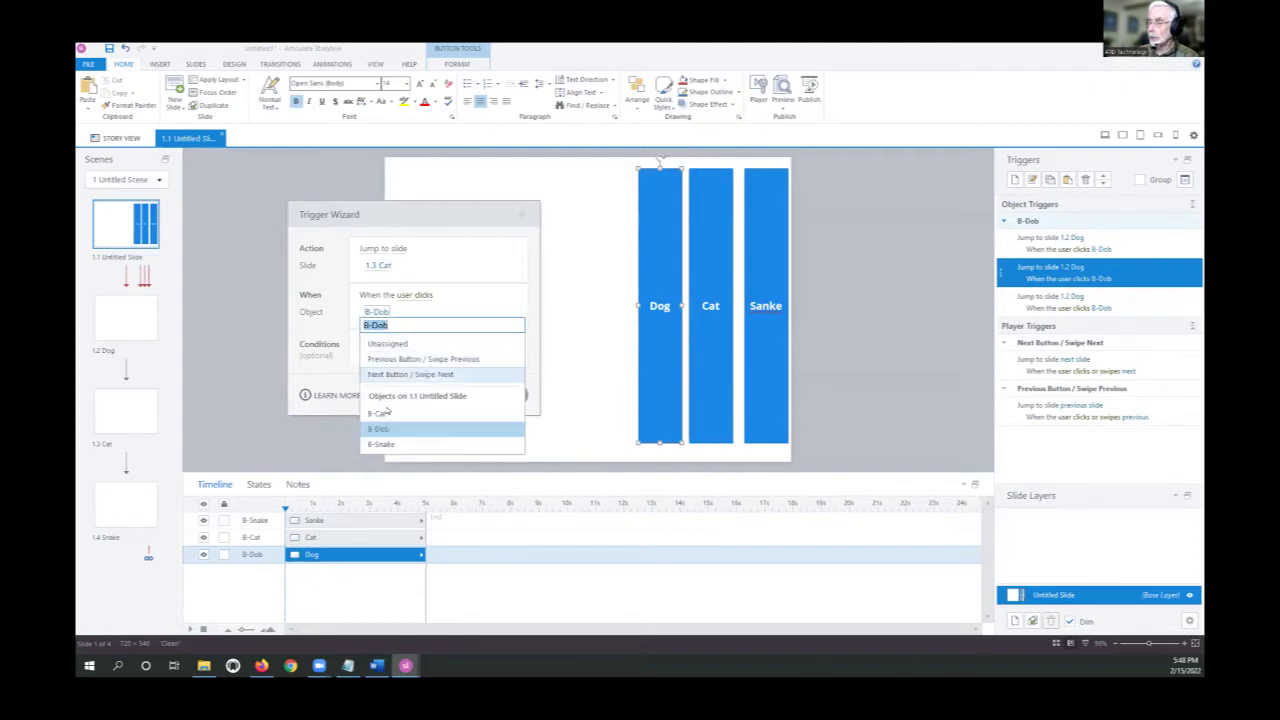
{"action": "left_click", "coordinate": [393, 415]}
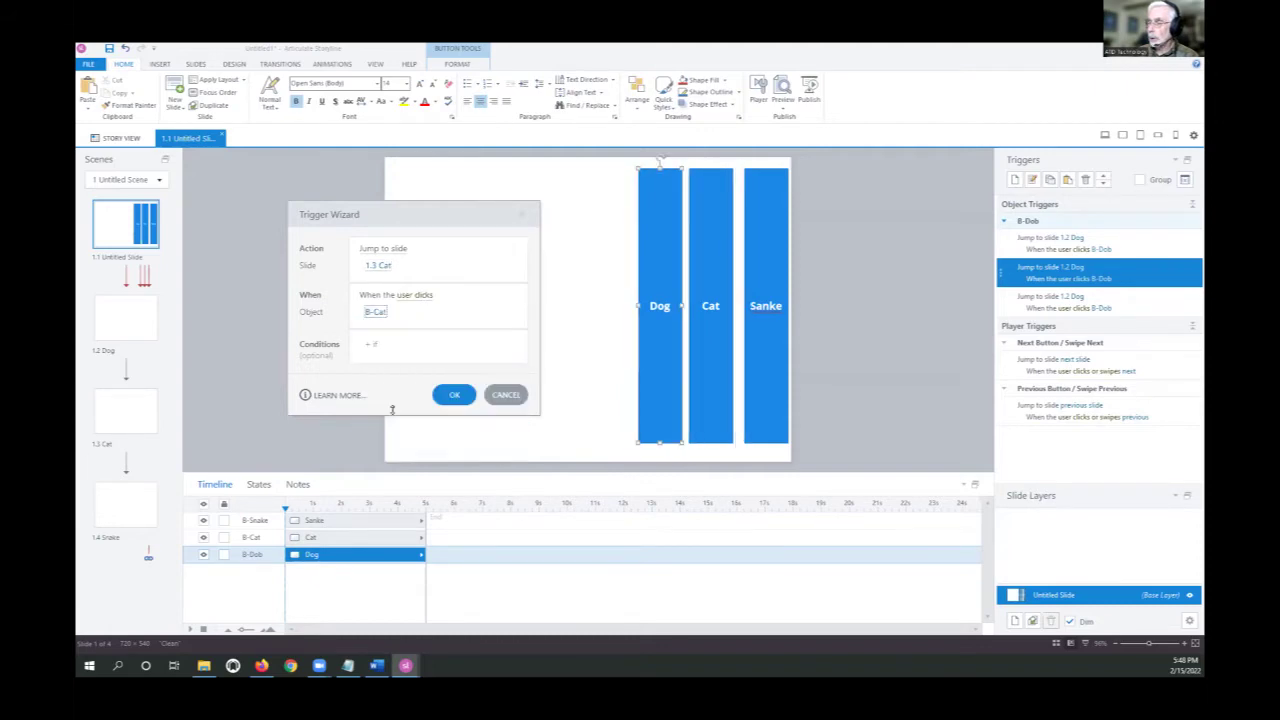
{"action": "left_click", "coordinate": [470, 392]}
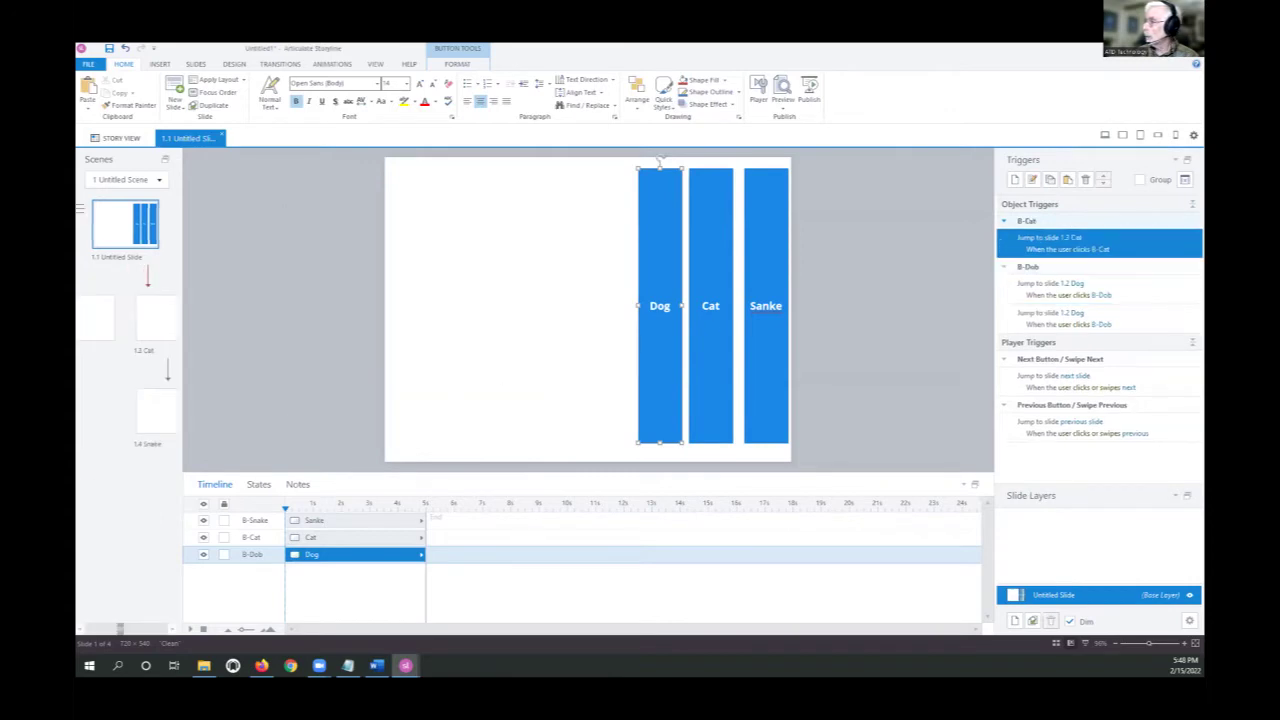
Set the remaining duplicate Dog trigger to jump to slide 1.4 Snake when the user clicks B-Snake
{"action": "left_click", "coordinate": [1117, 316]}
{"action": "double_click", "coordinate": [1117, 316]}
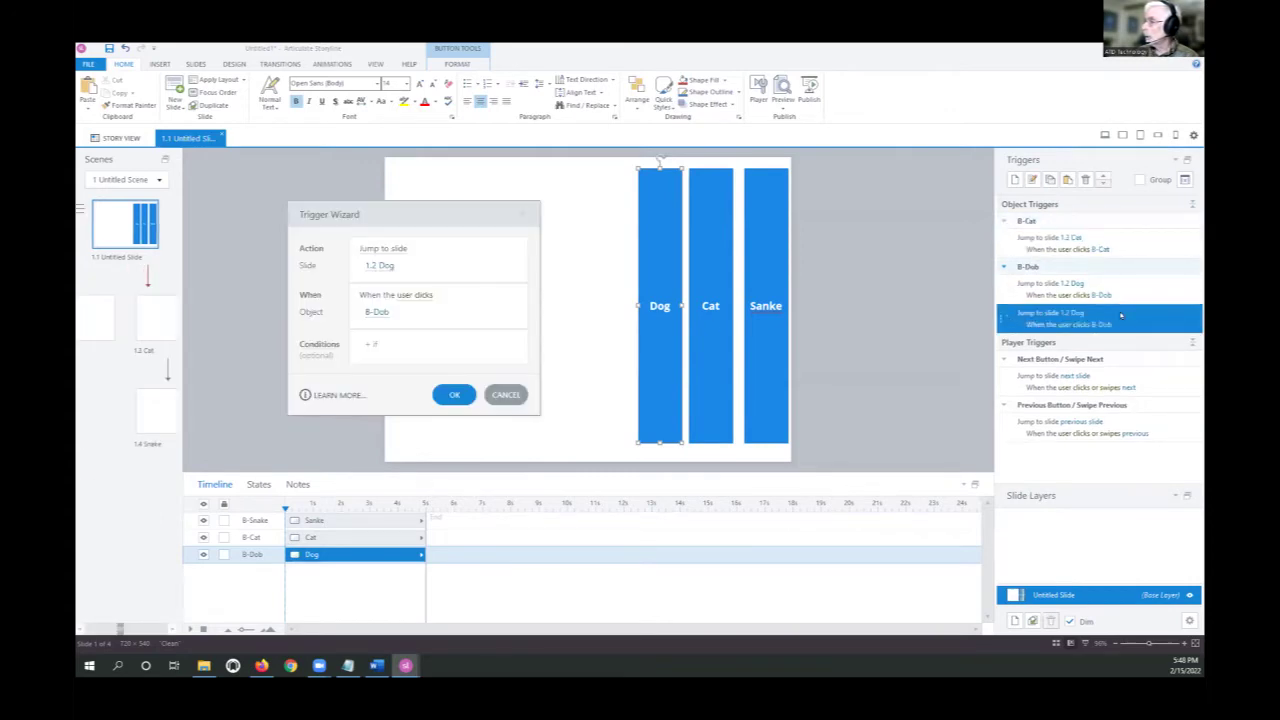
{"action": "left_click", "coordinate": [390, 272]}
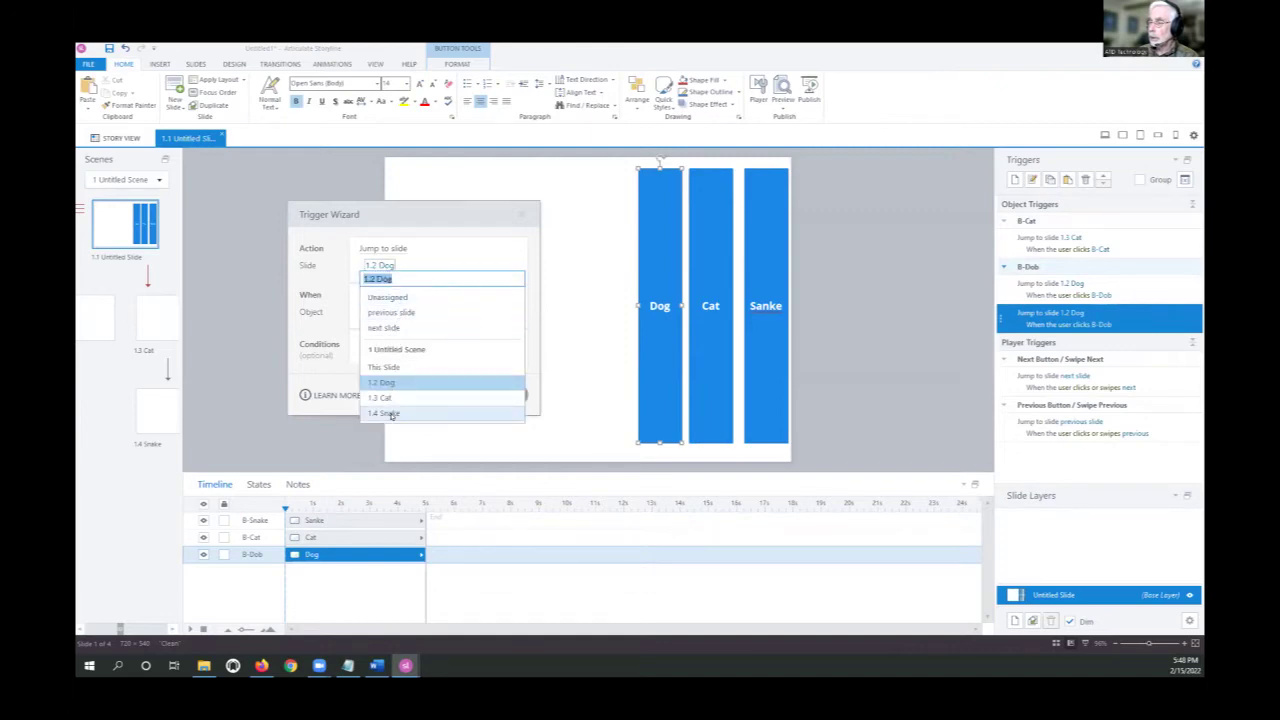
{"action": "left_click", "coordinate": [388, 413]}
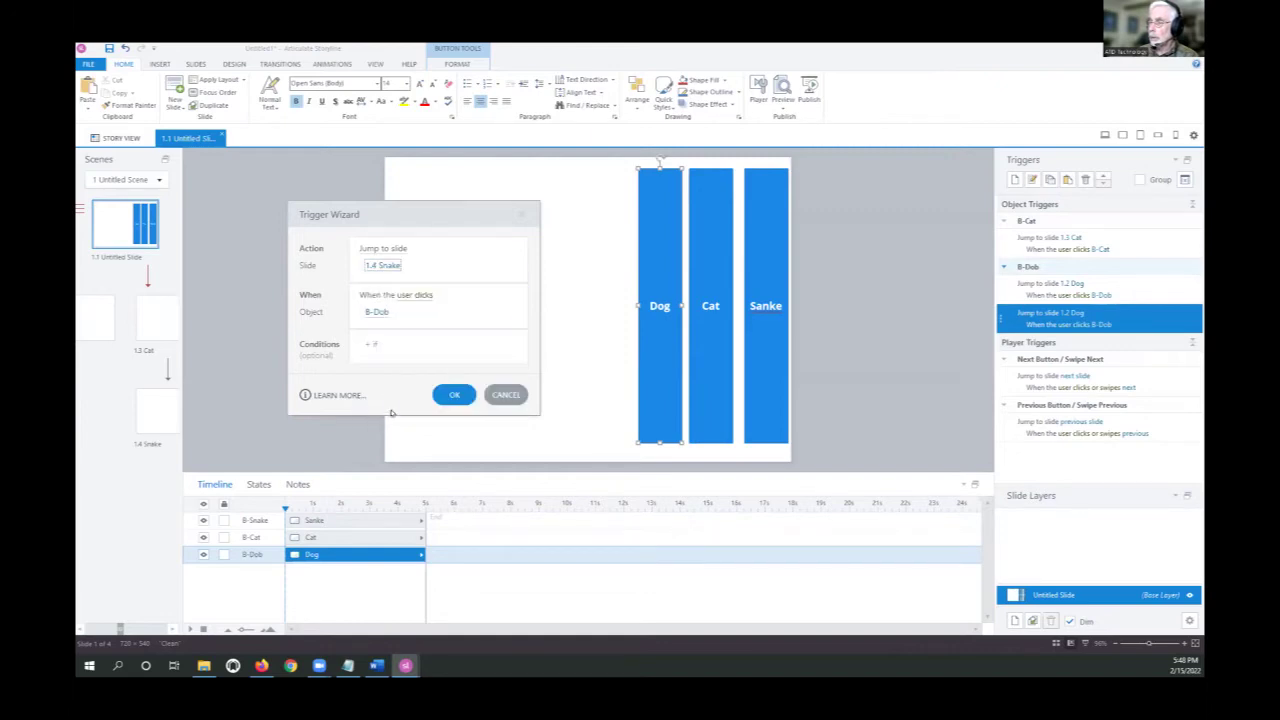
{"action": "left_click", "coordinate": [370, 313]}
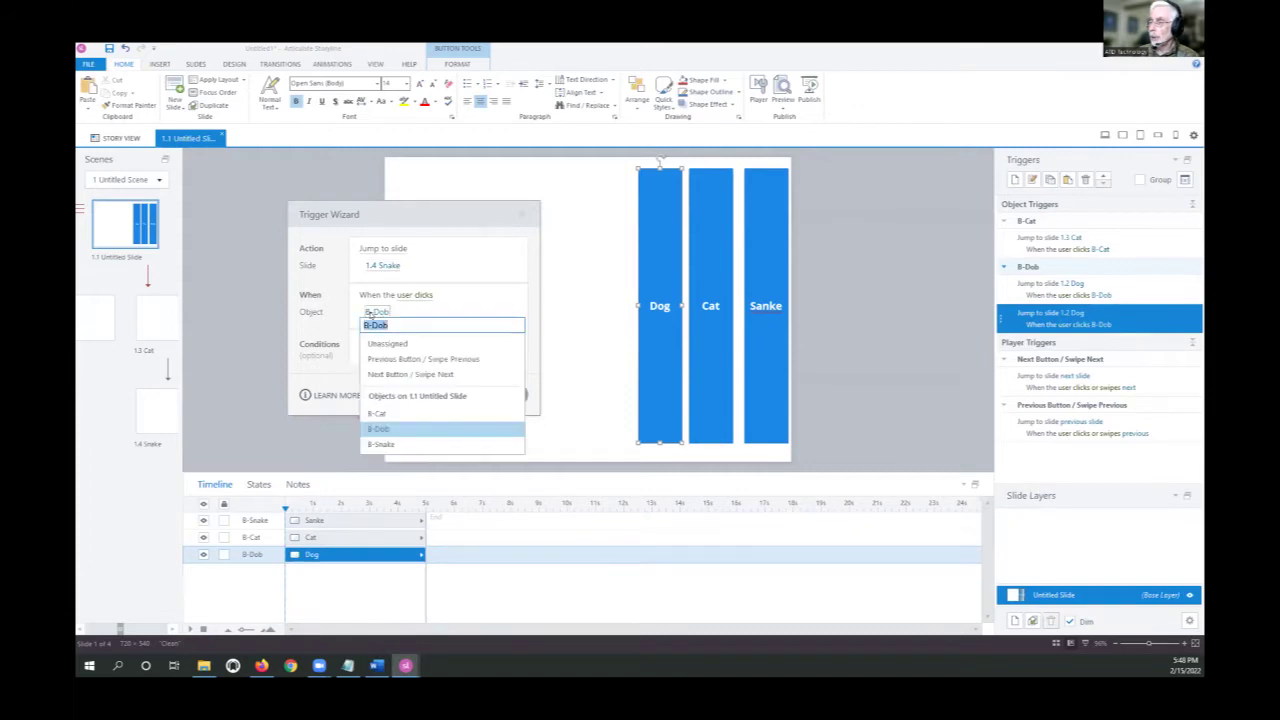
{"action": "left_click", "coordinate": [381, 444]}
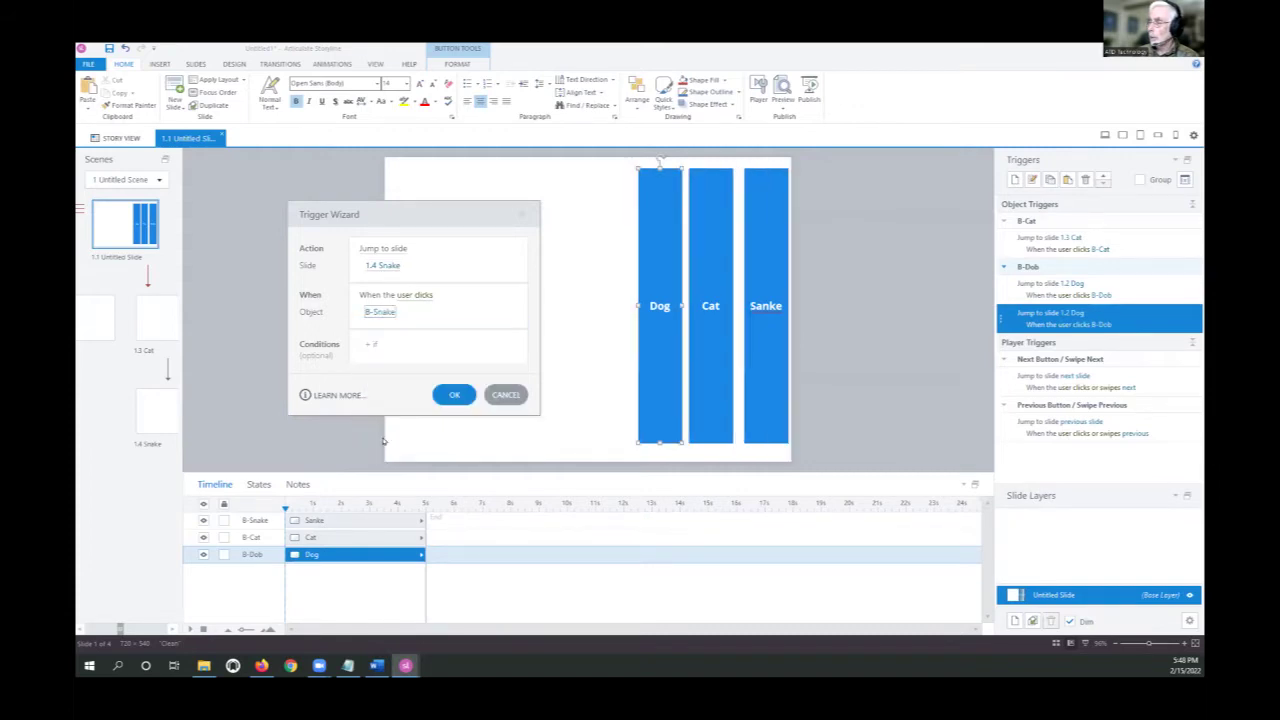
{"action": "left_click", "coordinate": [452, 394]}
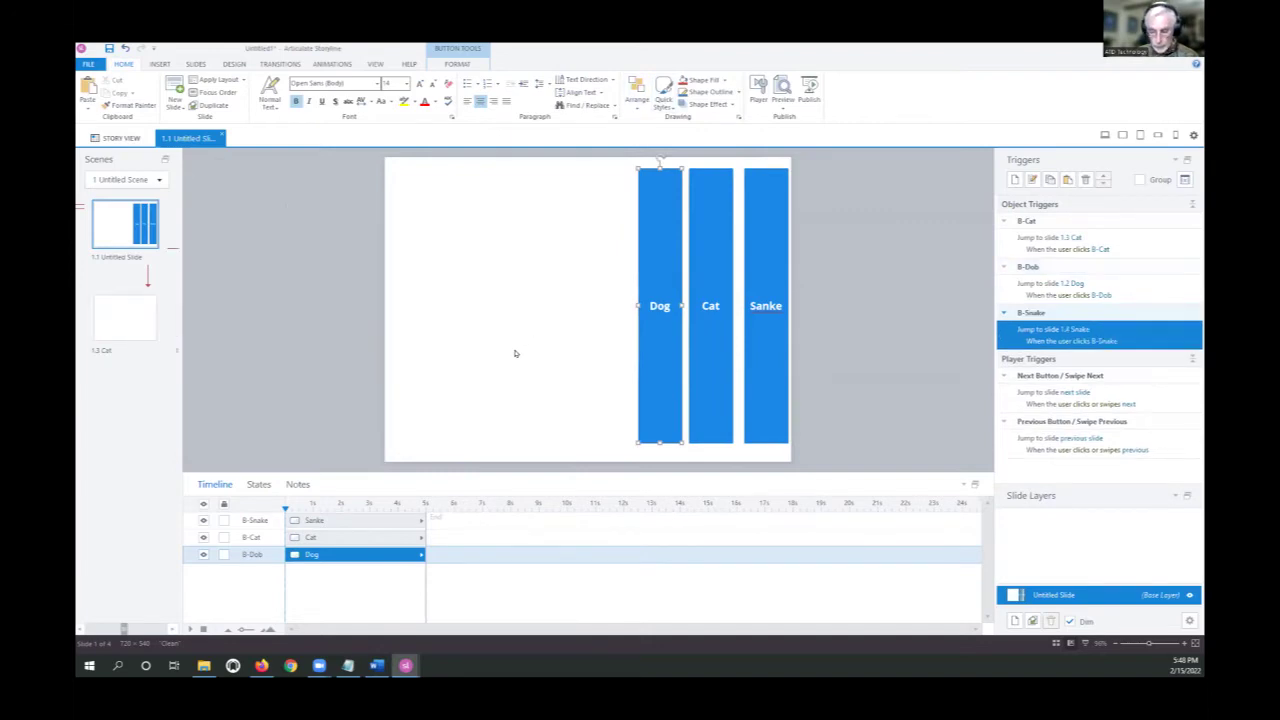
Copy the Dog, Cat and Sanke buttons with their triggers from slide 1.1 onto slide 1.2 Dog
{"action": "left_click", "coordinate": [708, 223], "text": "shift"}
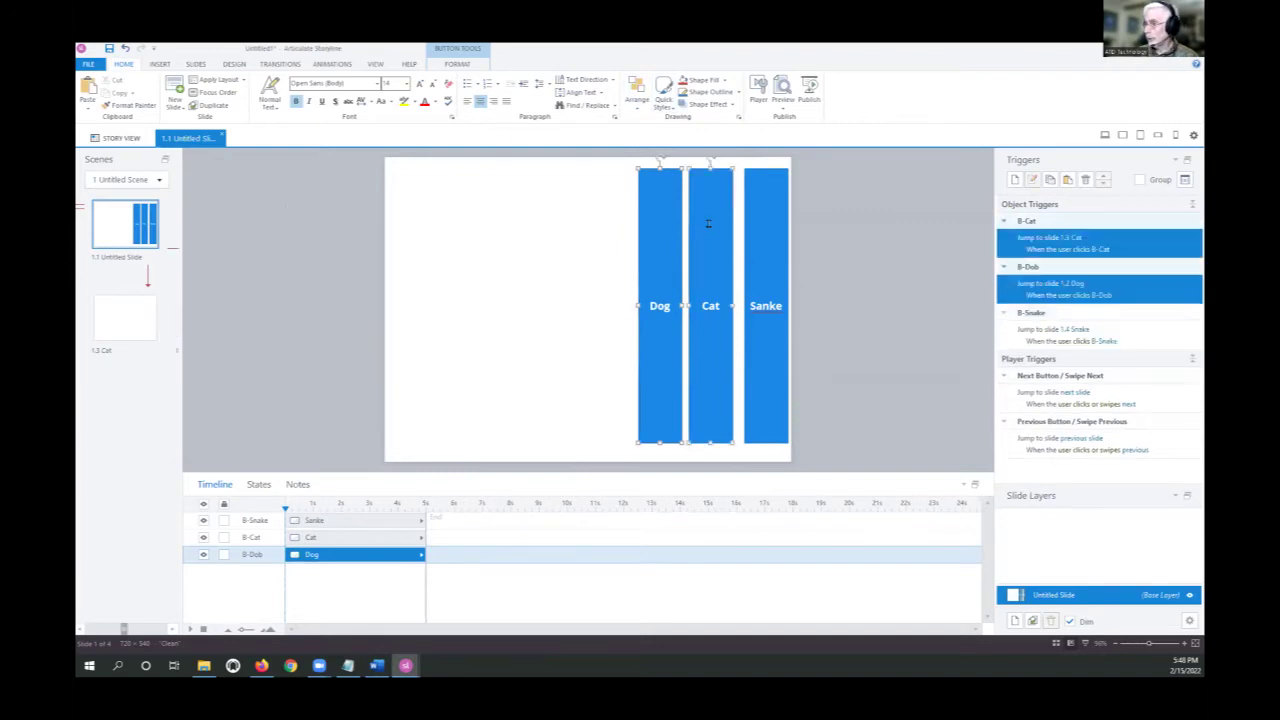
{"action": "left_click", "coordinate": [764, 210], "text": "shift"}
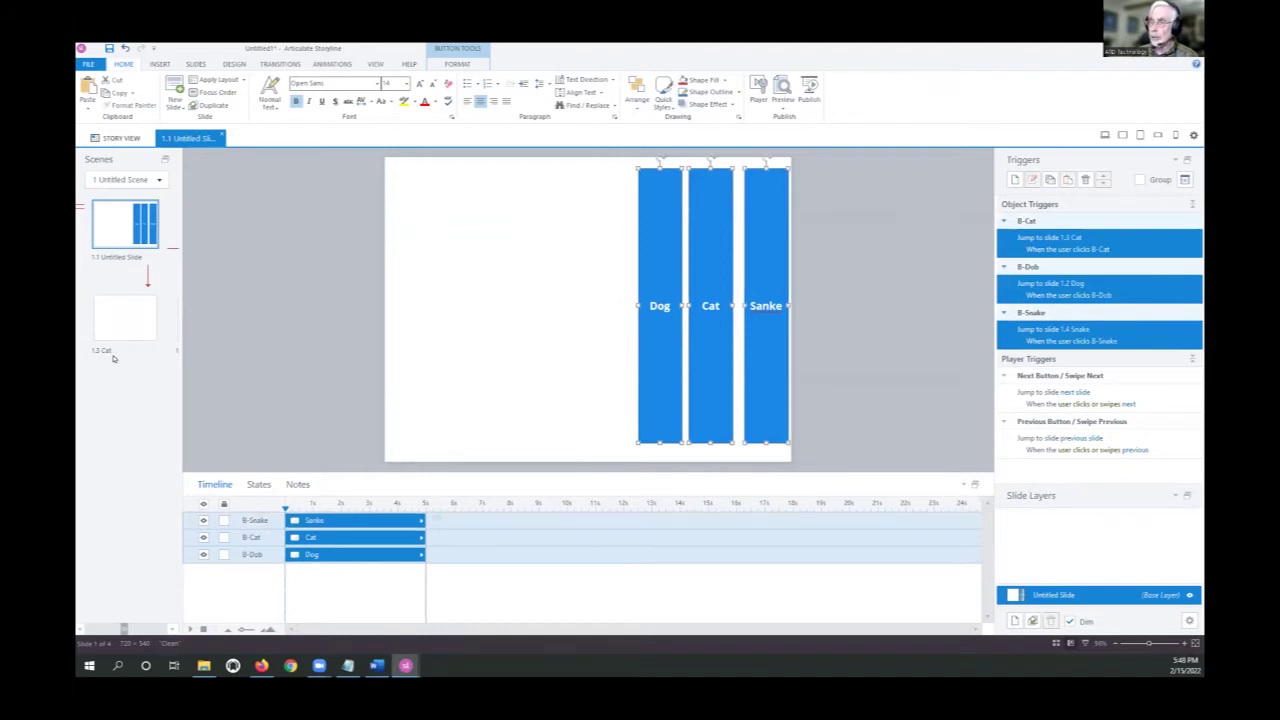
{"action": "left_click", "coordinate": [117, 137]}
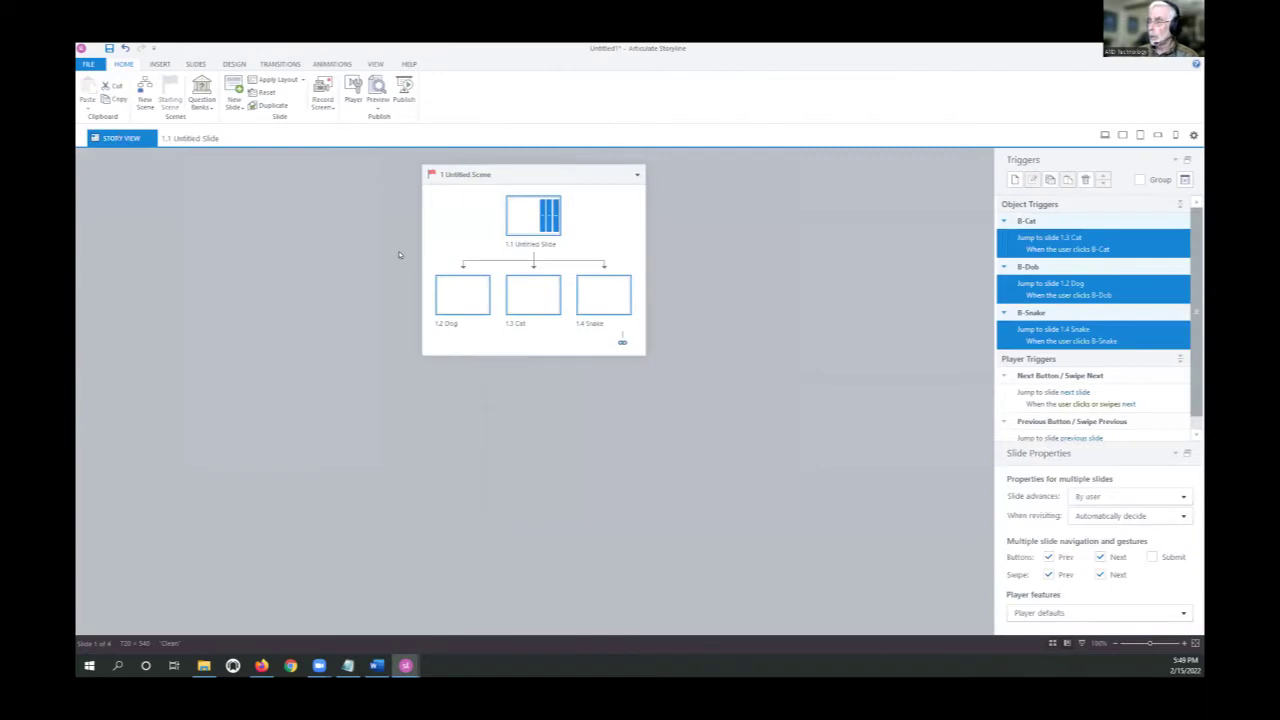
{"action": "left_click", "coordinate": [463, 291]}
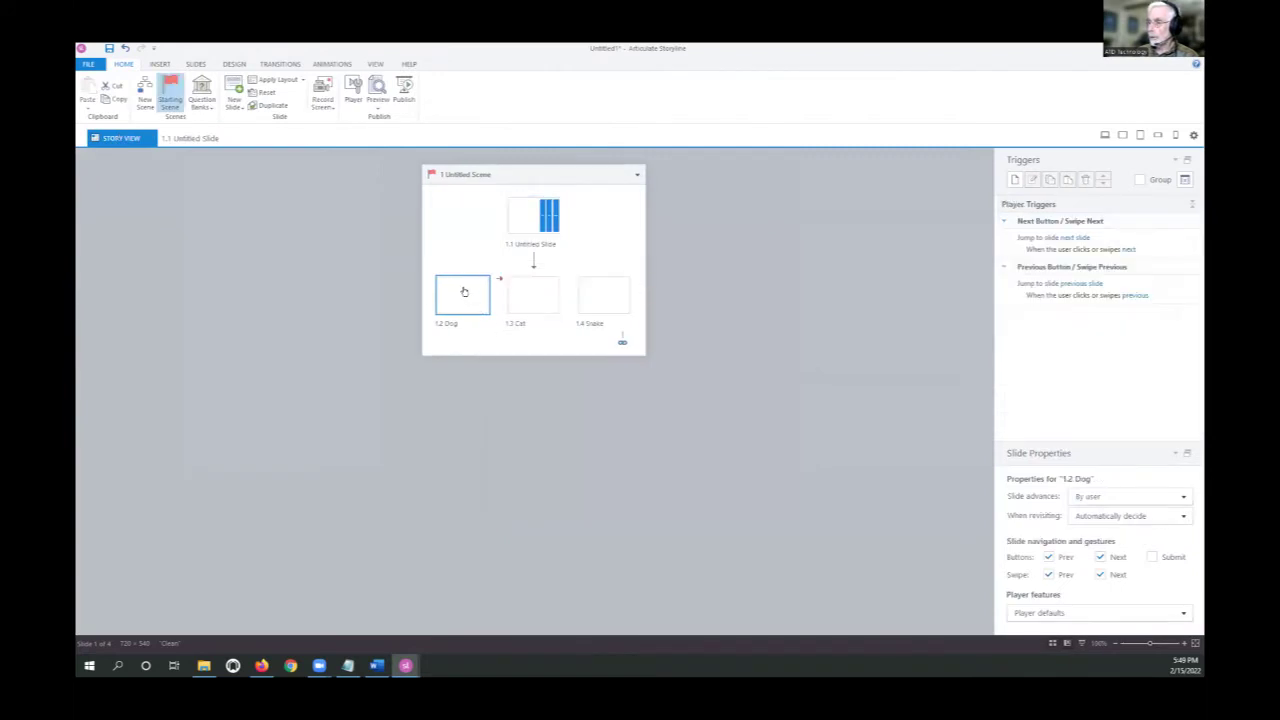
{"action": "double_click", "coordinate": [463, 291]}
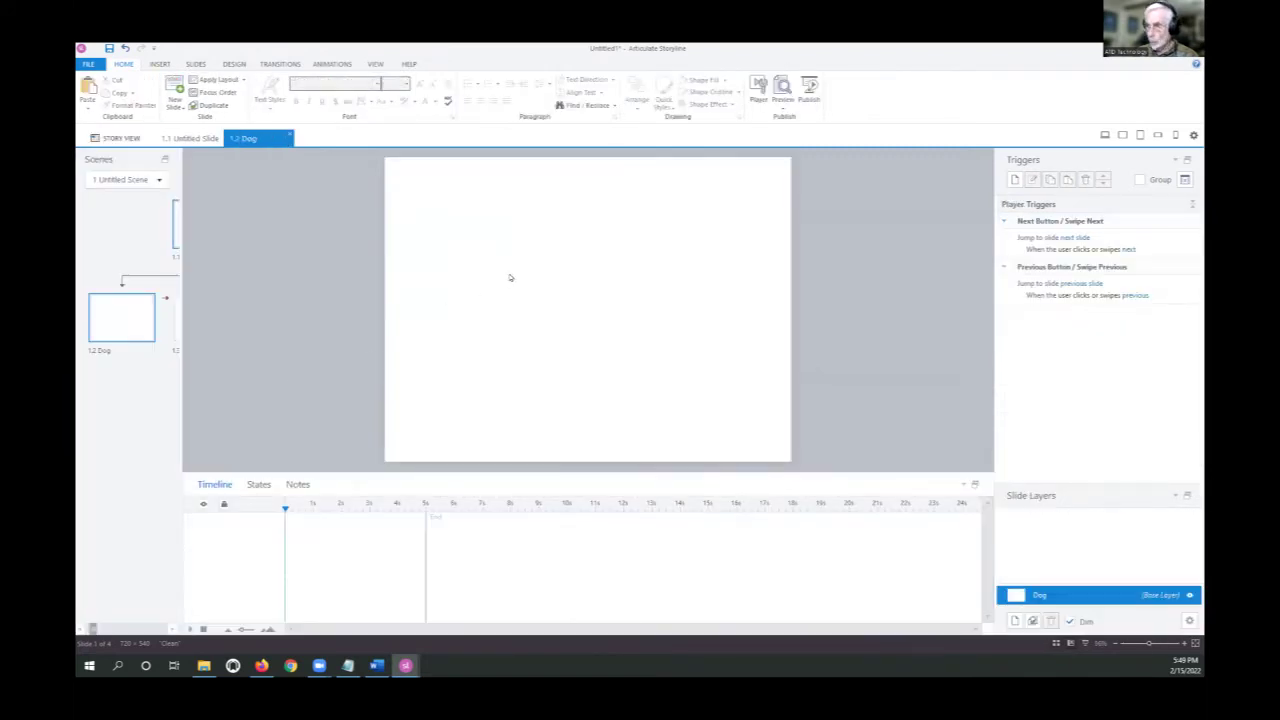
{"action": "key", "text": "ctrl+v"}
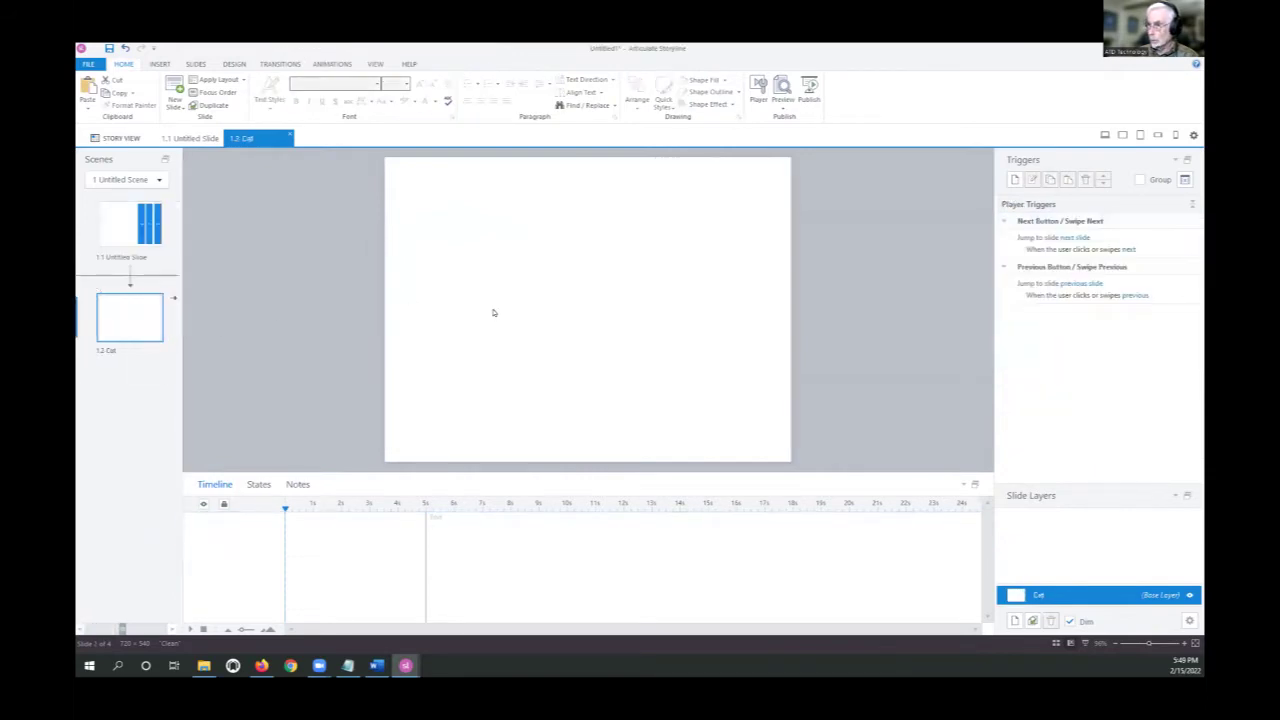
Paste the three copied buttons onto slides 1.3 Cat and 1.4 Snake
{"action": "key", "text": "ctrl+v"}
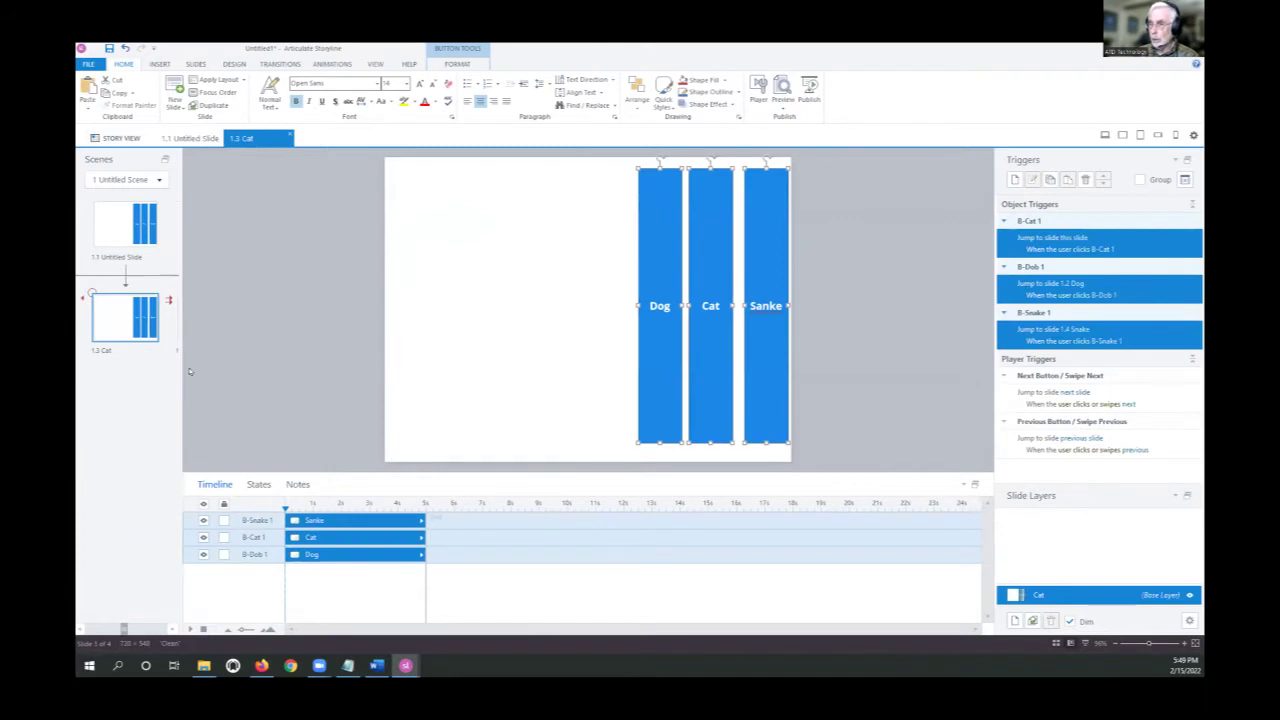
{"action": "left_click_drag", "start_coordinate": [183, 387], "coordinate": [293, 389]}
{"action": "left_click", "coordinate": [196, 270]}
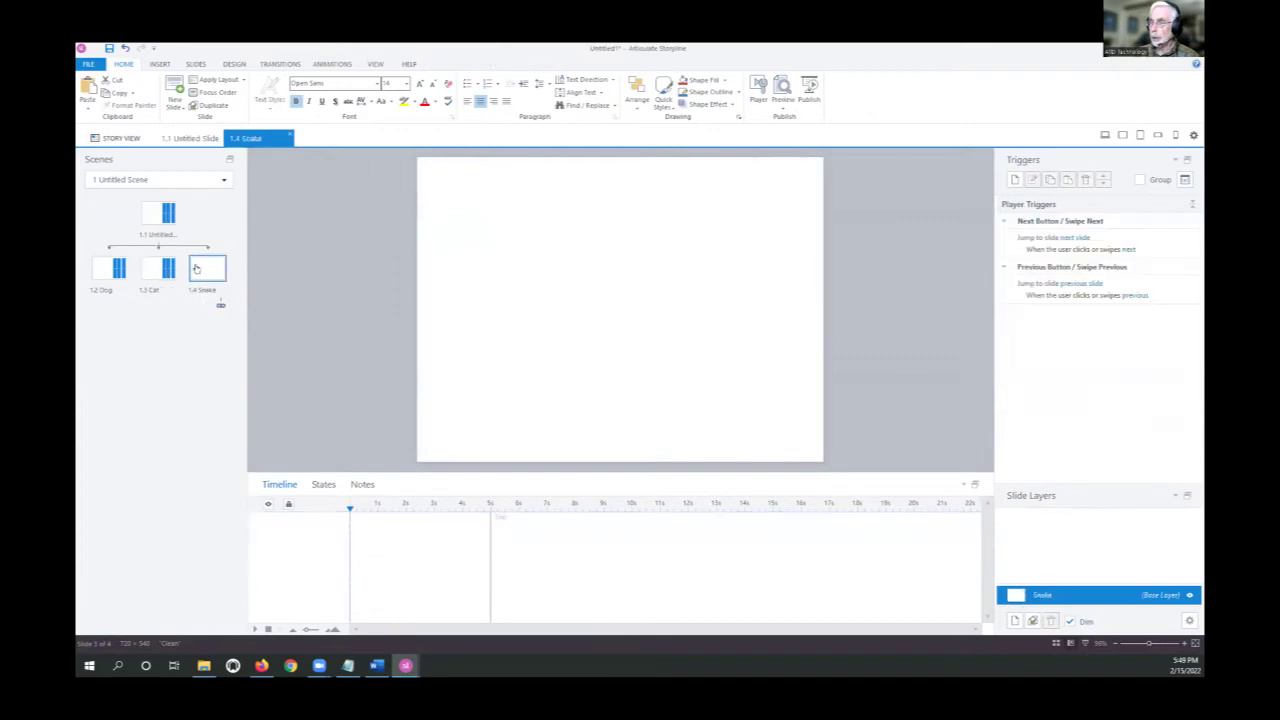
{"action": "key", "text": "ctrl+v"}
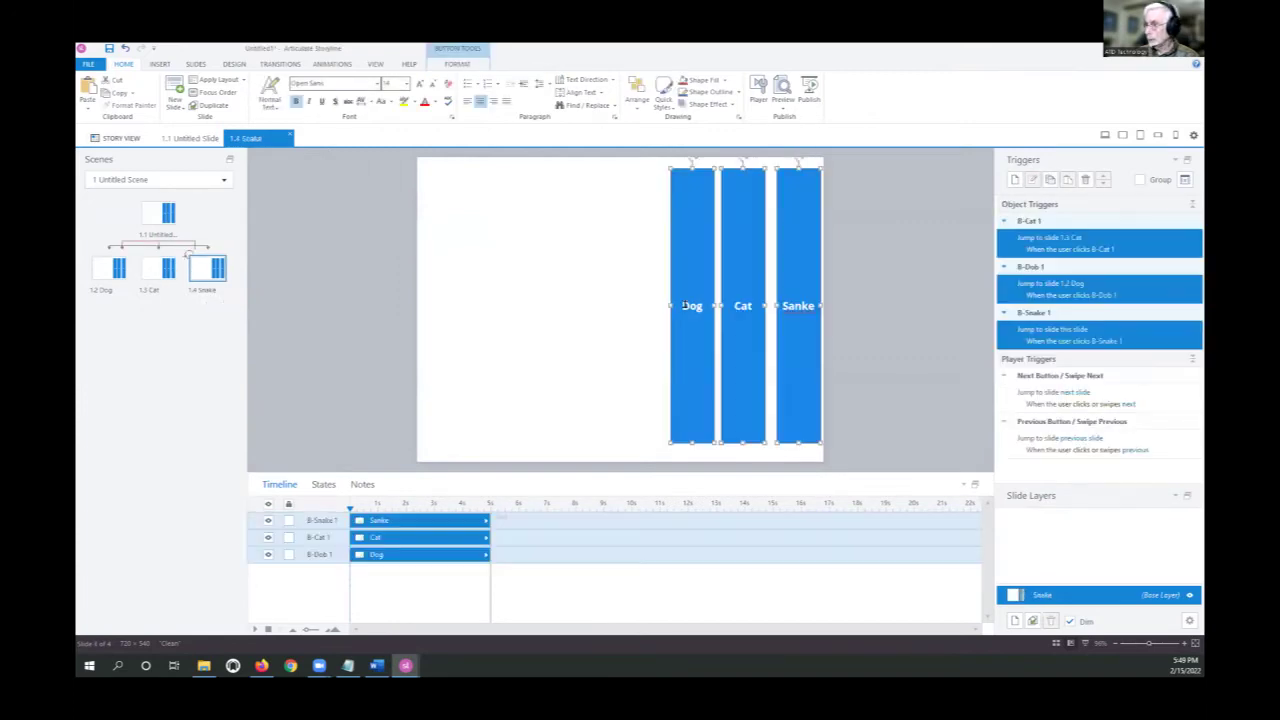
{"action": "left_click", "coordinate": [548, 352]}
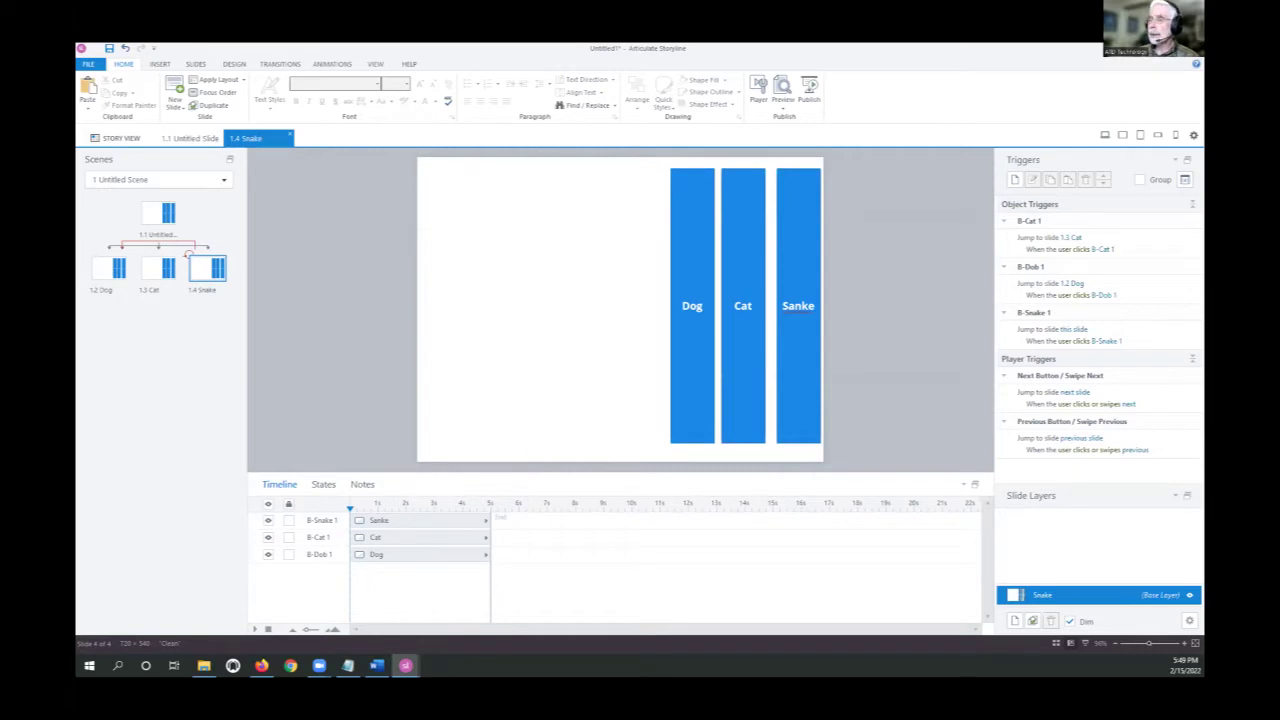
Add a text box reading "Dogs are:" on slide 1.4 Snake and move it so it overlaps the upper end of the Dog button
{"action": "left_click", "coordinate": [160, 64]}
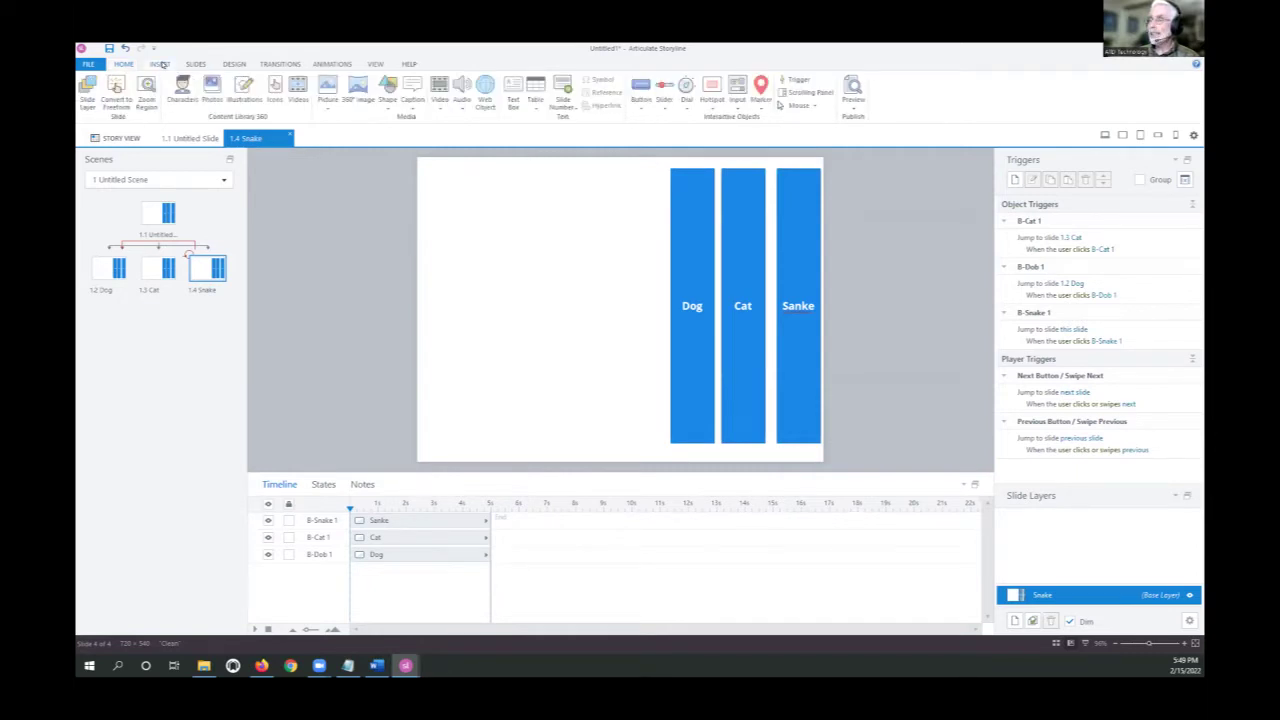
{"action": "left_click", "coordinate": [512, 95]}
{"action": "left_click_drag", "start_coordinate": [451, 204], "coordinate": [522, 216]}
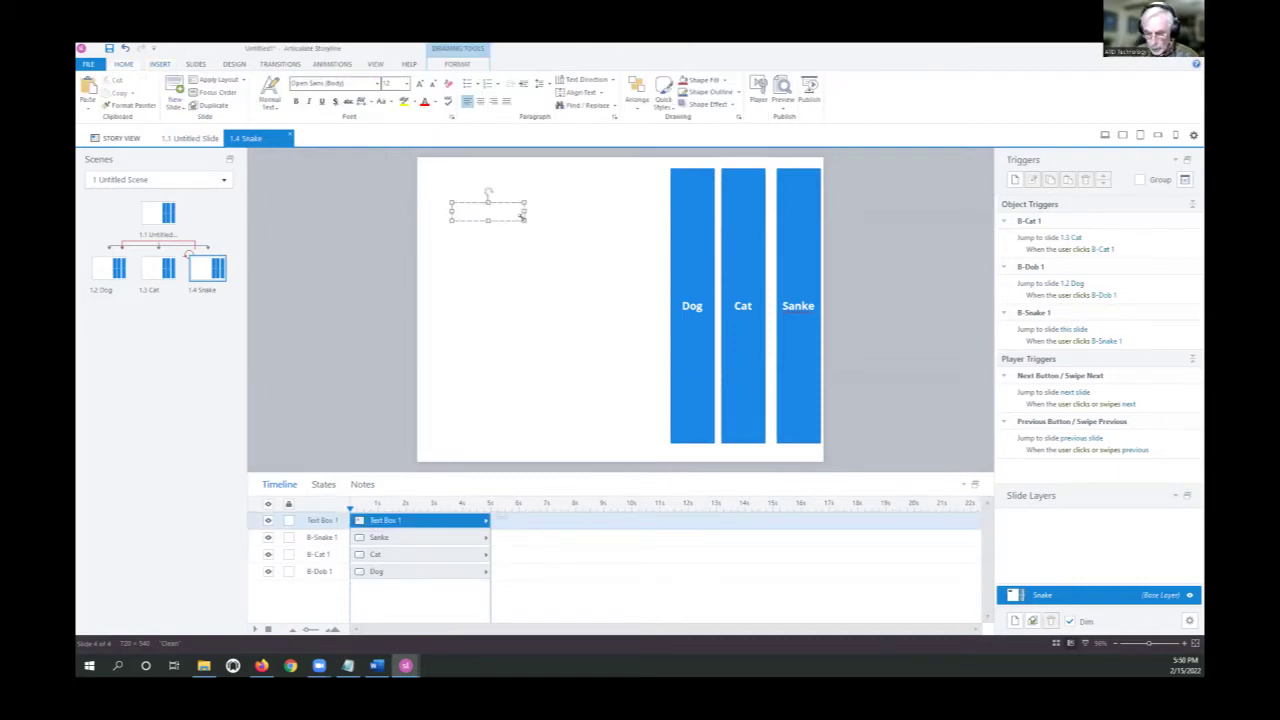
{"action": "type", "text": "Do"}
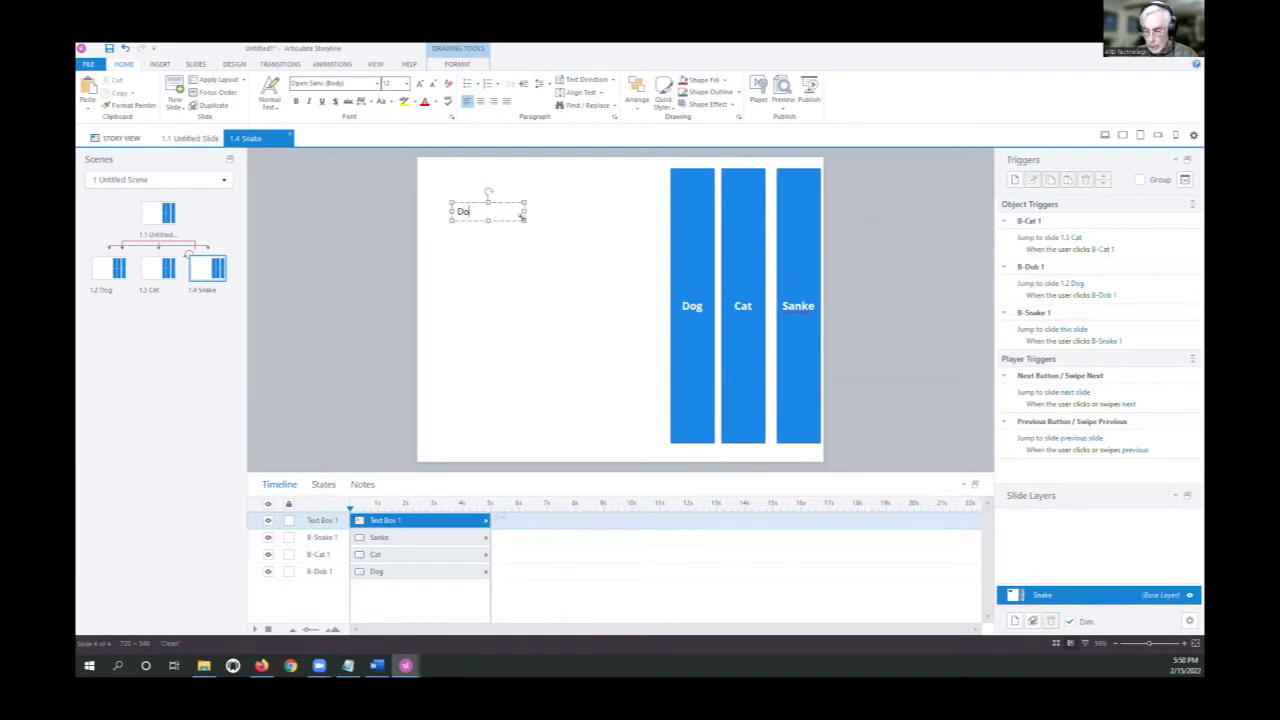
{"action": "type", "text": "gs are"}
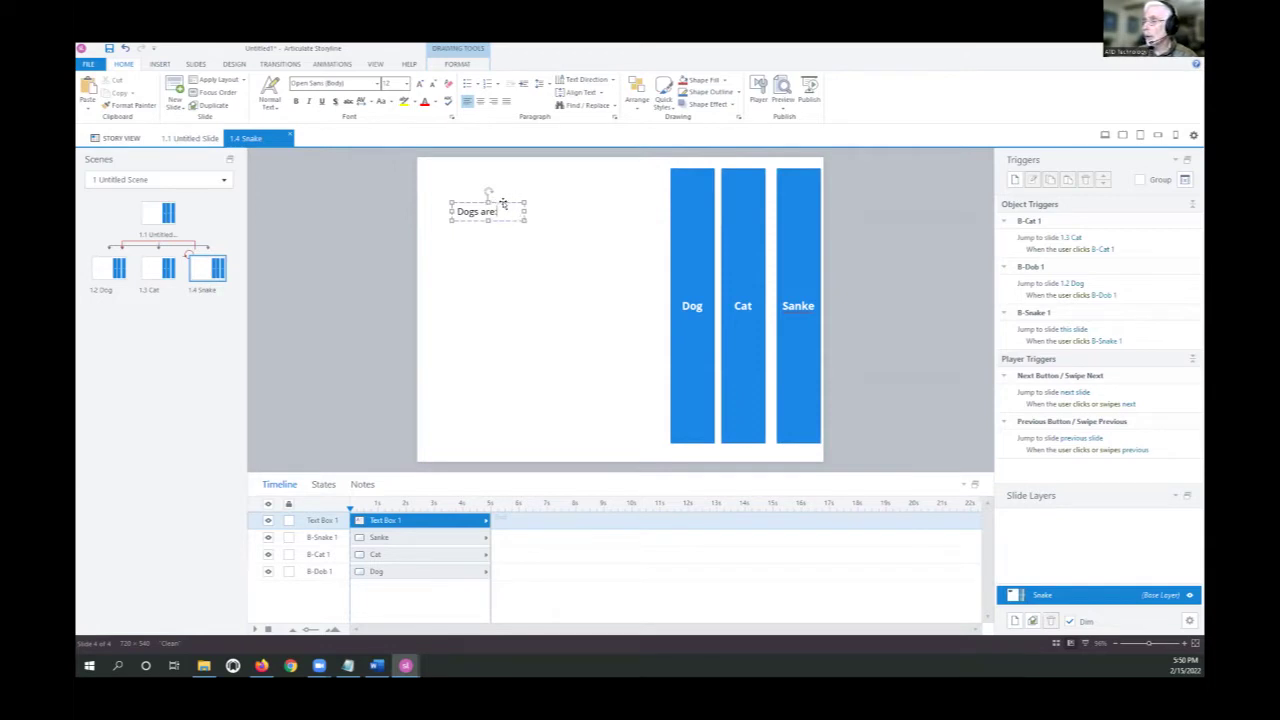
{"action": "left_click", "coordinate": [515, 193]}
{"action": "mouse_move", "coordinate": [715, 168]}
{"action": "left_mouse_down"}
{"action": "mouse_move", "coordinate": [775, 176]}
{"action": "mouse_move", "coordinate": [720, 170]}
{"action": "mouse_move", "coordinate": [714, 183]}
{"action": "left_mouse_up"}
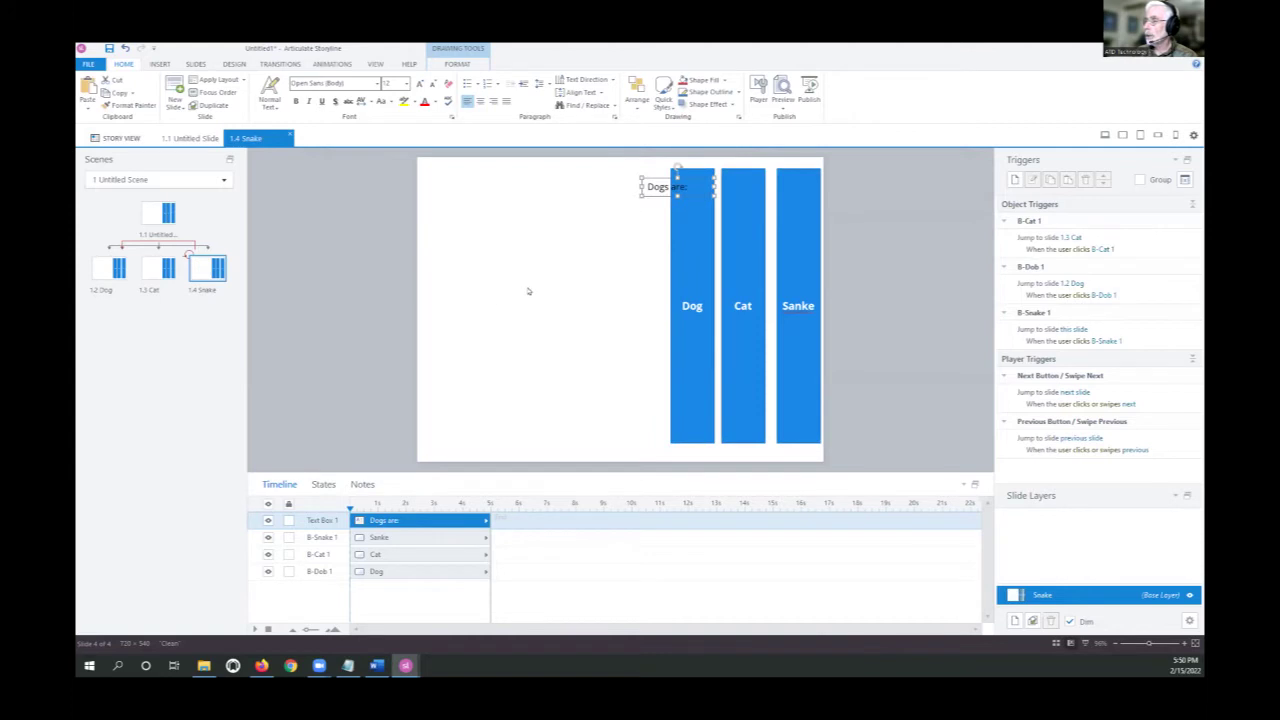
{"action": "left_click", "coordinate": [528, 291]}
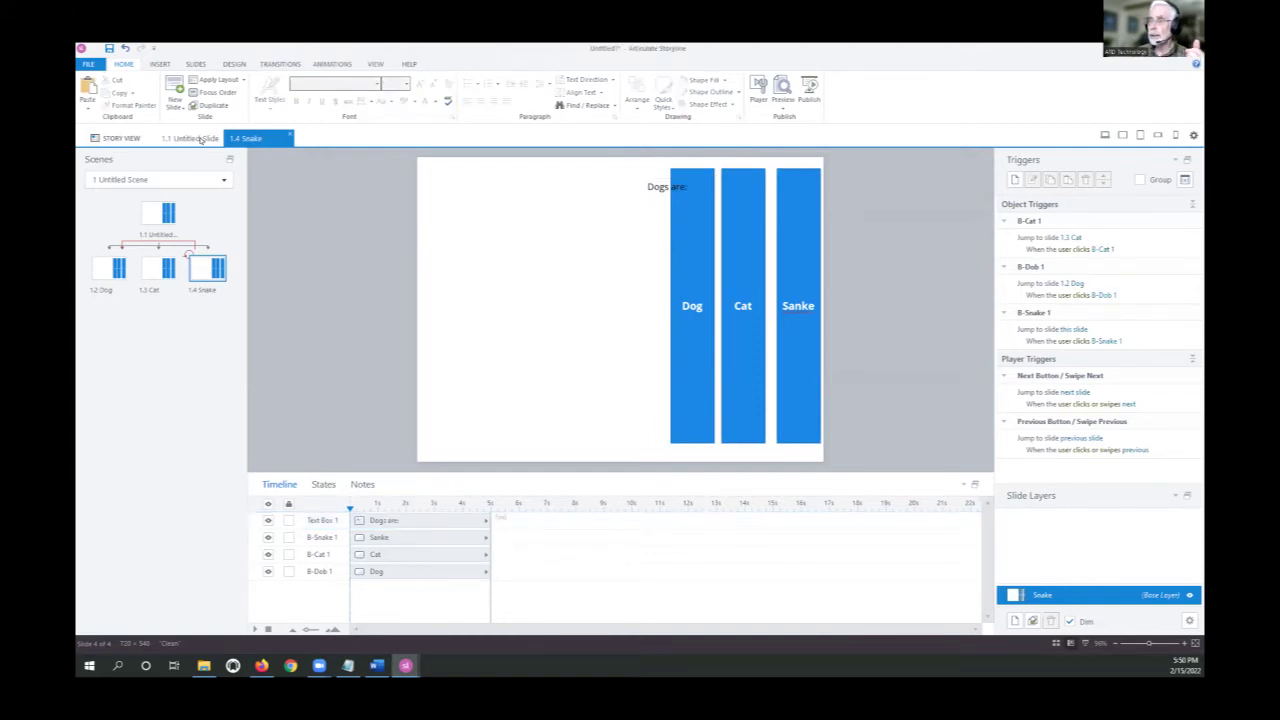
{"action": "left_click", "coordinate": [158, 64]}
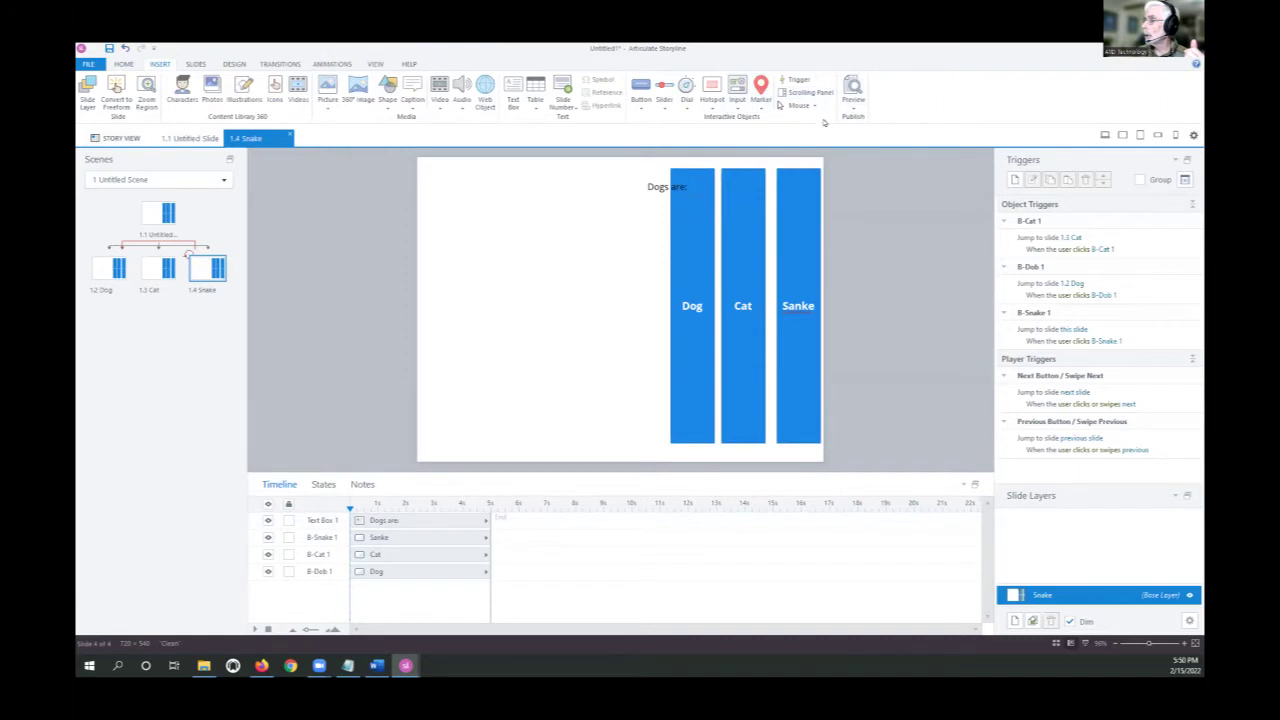
Add a scrolling panel filling the blank area beside the Dog button and place the "Dogs are:" text box inside its upper end
{"action": "left_click", "coordinate": [805, 91]}
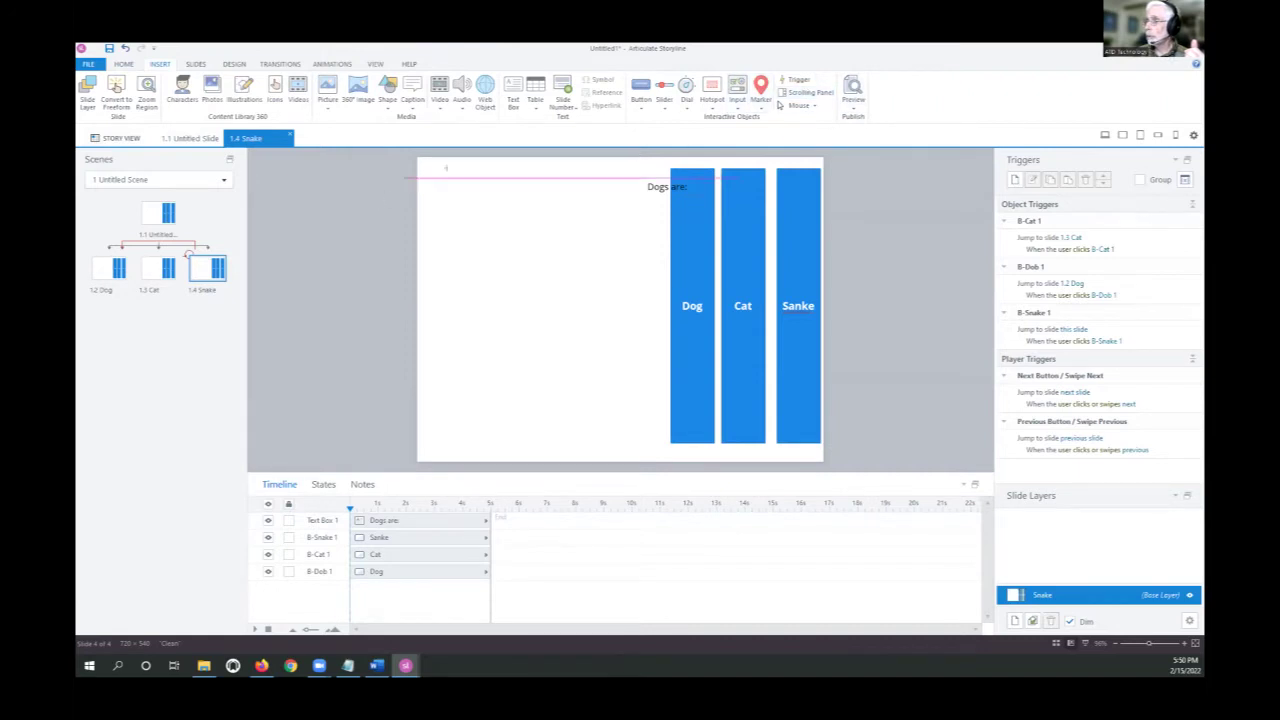
{"action": "mouse_move", "coordinate": [434, 171]}
{"action": "left_mouse_down"}
{"action": "mouse_move", "coordinate": [583, 403]}
{"action": "mouse_move", "coordinate": [647, 441]}
{"action": "left_mouse_up"}
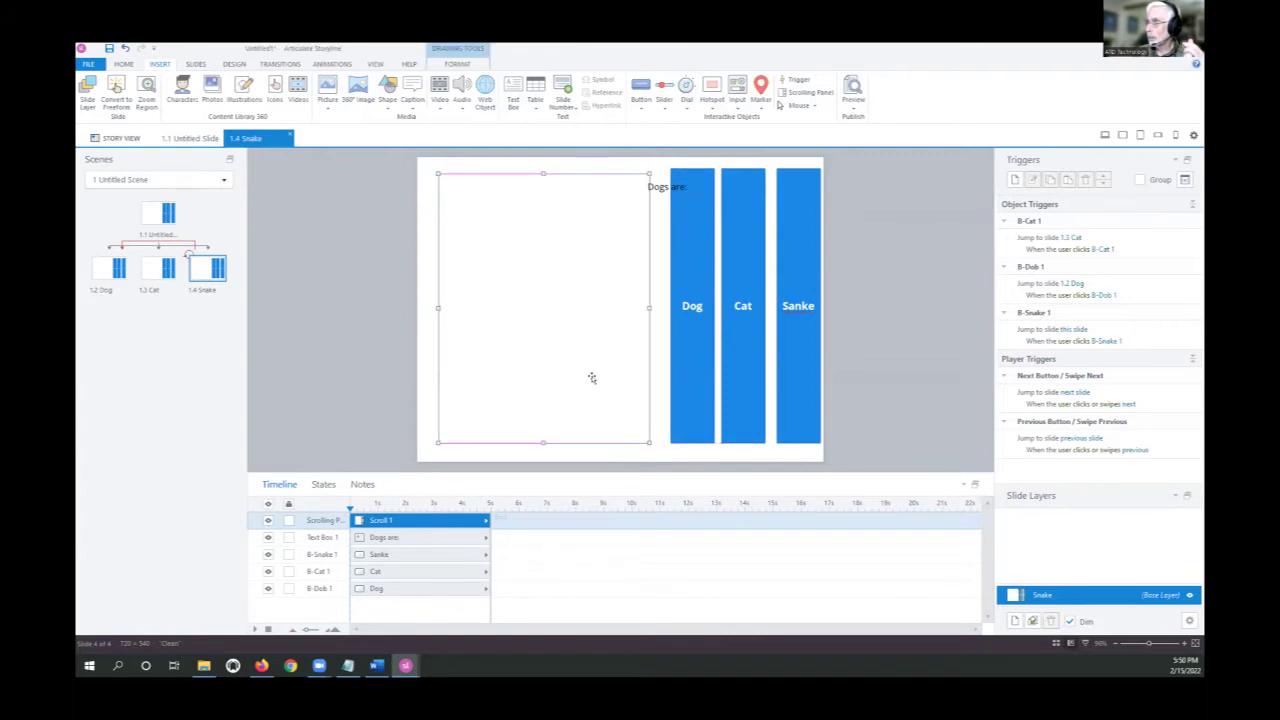
{"action": "left_click", "coordinate": [657, 182]}
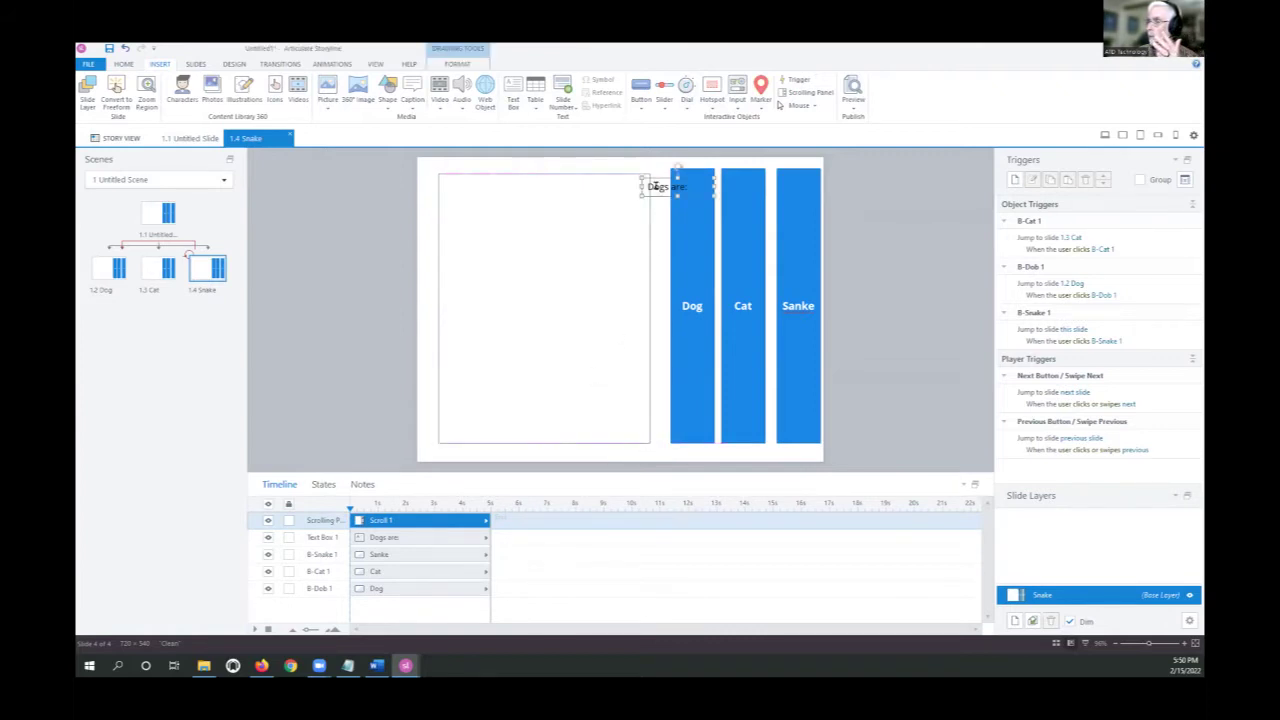
{"action": "left_click_drag", "start_coordinate": [657, 180], "coordinate": [469, 183]}
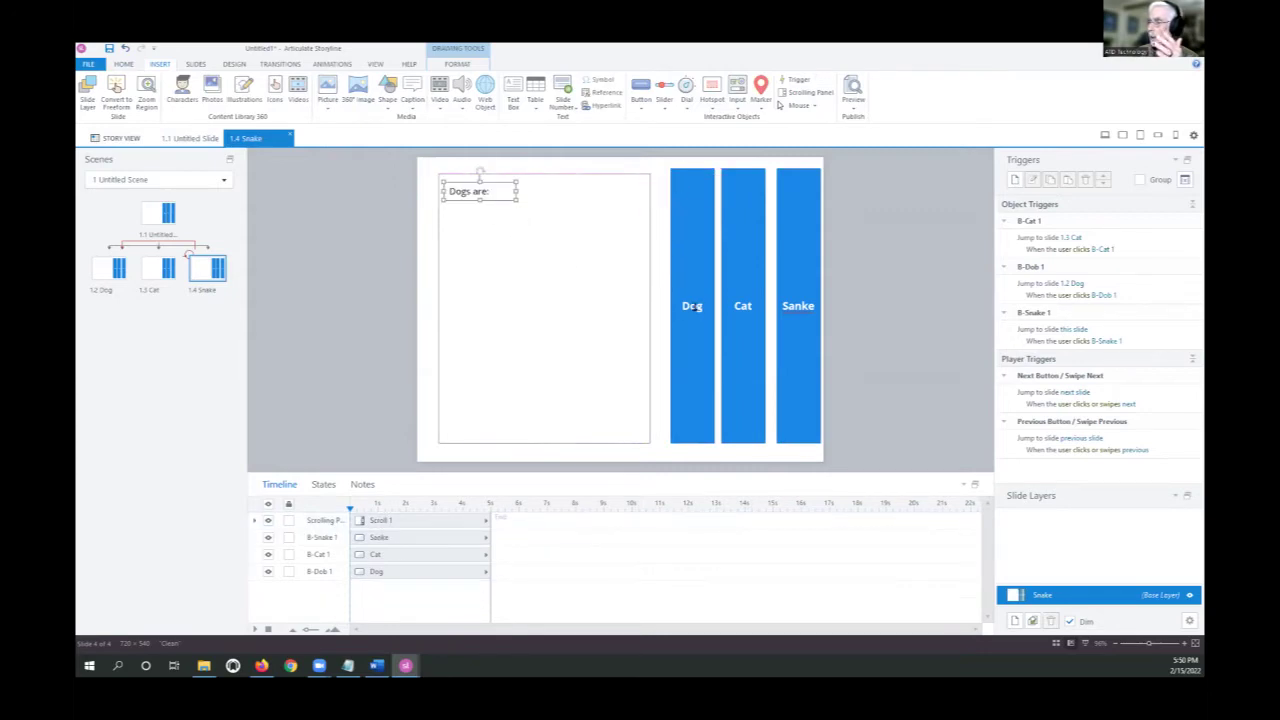
{"action": "left_click", "coordinate": [647, 307]}
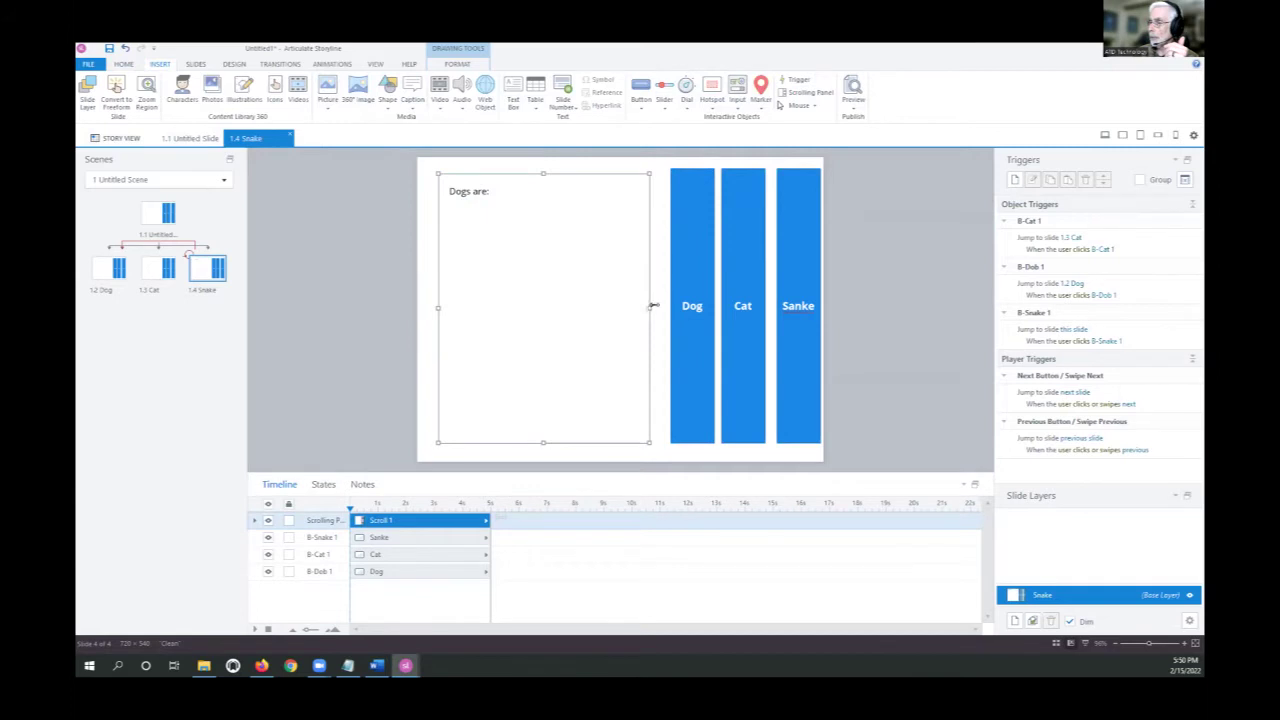
{"action": "mouse_move", "coordinate": [652, 305]}
{"action": "left_mouse_down"}
{"action": "mouse_move", "coordinate": [680, 314]}
{"action": "mouse_move", "coordinate": [660, 308]}
{"action": "left_mouse_up"}
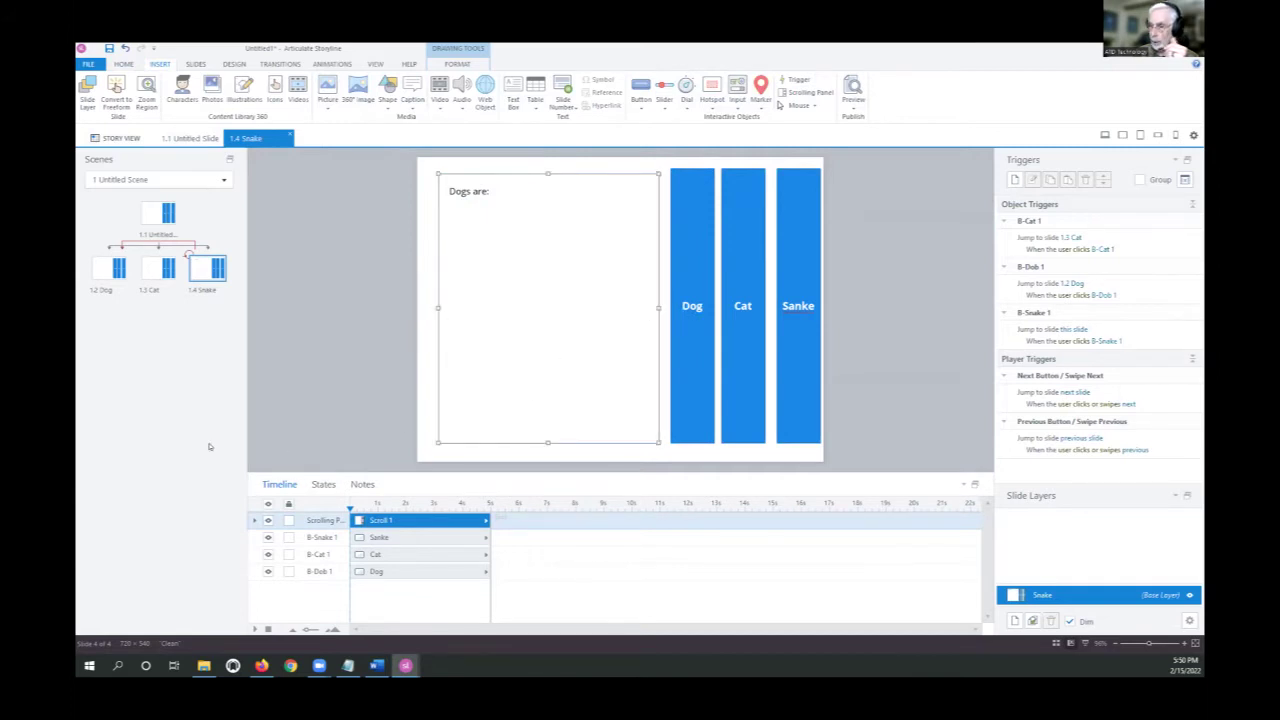
Copy the Lorem ipsum text from greeking.txt in Notepad and start a new line below "Dogs are:" on slide 1.4 Snake
{"action": "left_click", "coordinate": [347, 665]}
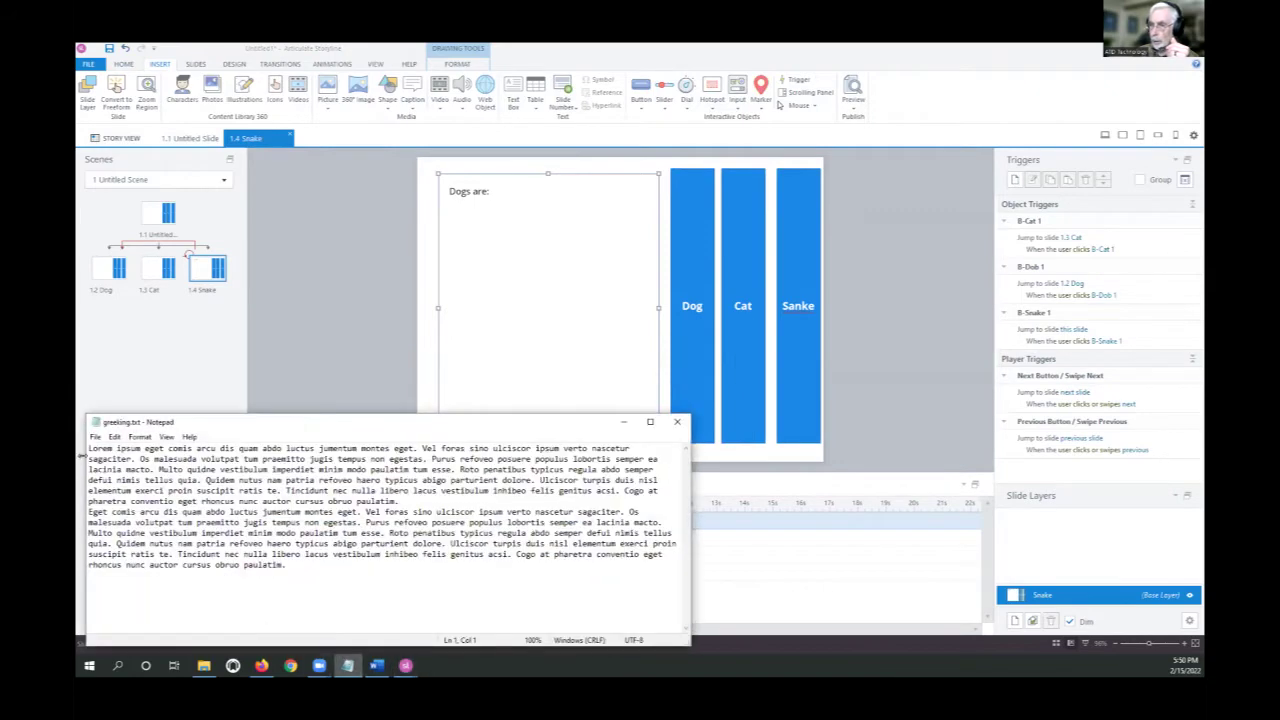
{"action": "left_click_drag", "start_coordinate": [86, 448], "coordinate": [273, 533]}
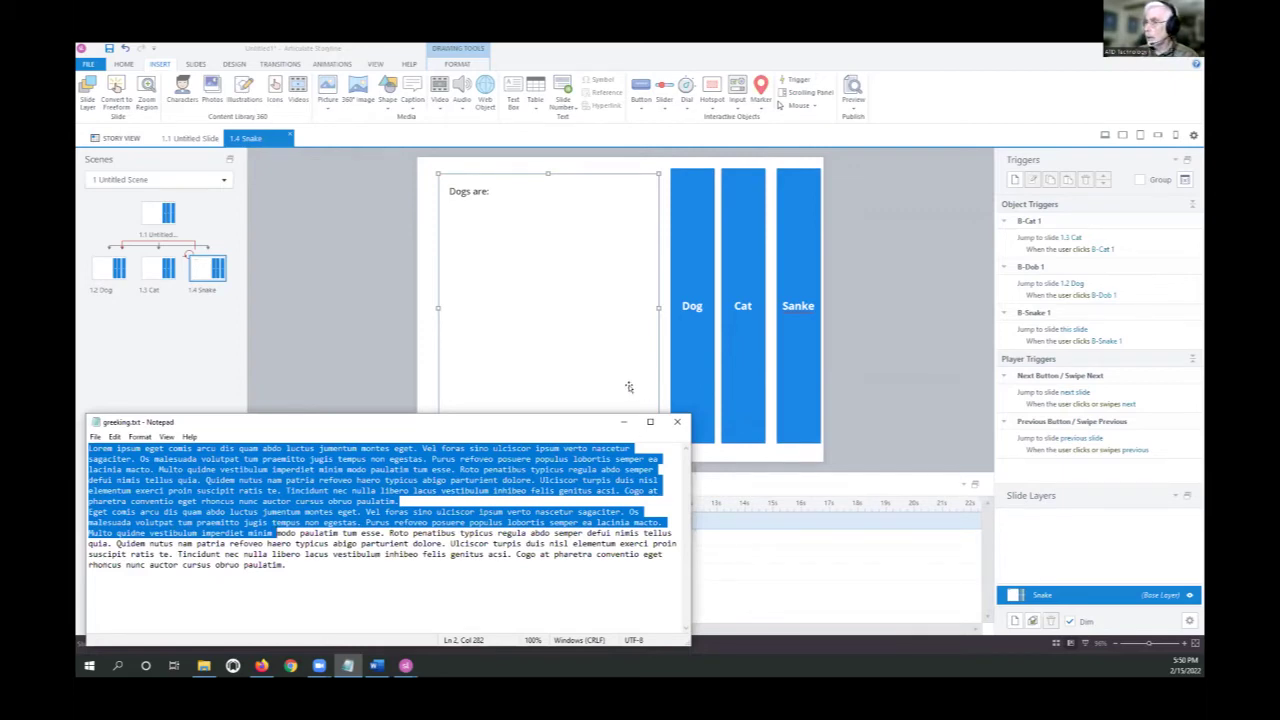
{"action": "left_click", "coordinate": [545, 215]}
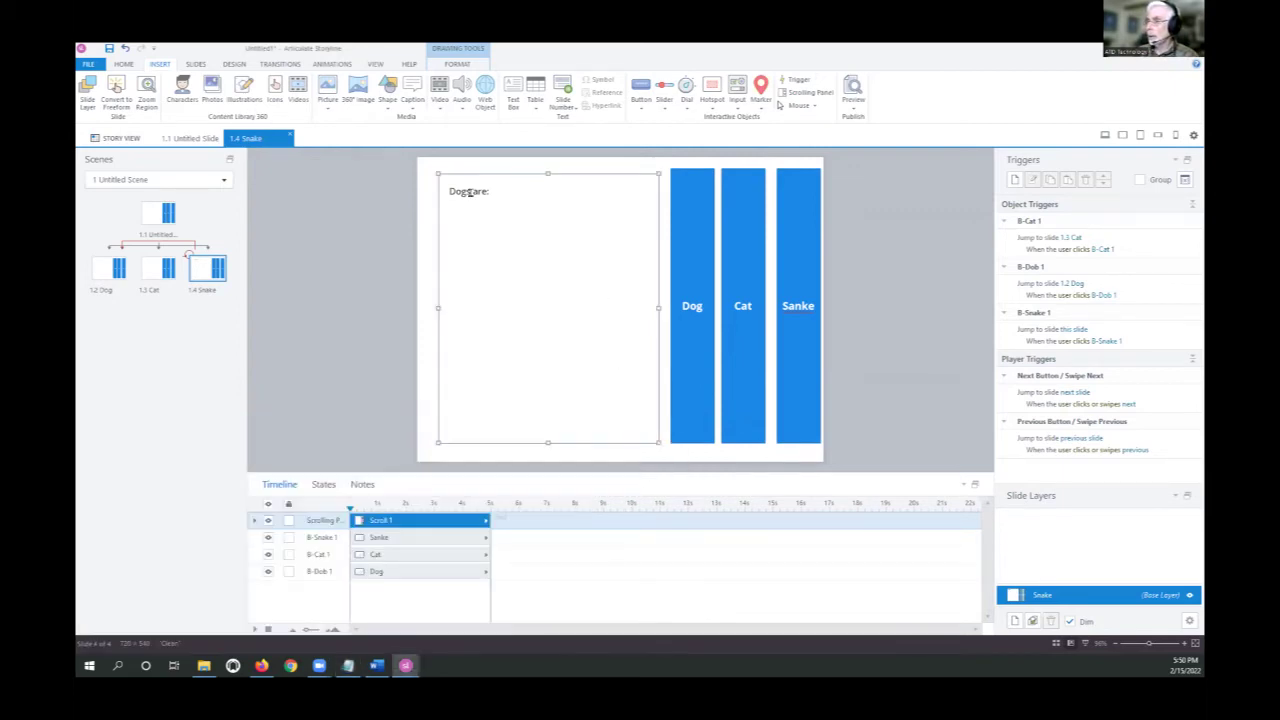
{"action": "left_click", "coordinate": [465, 191]}
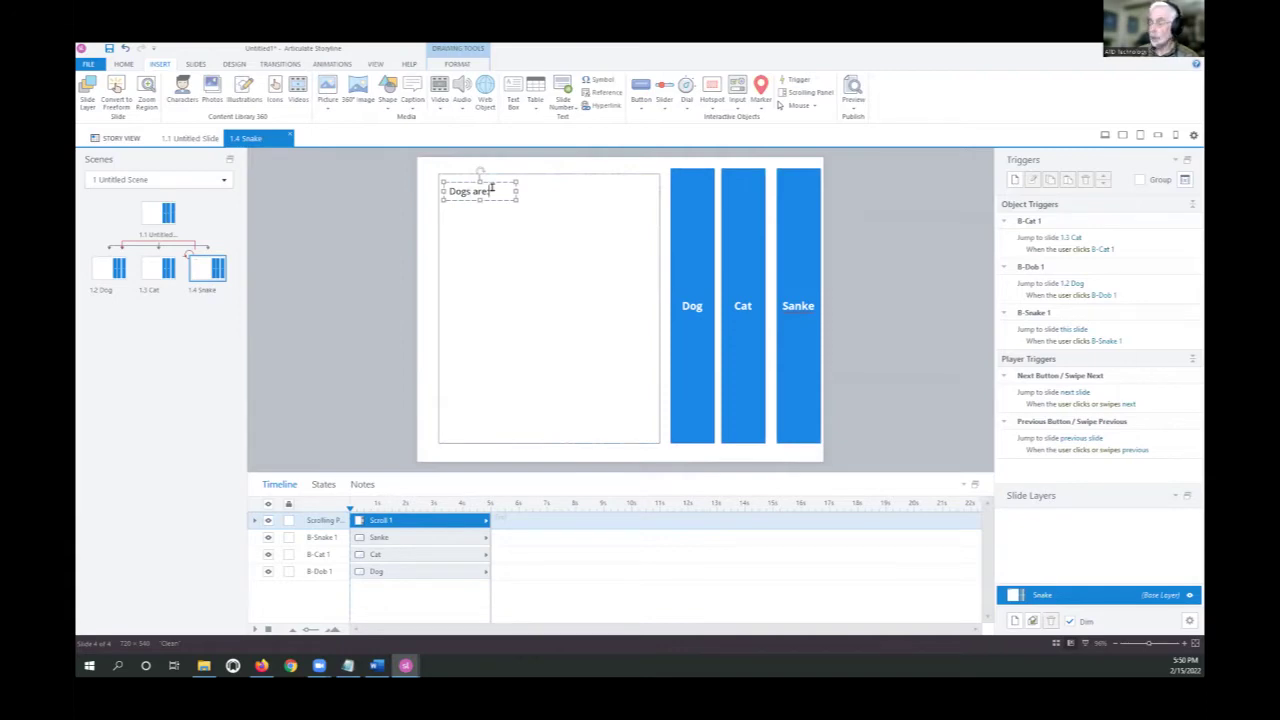
{"action": "key", "text": "Return"}
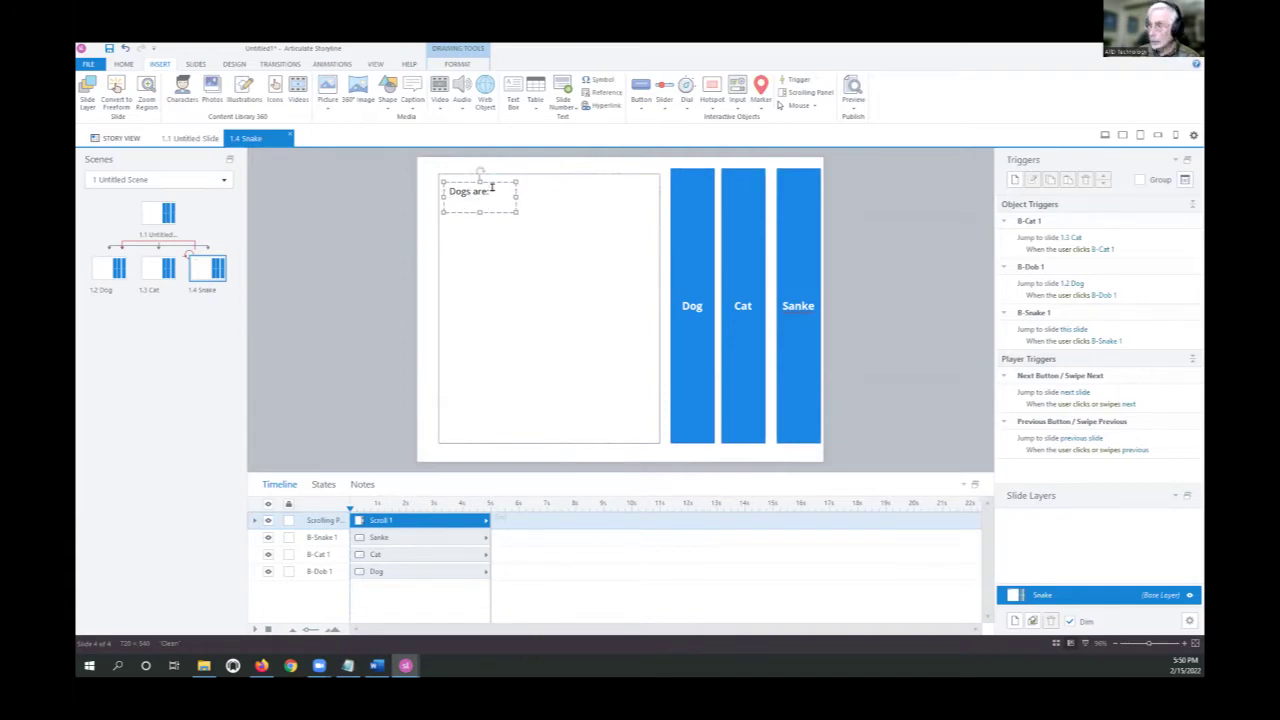
Widen the "Dogs are:" text box to nearly the full width of the scrolling panel and paste the copied Lorem ipsum text below that line
{"action": "key", "text": "ctrl+v"}
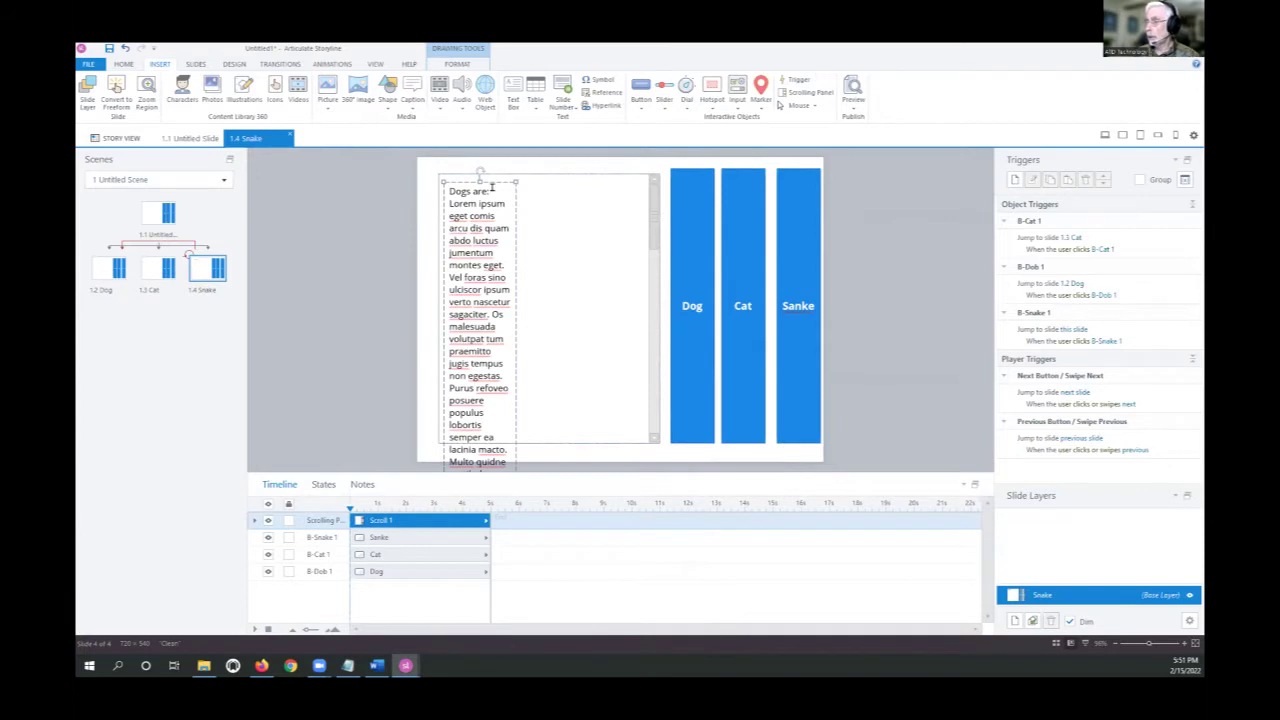
{"action": "key", "text": "ctrl+z"}
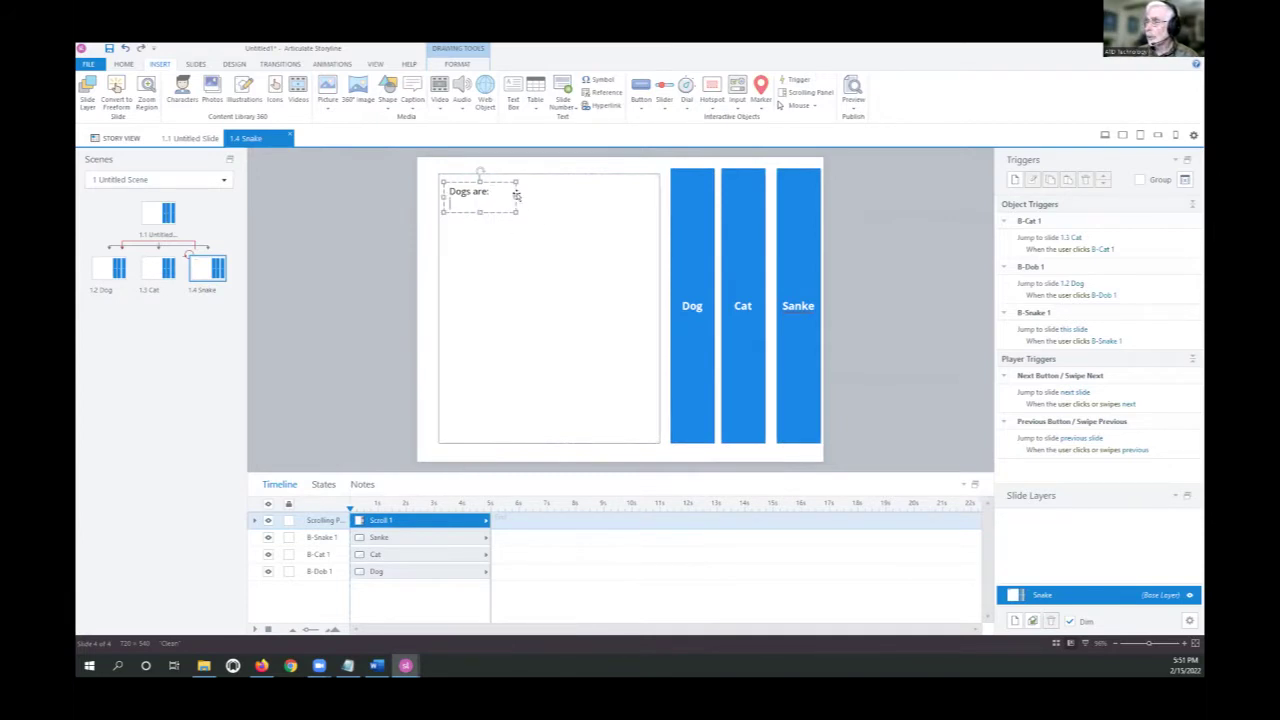
{"action": "left_click_drag", "start_coordinate": [517, 196], "coordinate": [655, 197]}
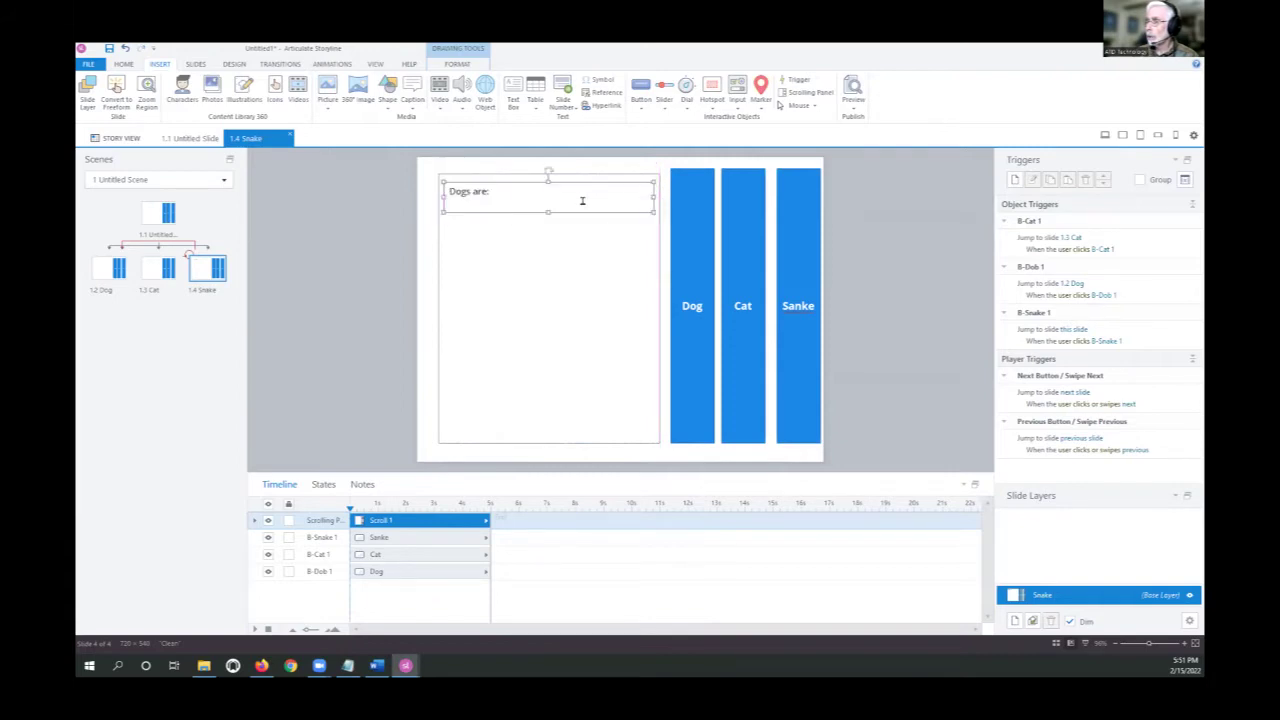
{"action": "left_click", "coordinate": [489, 201]}
{"action": "key", "text": "ctrl+v"}
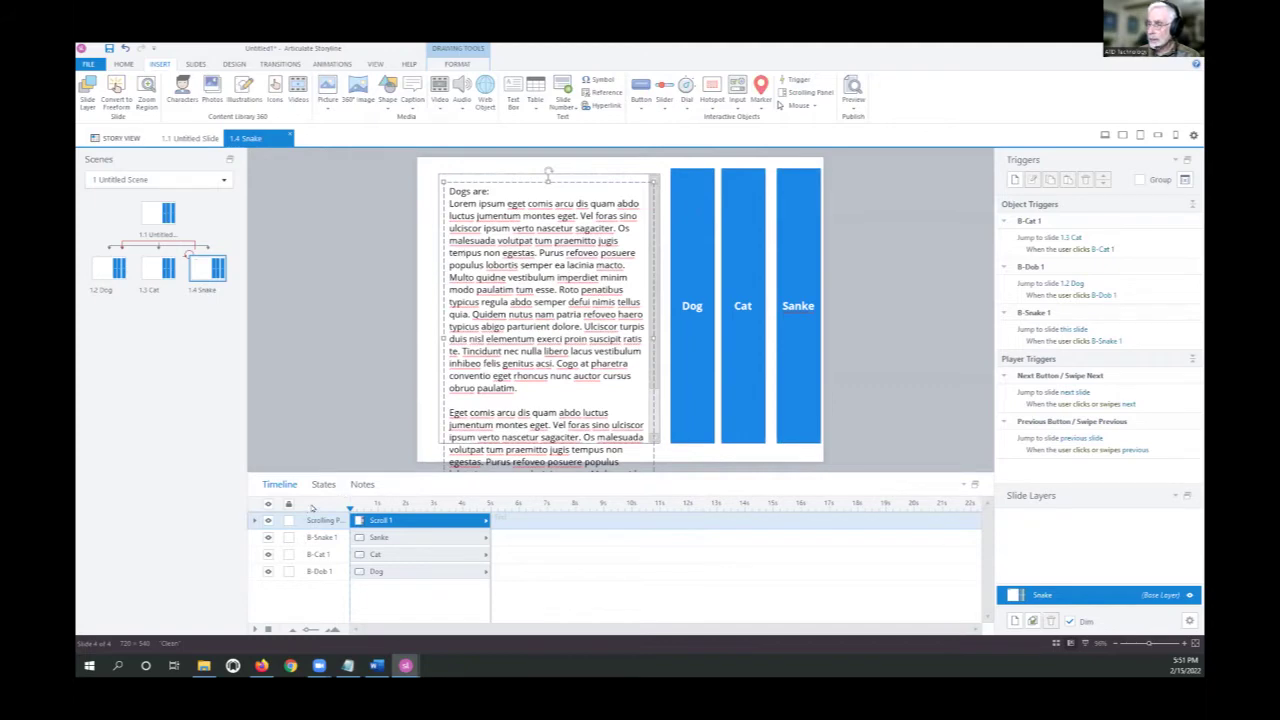
{"action": "left_click", "coordinate": [381, 330]}
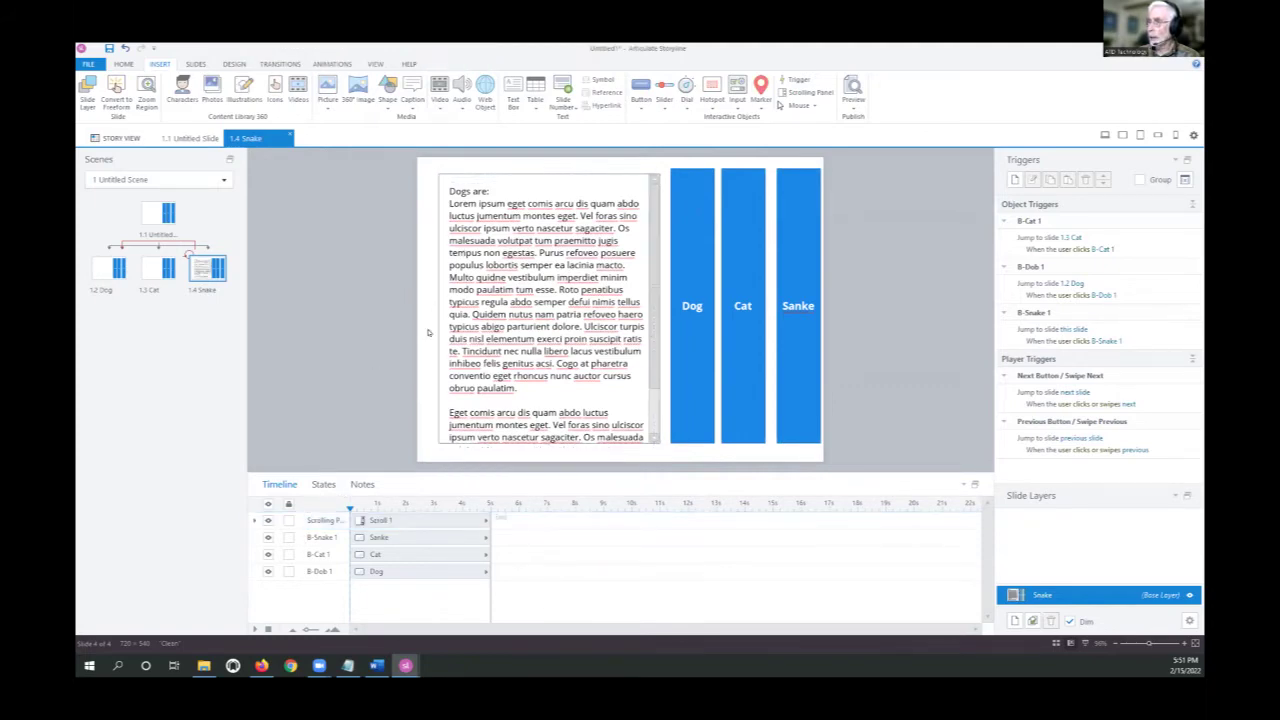
Copy the filled scrolling panel from slide 1.4 Snake onto slide 1.3 Cat
{"action": "left_click", "coordinate": [438, 181]}
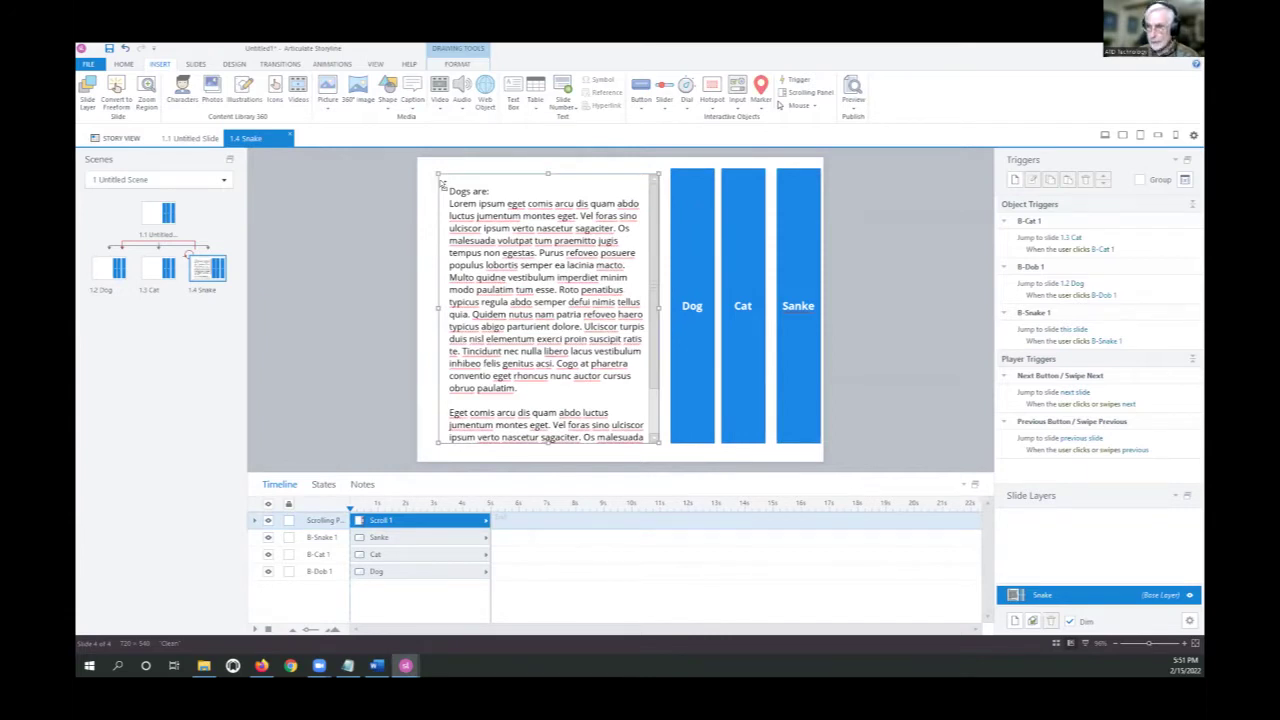
{"action": "left_click", "coordinate": [160, 268]}
{"action": "key", "text": "ctrl+v"}
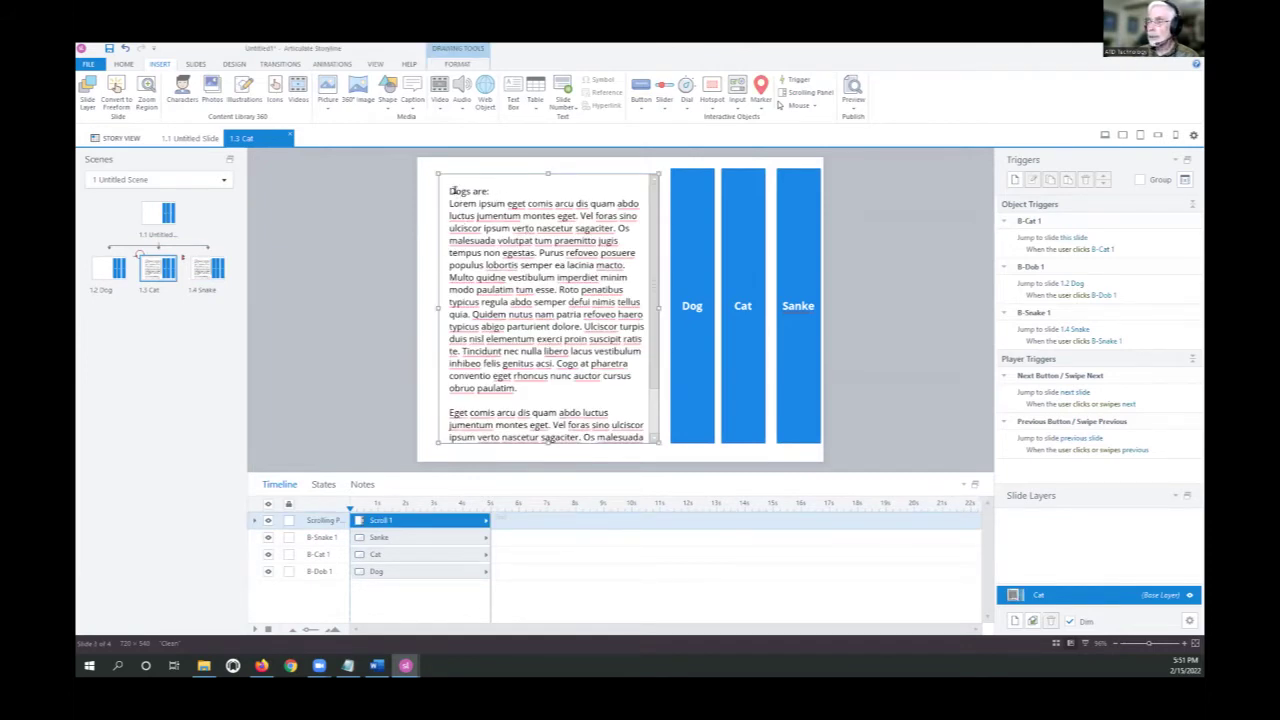
Change the first line of the scrolling panel text on slide 1.3 Cat to "Cats are:"
{"action": "left_click", "coordinate": [453, 190]}
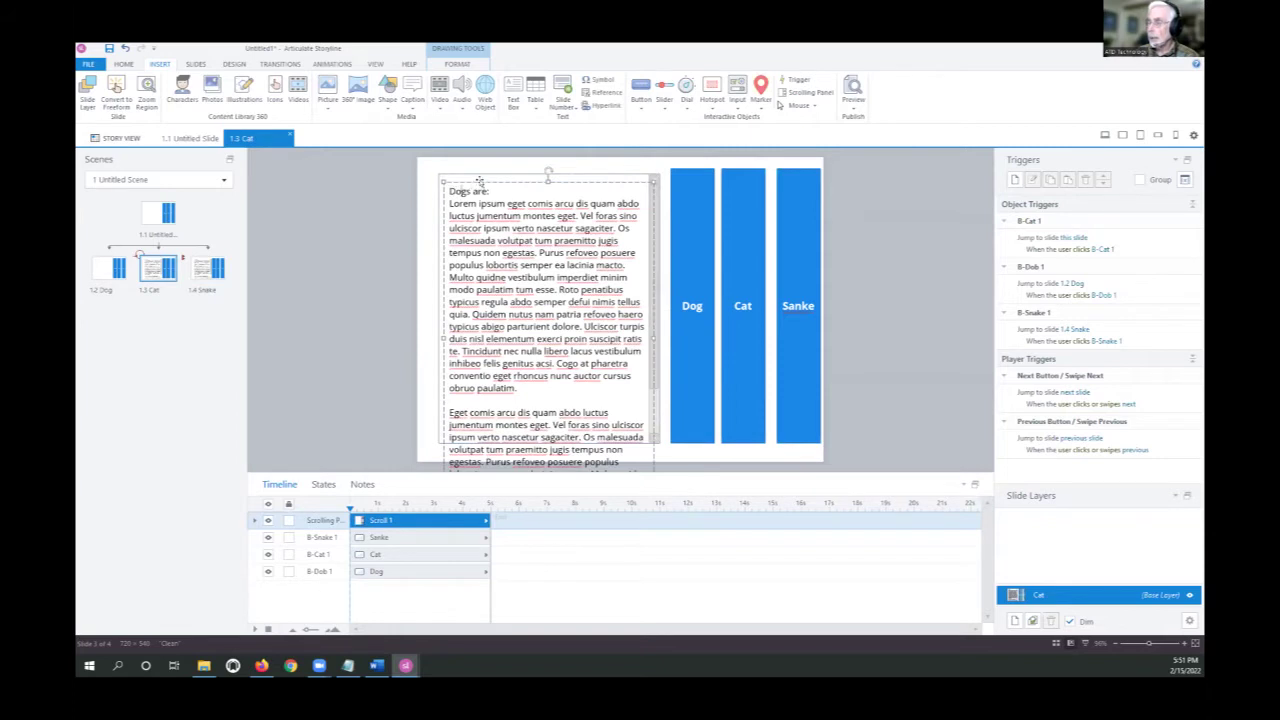
{"action": "key", "text": "Delete"}
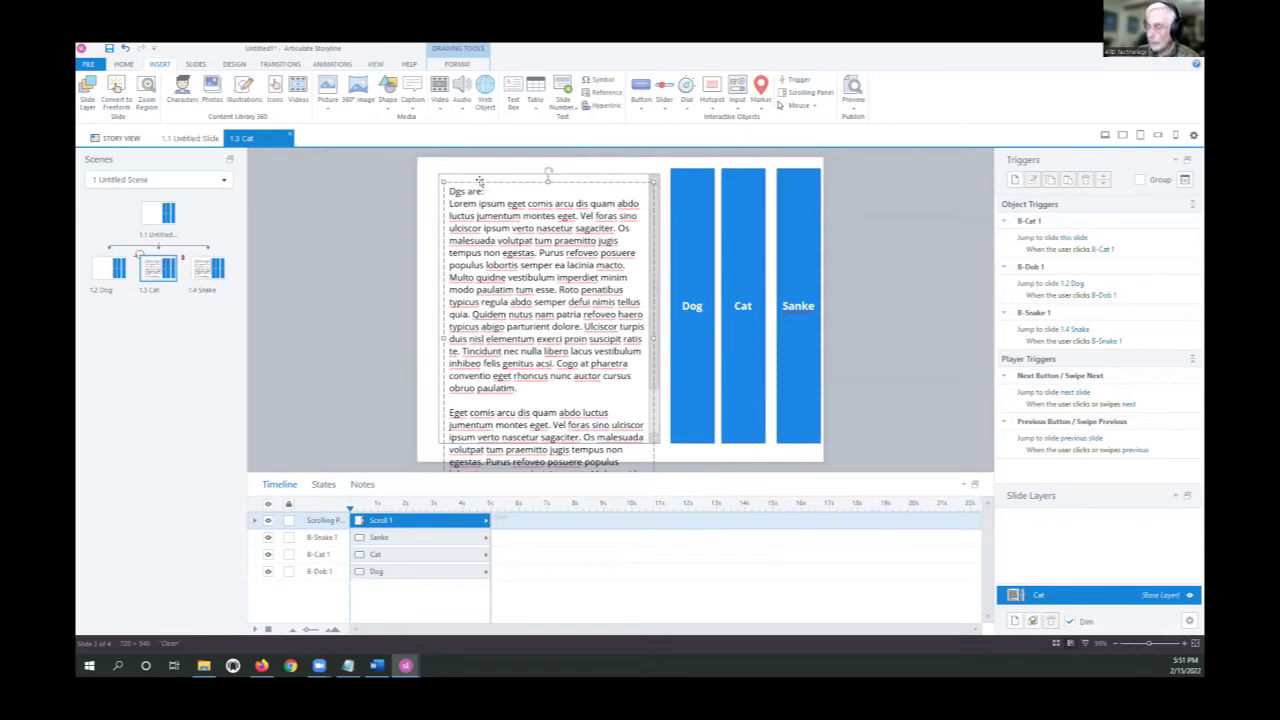
{"action": "key", "text": "Delete"}
{"action": "key", "text": "BackSpace"}
{"action": "type", "text": "Cat"}
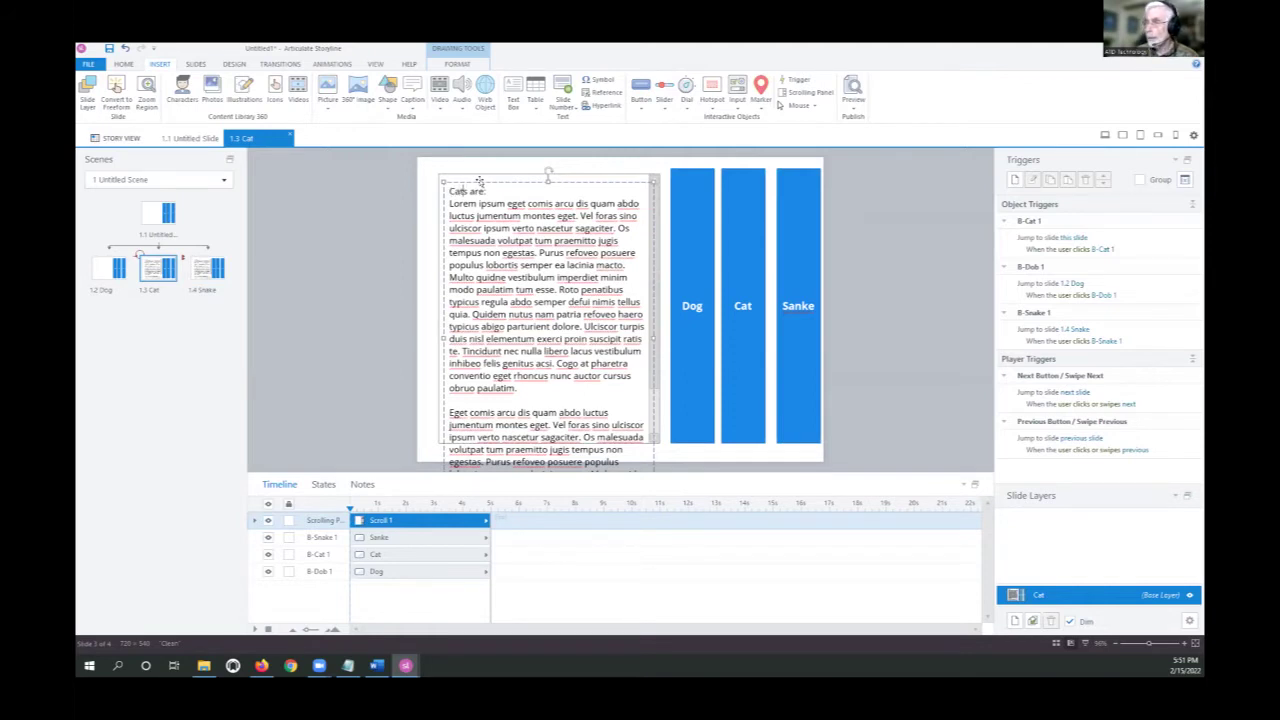
Paste the copied scrolling panel with the "Dogs are:" text onto slide 1.2 Dog
{"action": "left_click", "coordinate": [109, 270]}
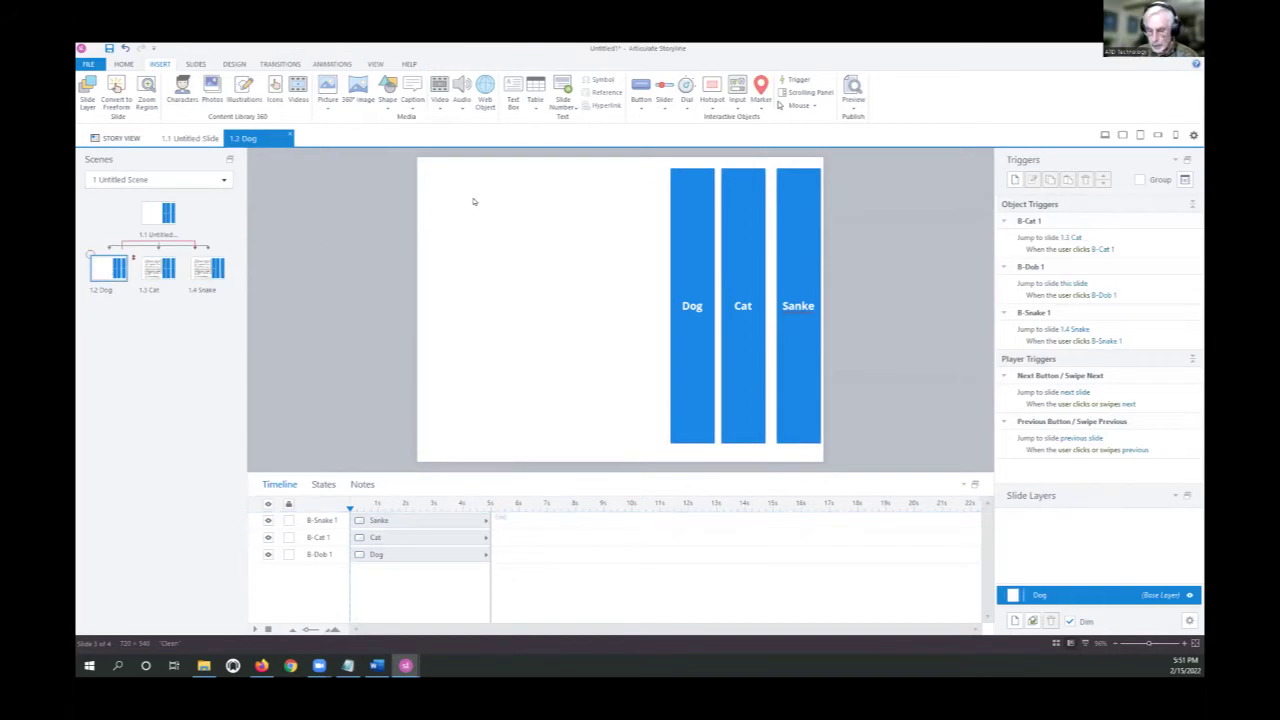
{"action": "key", "text": "ctrl+v"}
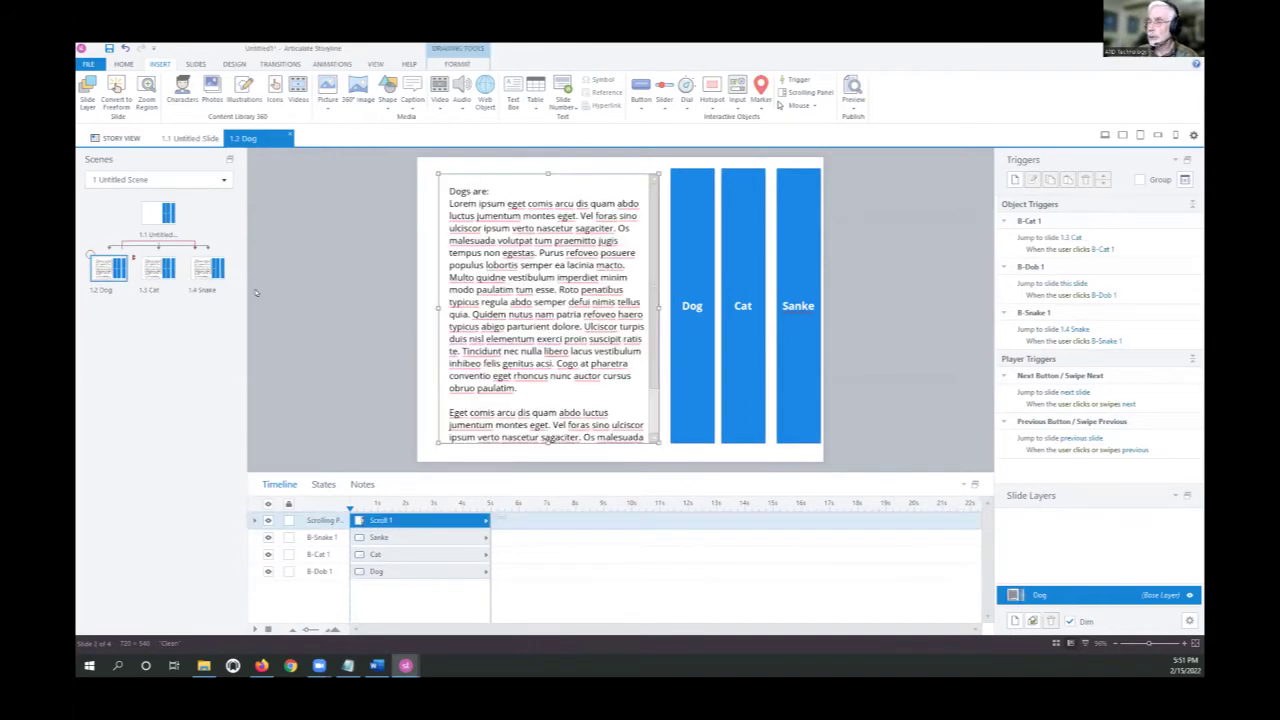
Change the first line of the scrolling panel text on slide 1.4 Snake to "Snakes are:"
{"action": "left_click", "coordinate": [203, 265]}
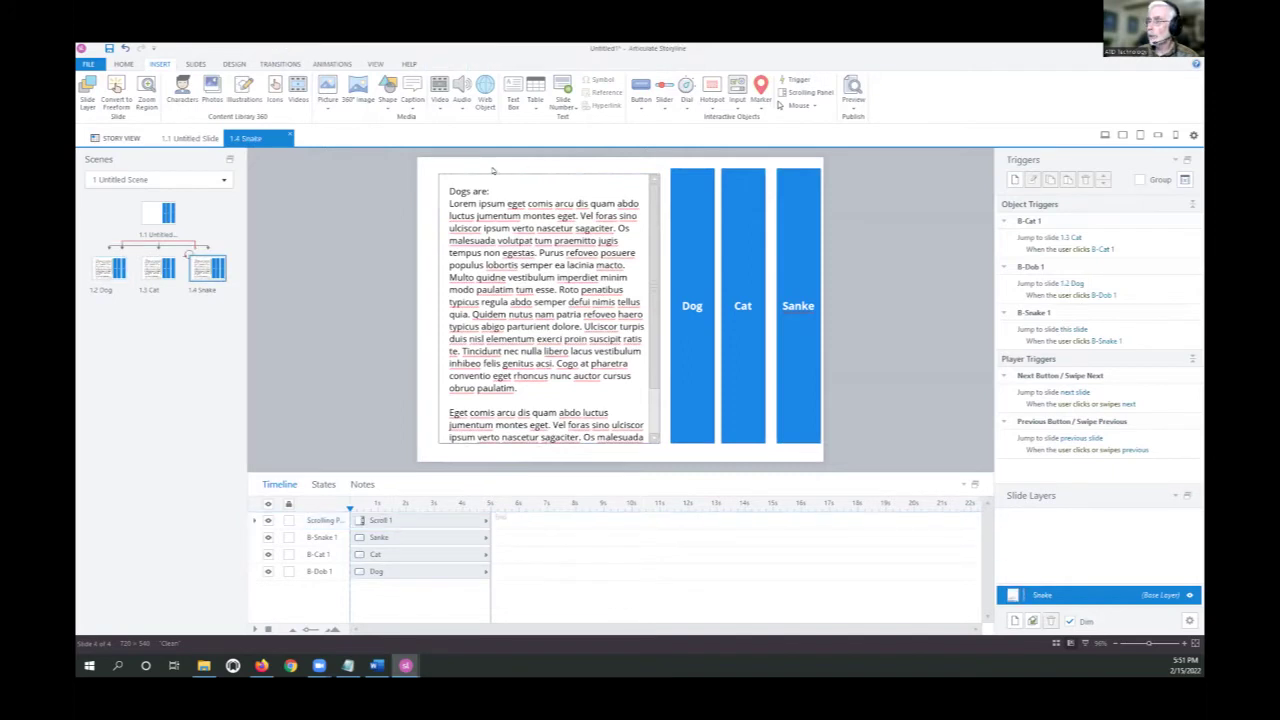
{"action": "left_click", "coordinate": [467, 188]}
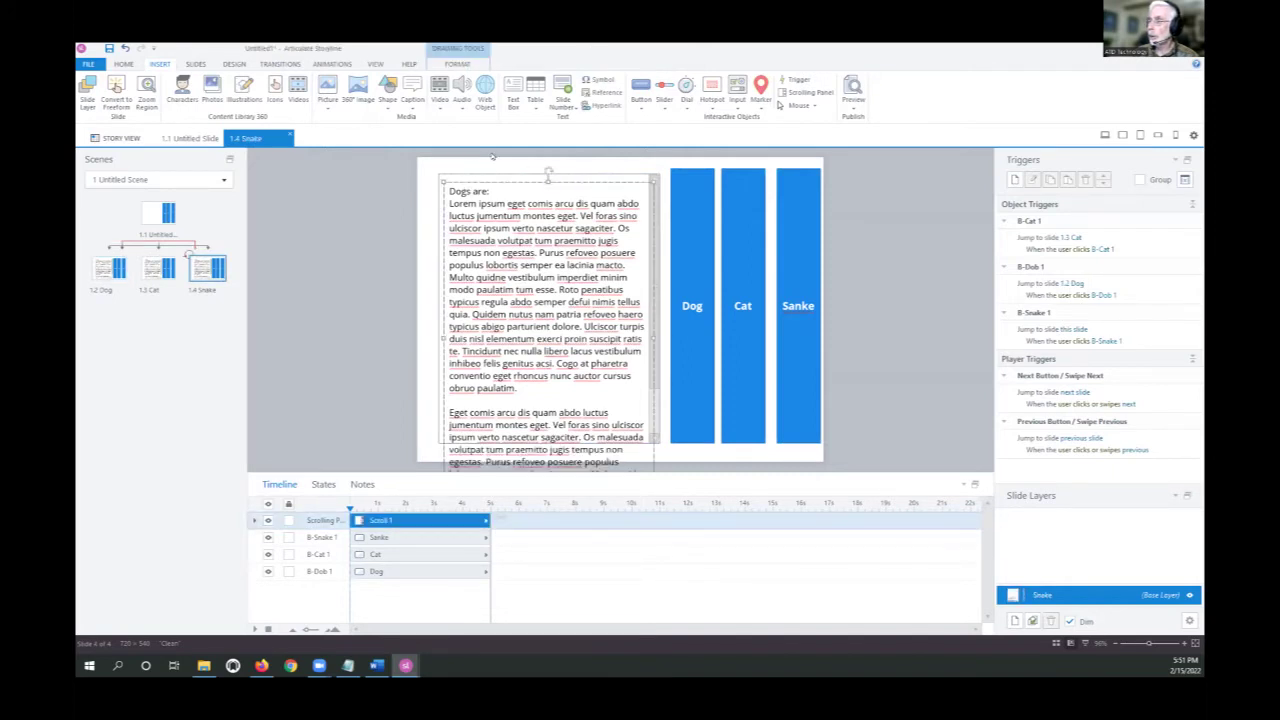
{"action": "key", "text": "BackSpace"}
{"action": "key", "text": "BackSpace"}
{"action": "key", "text": "BackSpace"}
{"action": "key", "text": "BackSpace"}
{"action": "key", "text": "BackSpace"}
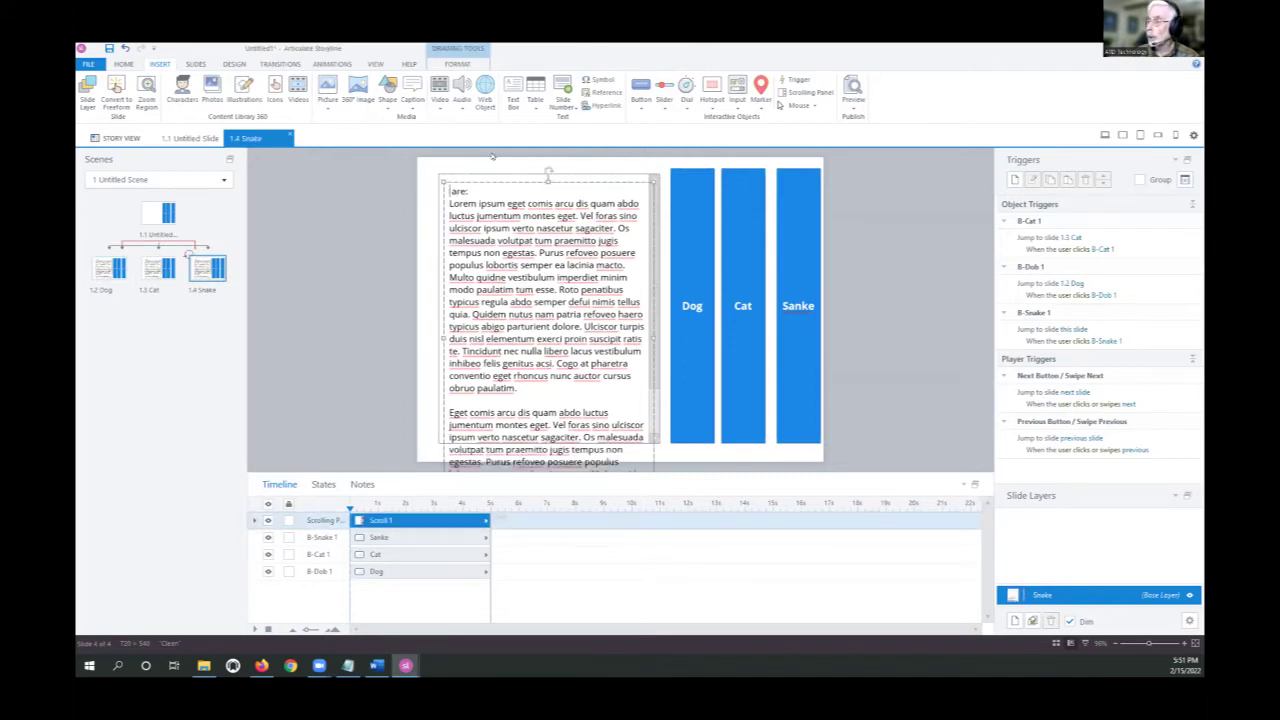
{"action": "type", "text": "Snakes"}
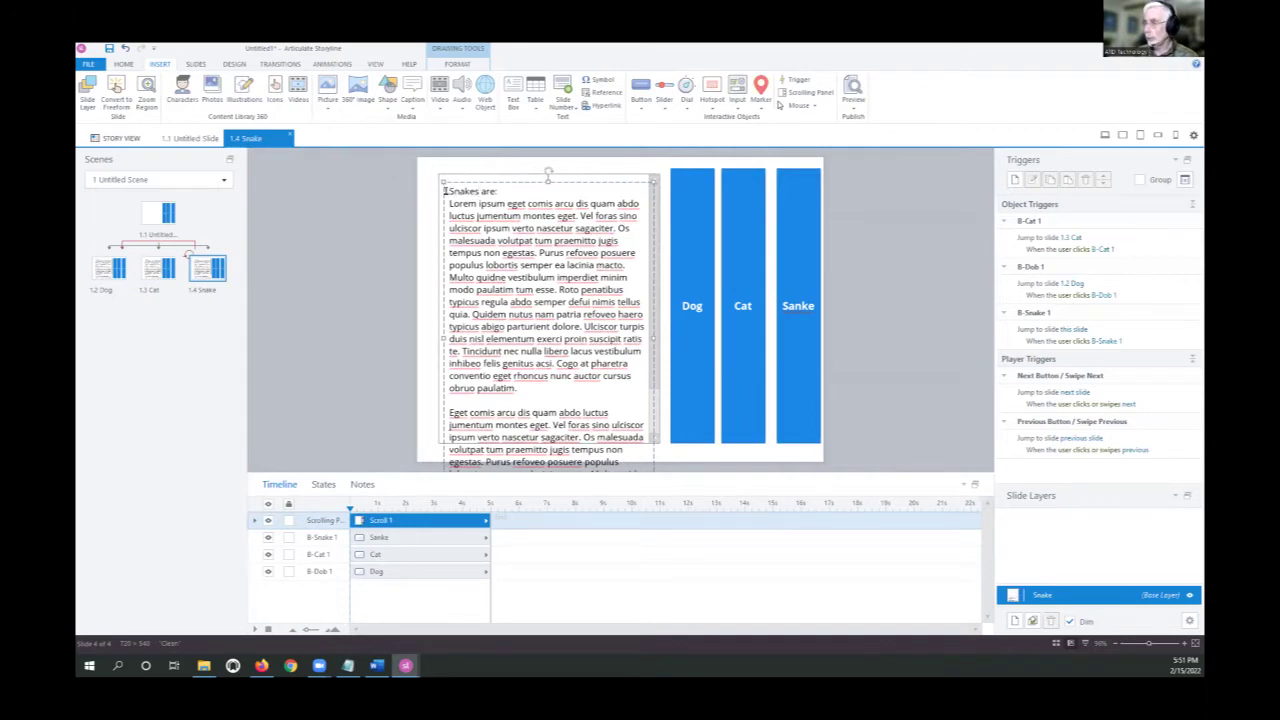
Preview the project and test the Dog, Cat and Sanke buttons to check that each one opens its own content slide
{"action": "left_click", "coordinate": [850, 85]}
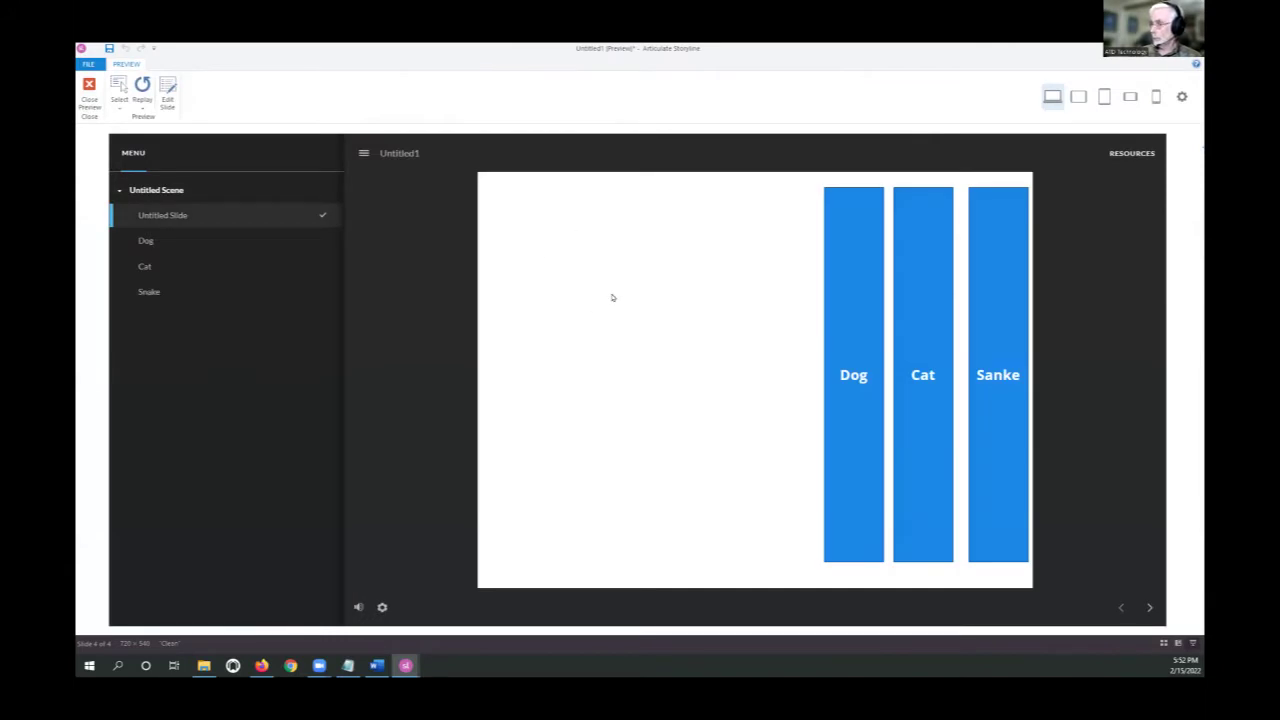
{"action": "left_click", "coordinate": [847, 222]}
{"action": "left_click", "coordinate": [919, 224]}
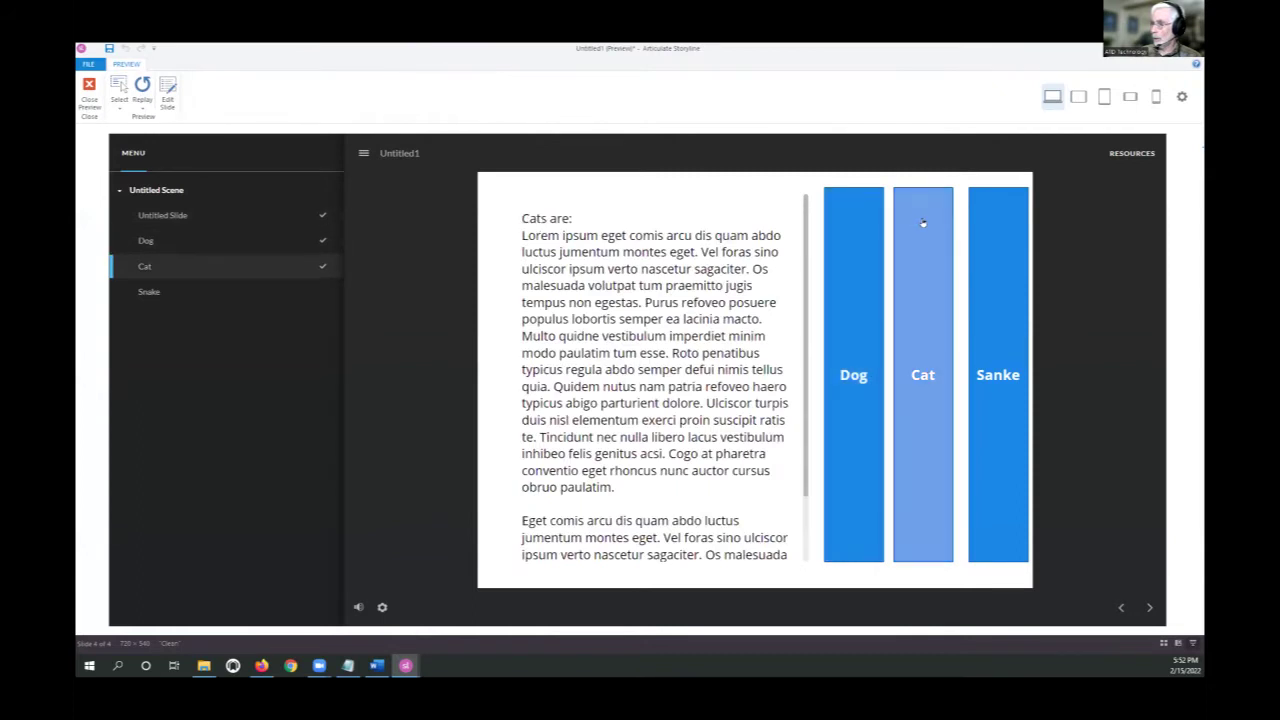
{"action": "left_click", "coordinate": [996, 223]}
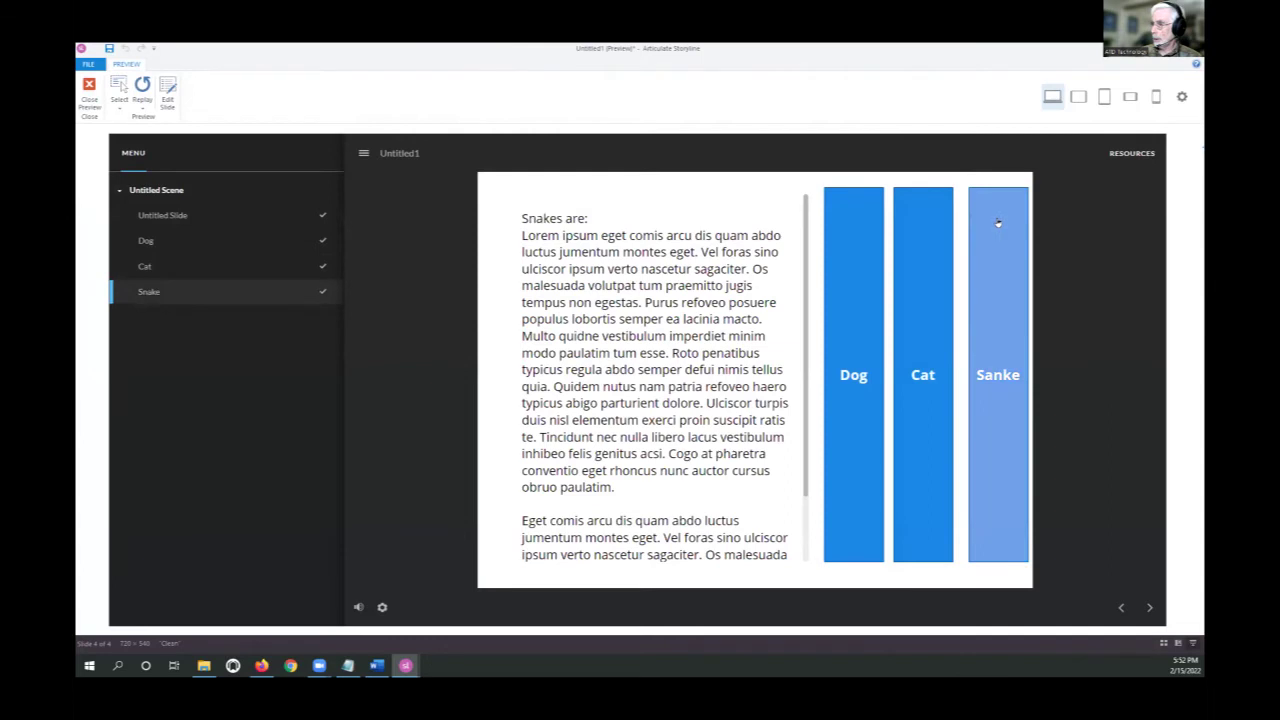